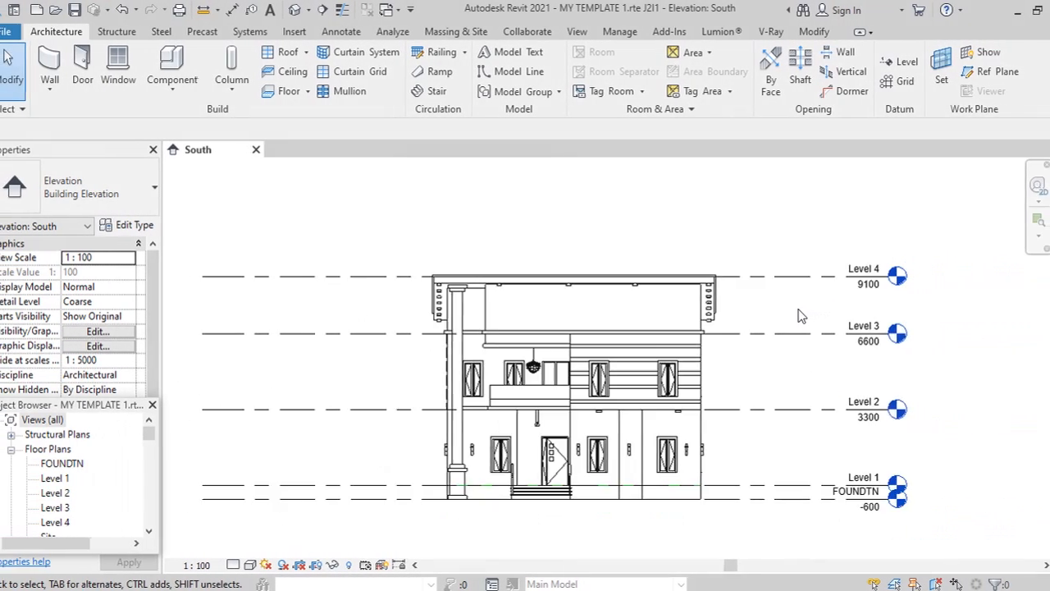
Examine the levels in the South elevation and the plan views listed for the project, expanding the Structural Plans.
scroll(801, 317, down, 1)
scroll(814, 365, up, 2)
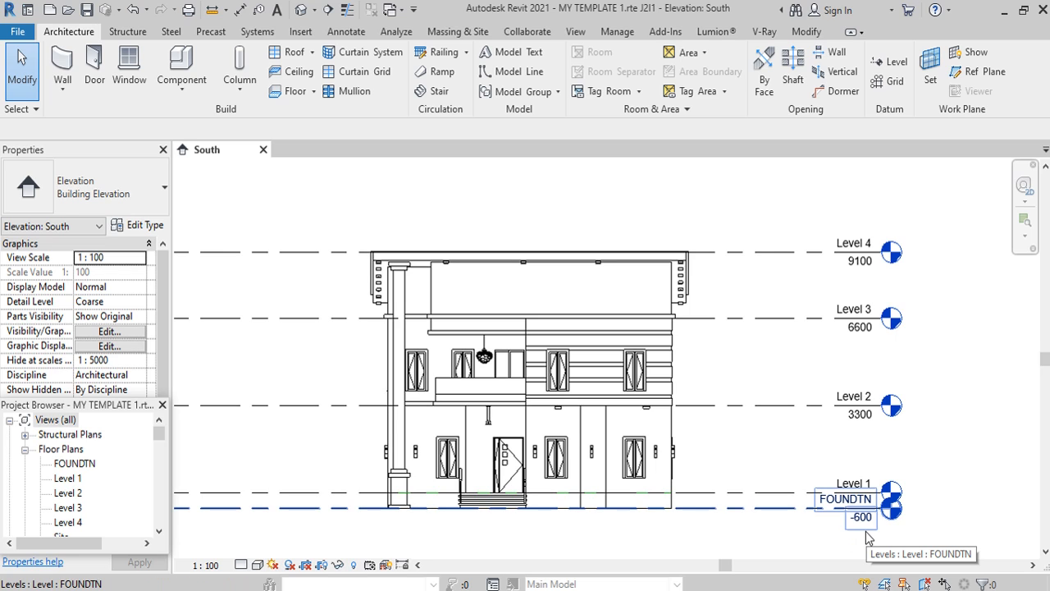
middle_drag(866, 537, 923, 533)
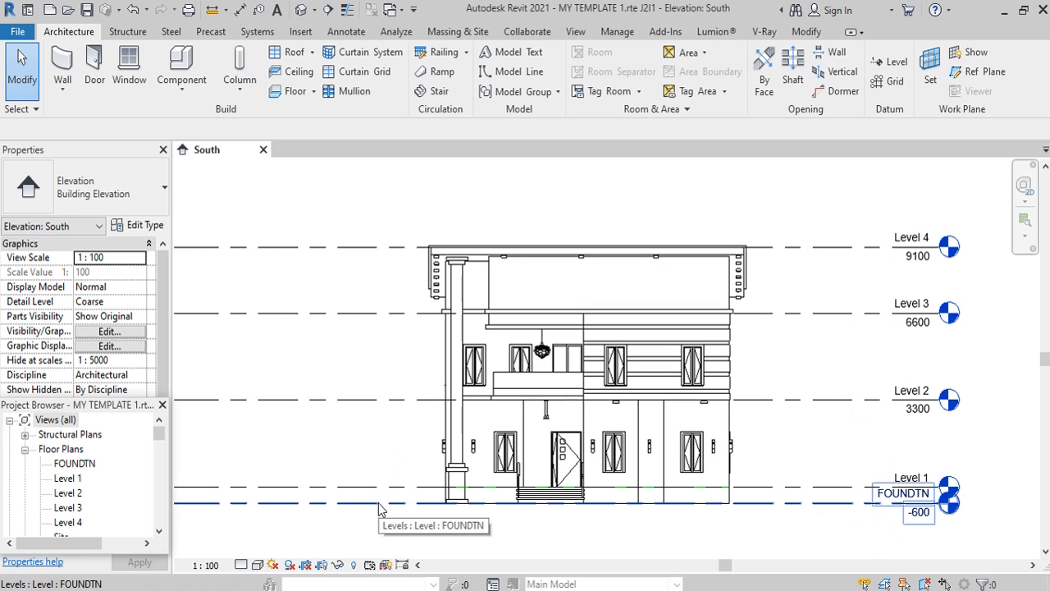
drag(158, 430, 158, 431)
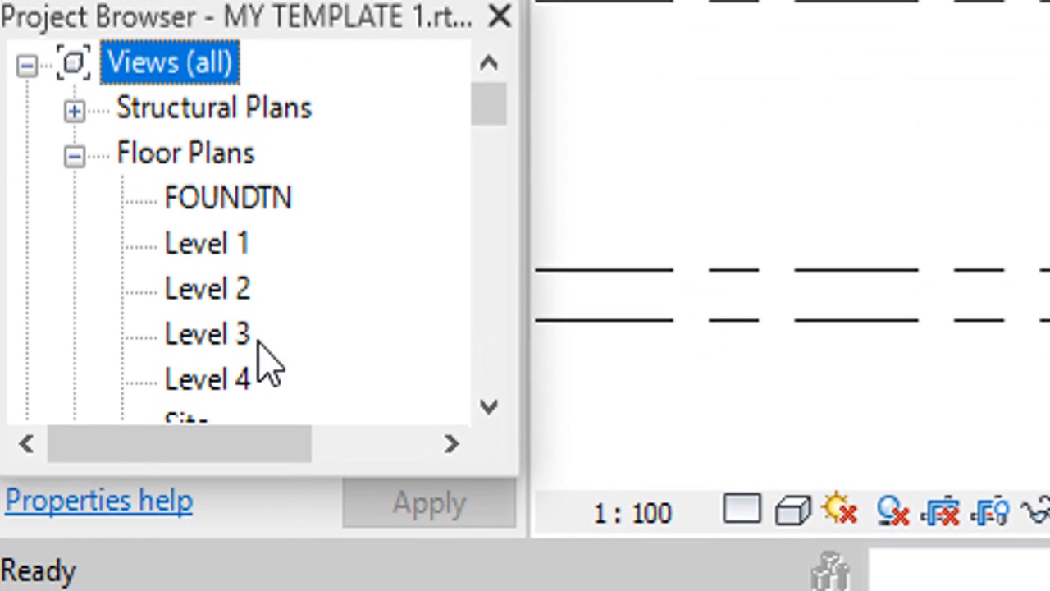
click(491, 407)
scroll(497, 425, down, 5)
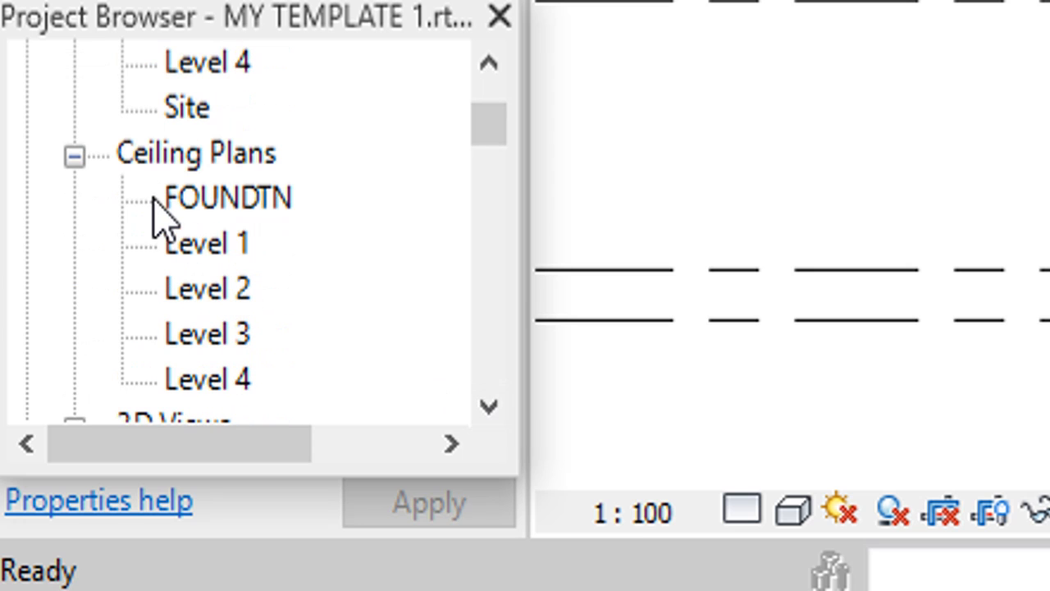
click(486, 63)
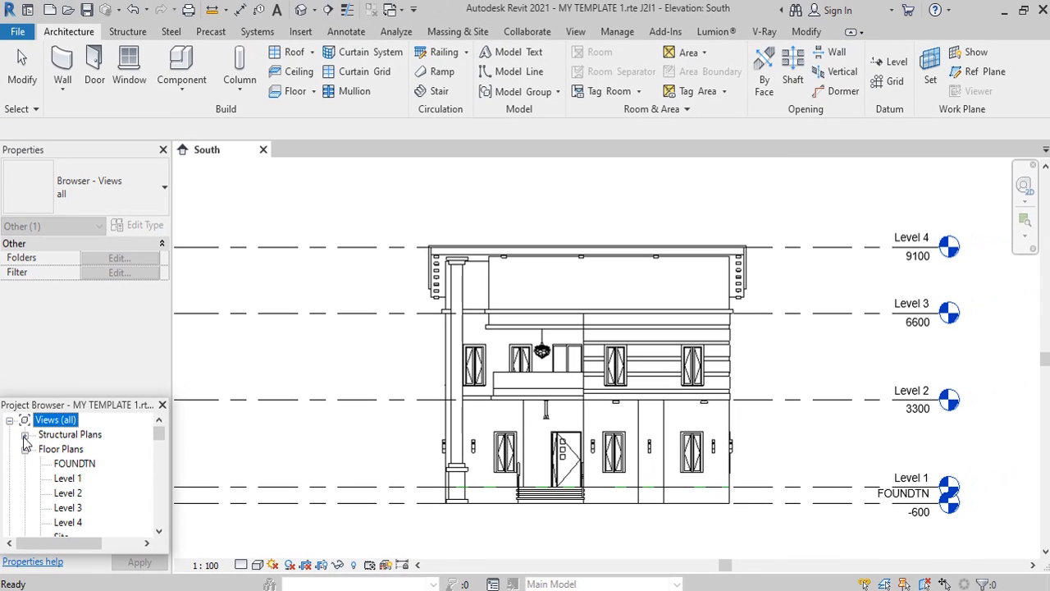
click(24, 435)
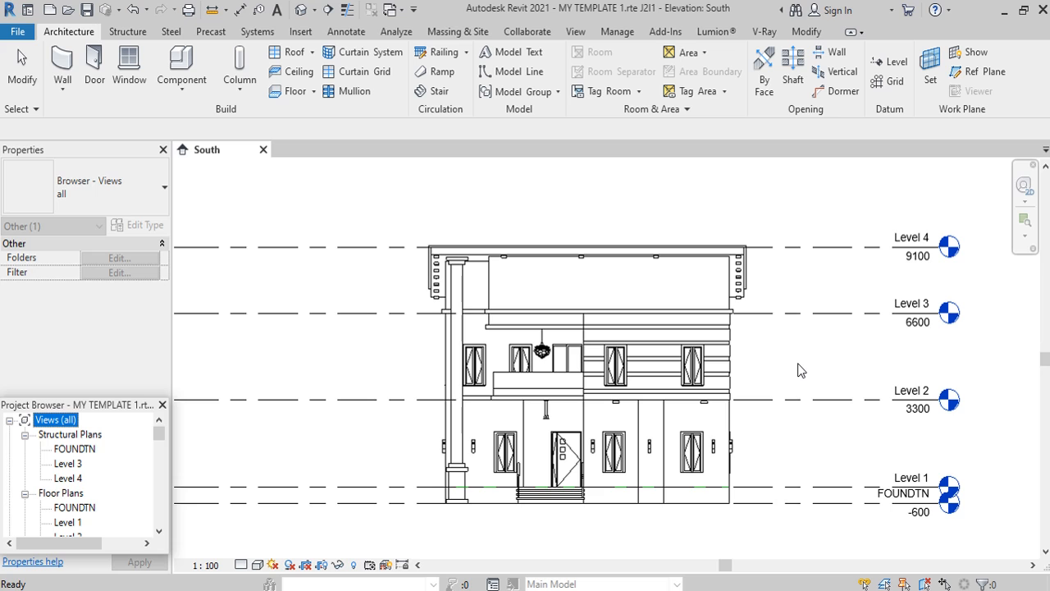
Create a new project from the Metric-Construction Template.
click(50, 10)
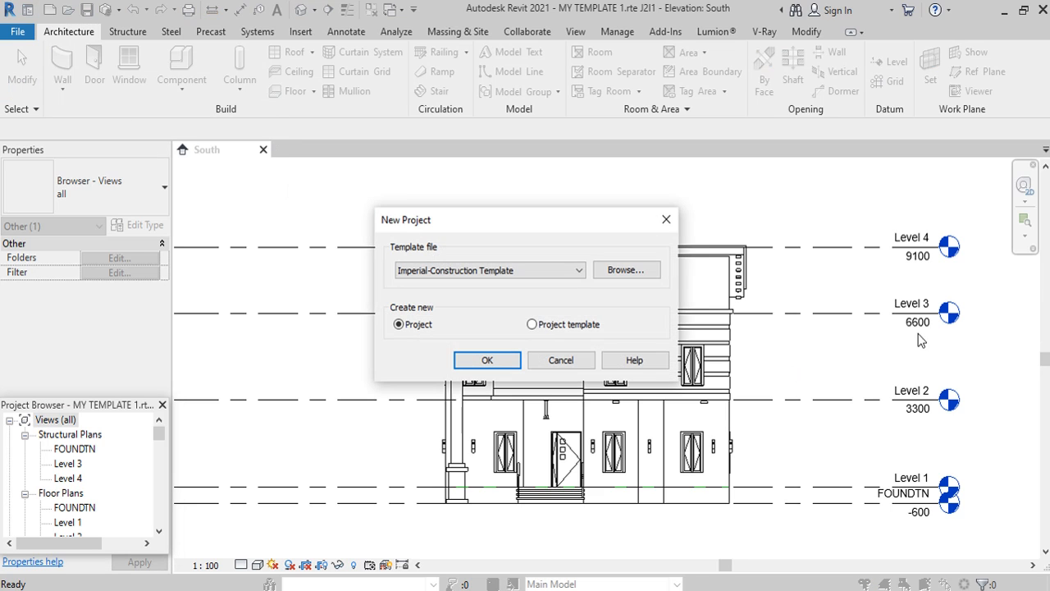
click(578, 277)
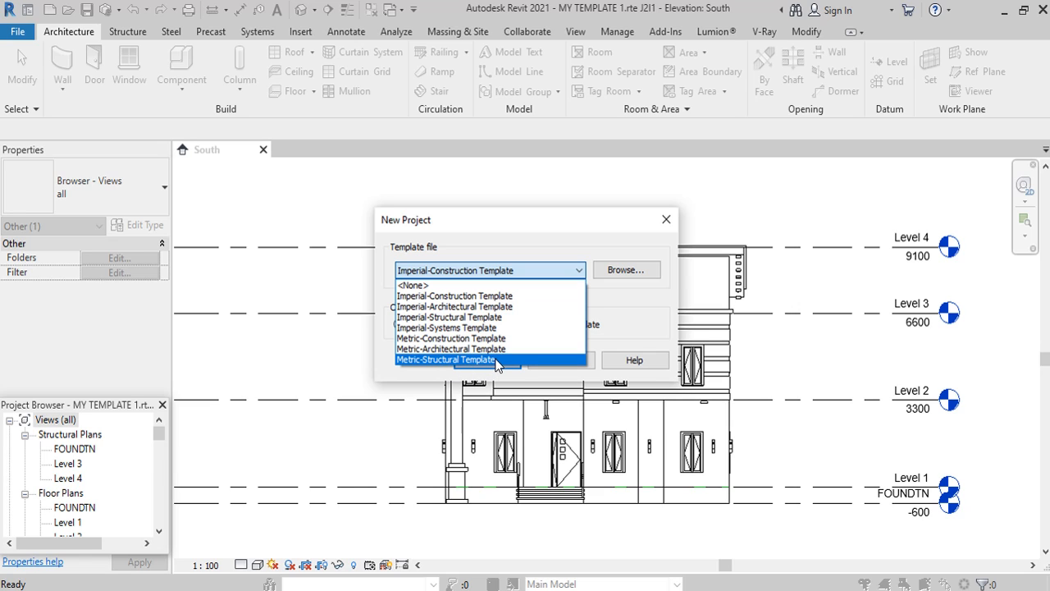
click(428, 339)
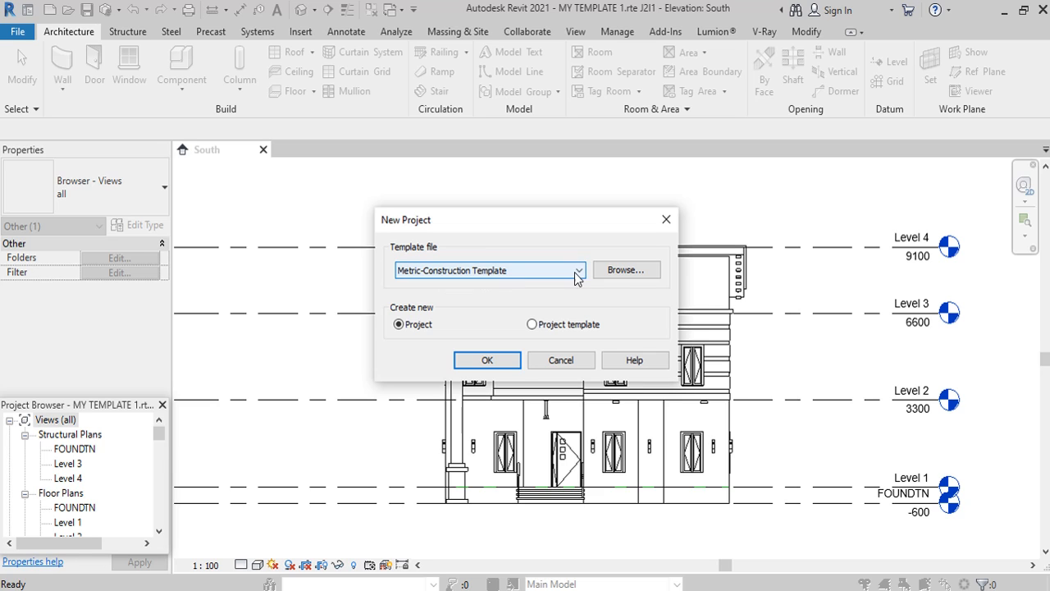
click(487, 361)
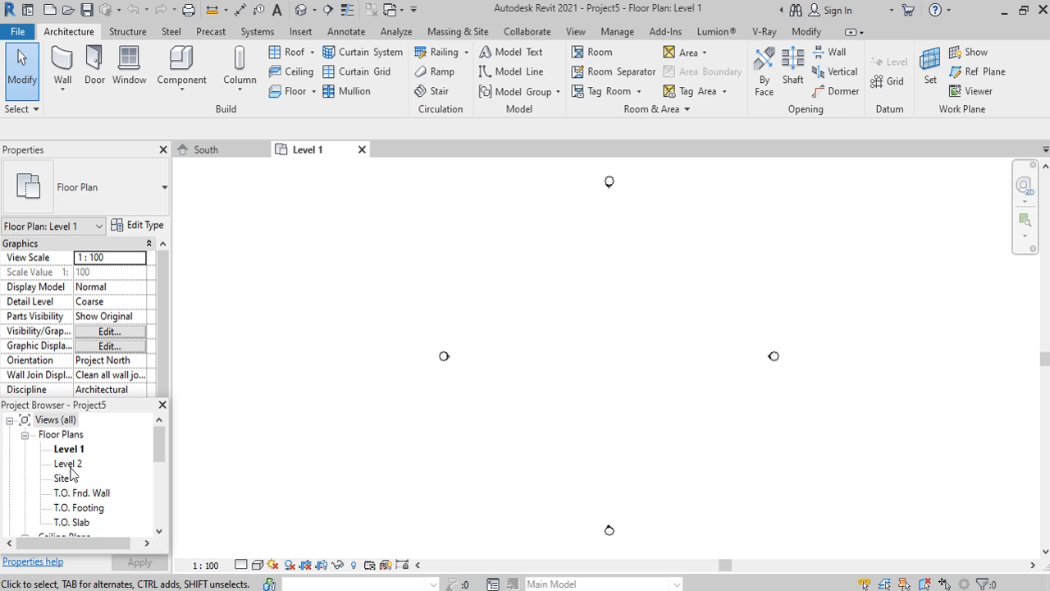
Look through the new project's plan views and open its South elevation to examine the default levels.
scroll(64, 483, down, 1)
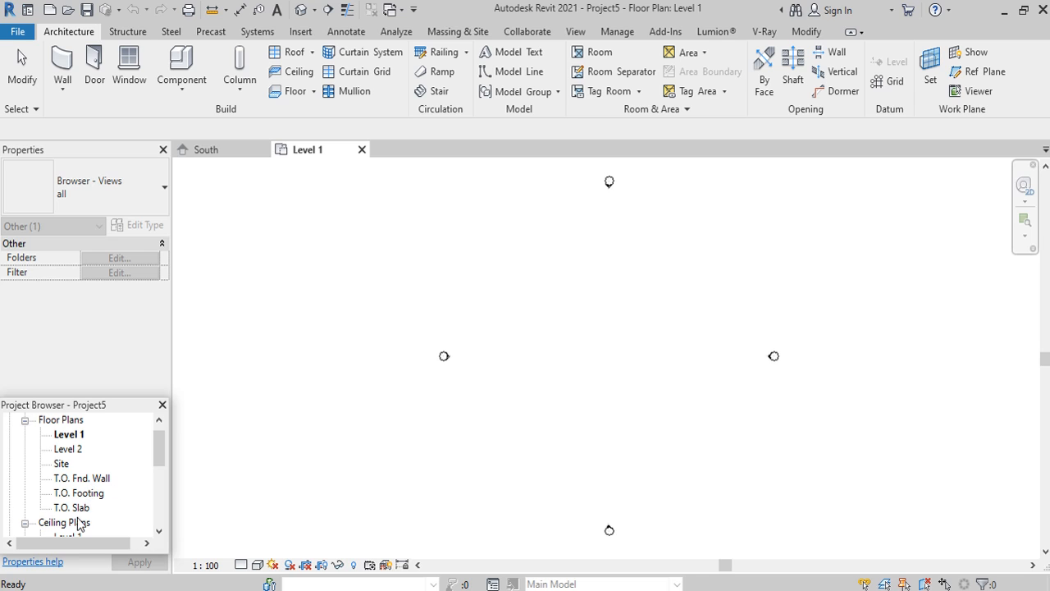
click(160, 531)
click(159, 531)
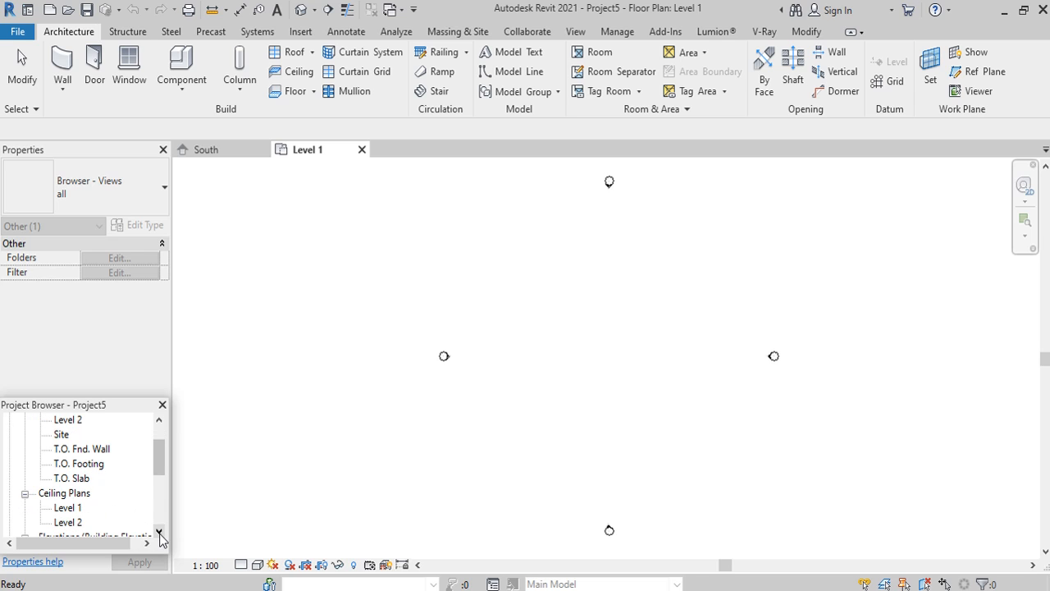
click(159, 531)
click(159, 531)
click(159, 531)
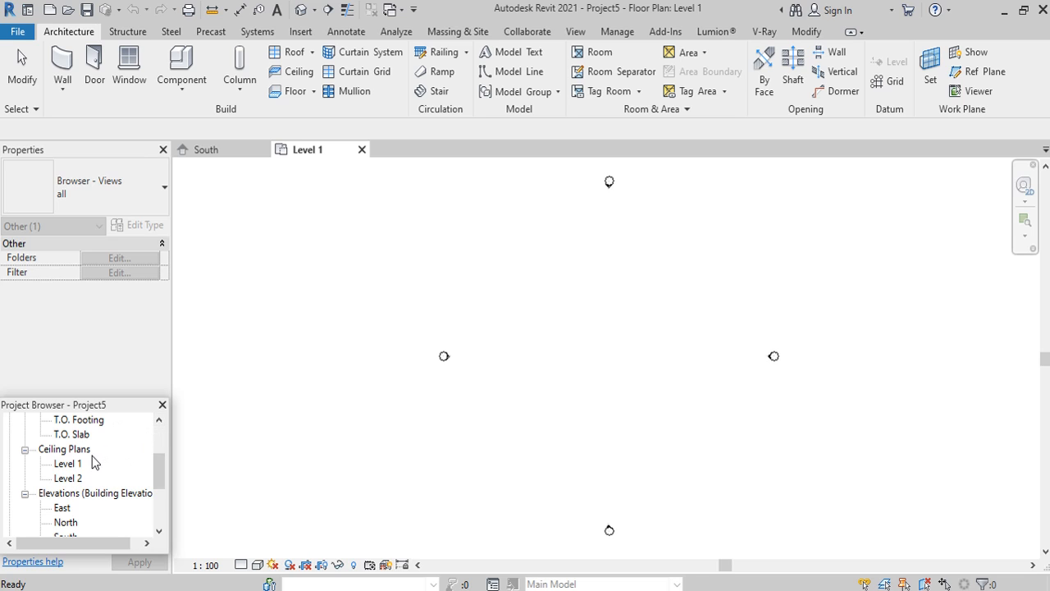
scroll(160, 490, down, 1)
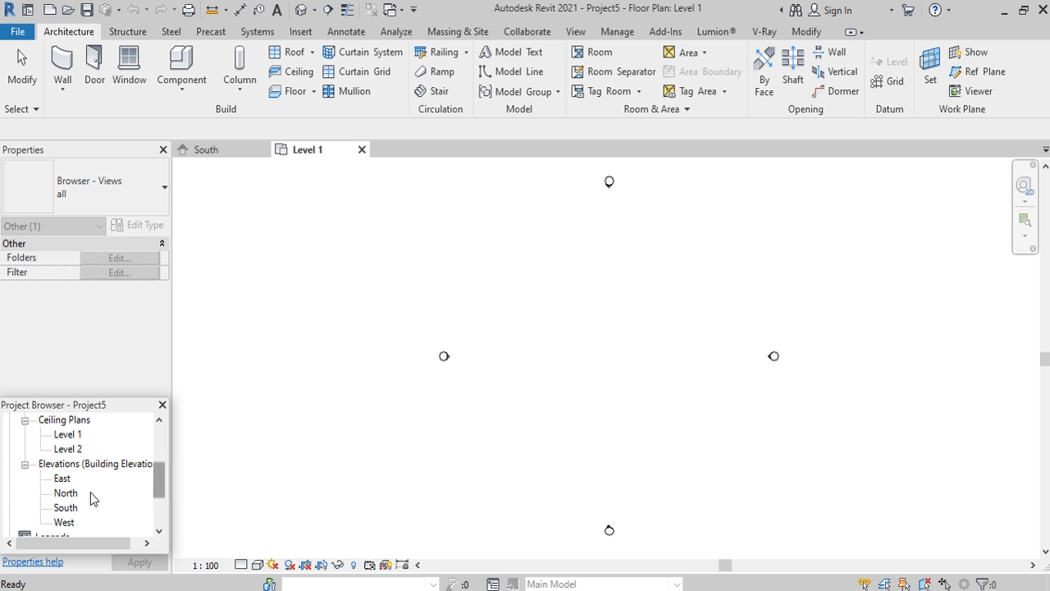
double_click(65, 507)
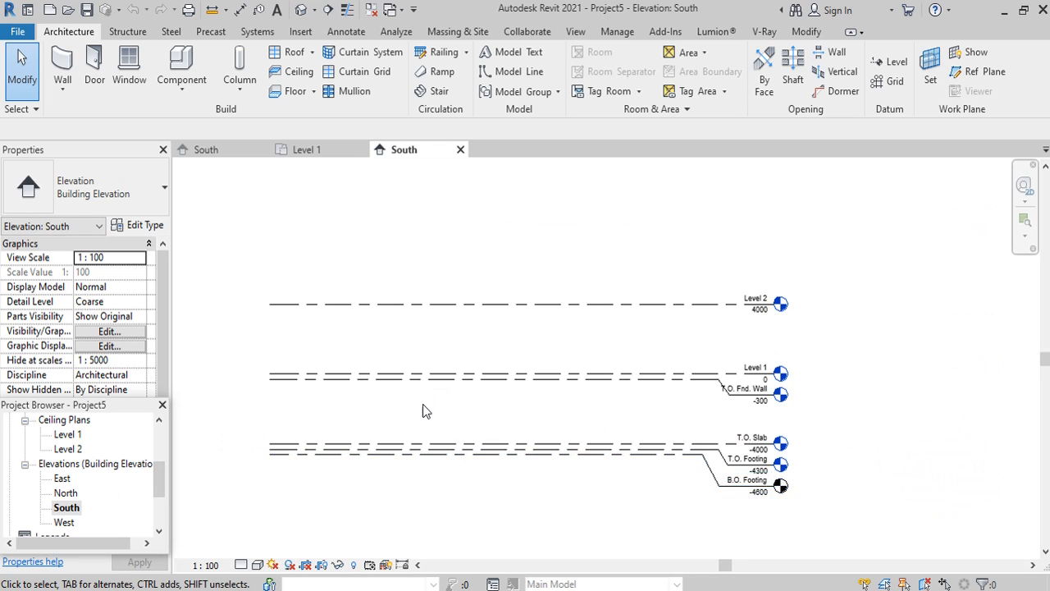
scroll(424, 411, up, 1)
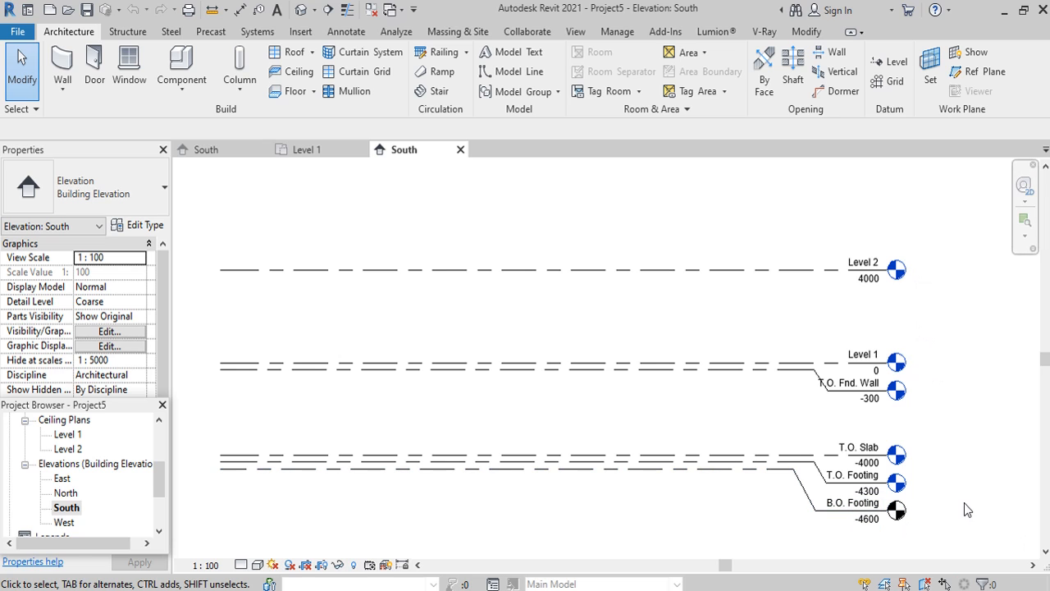
Inspect the B.O. Footing level, then view the floor plan linked to the Level 2 head and return to the South elevation.
click(899, 515)
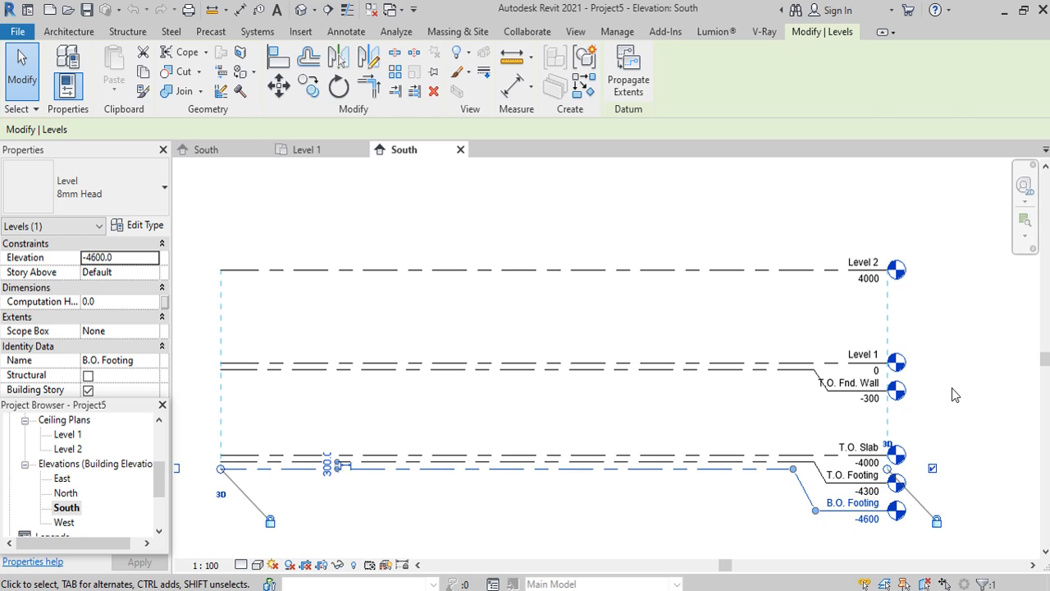
key(Escape)
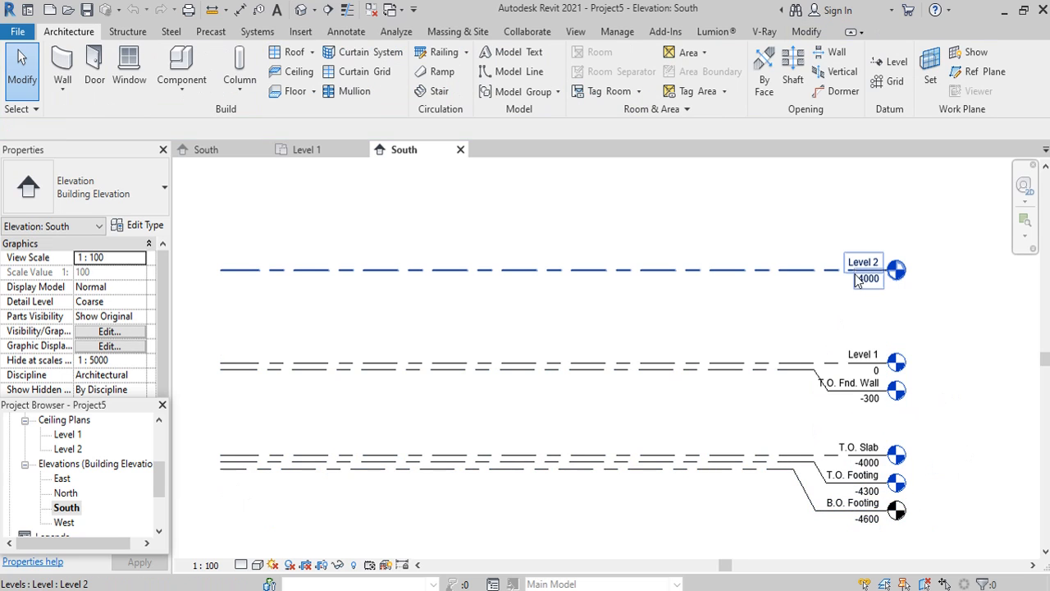
double_click(897, 270)
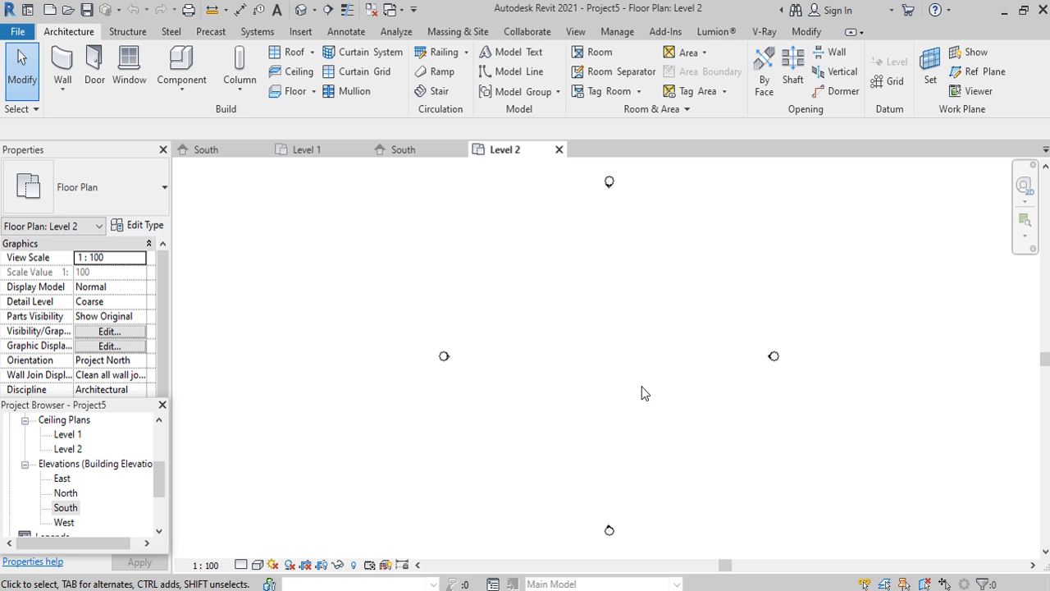
click(404, 152)
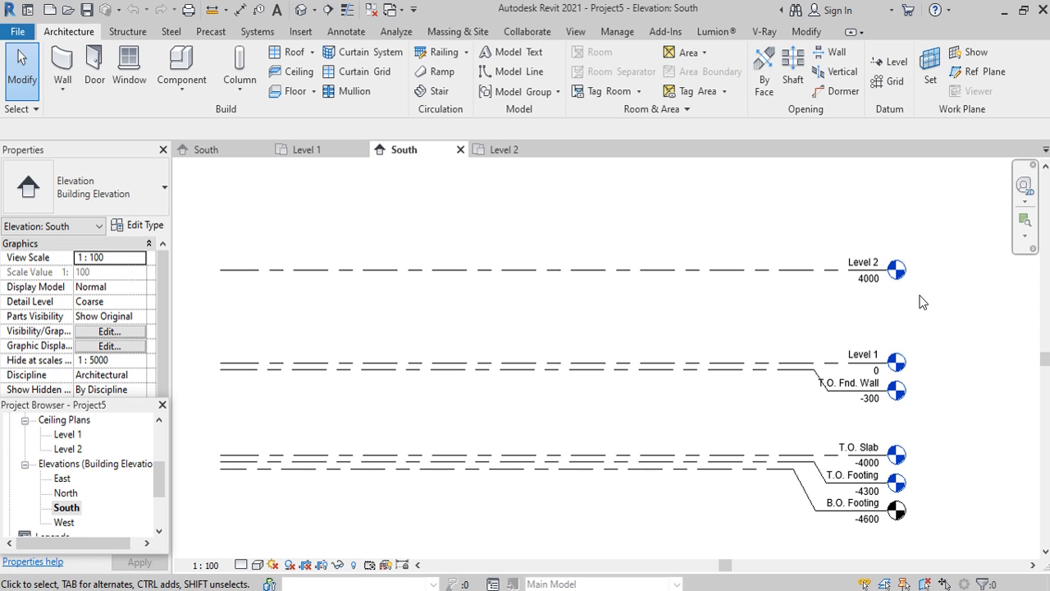
Close the South, Level 2 and Level 1 views of the construction-template project.
click(460, 149)
click(460, 149)
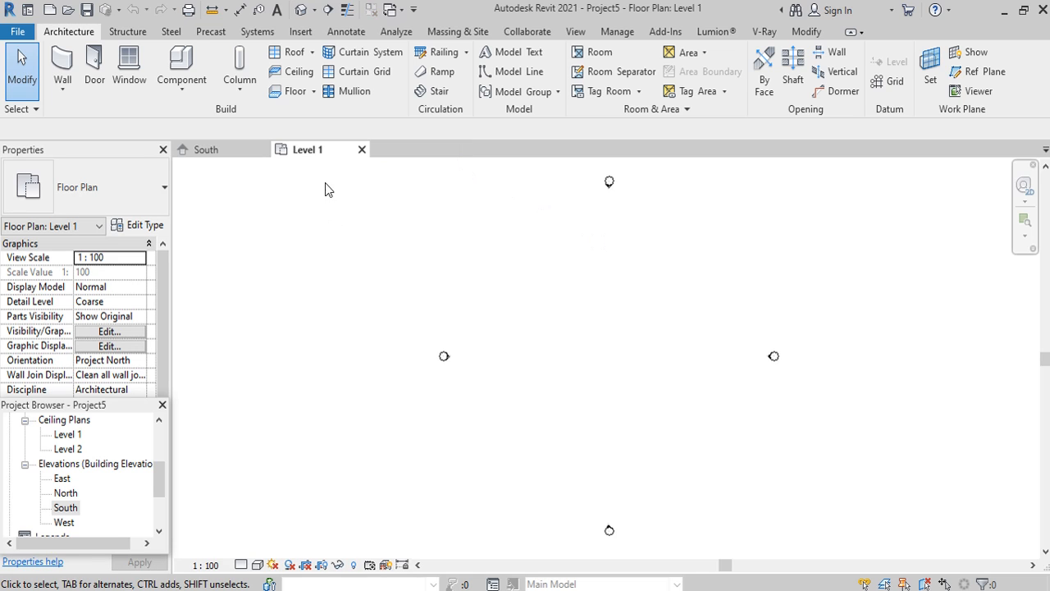
click(361, 150)
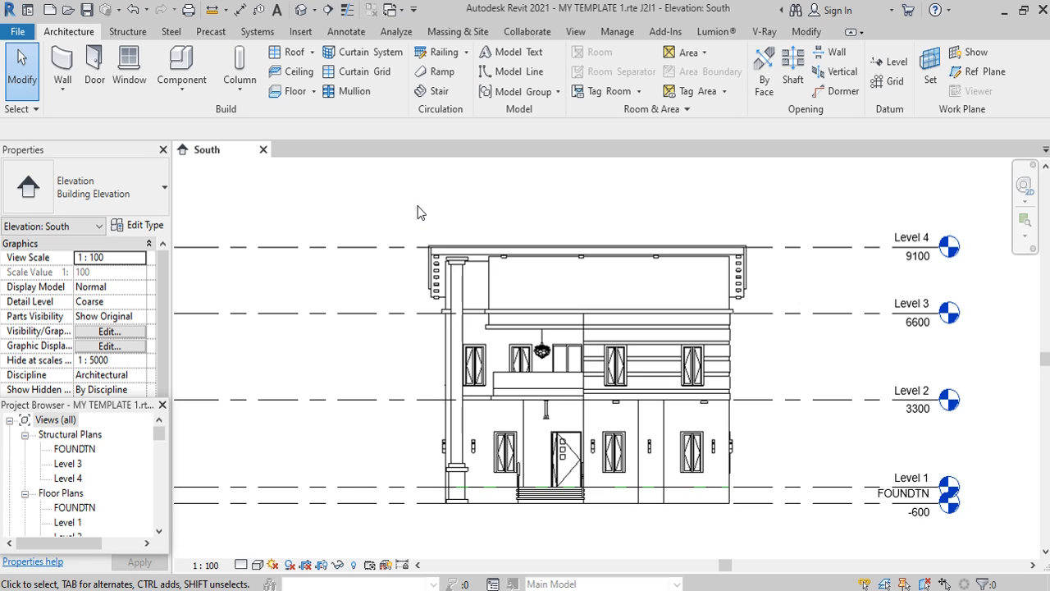
Create a new project from the Metric-Structural Template.
click(50, 11)
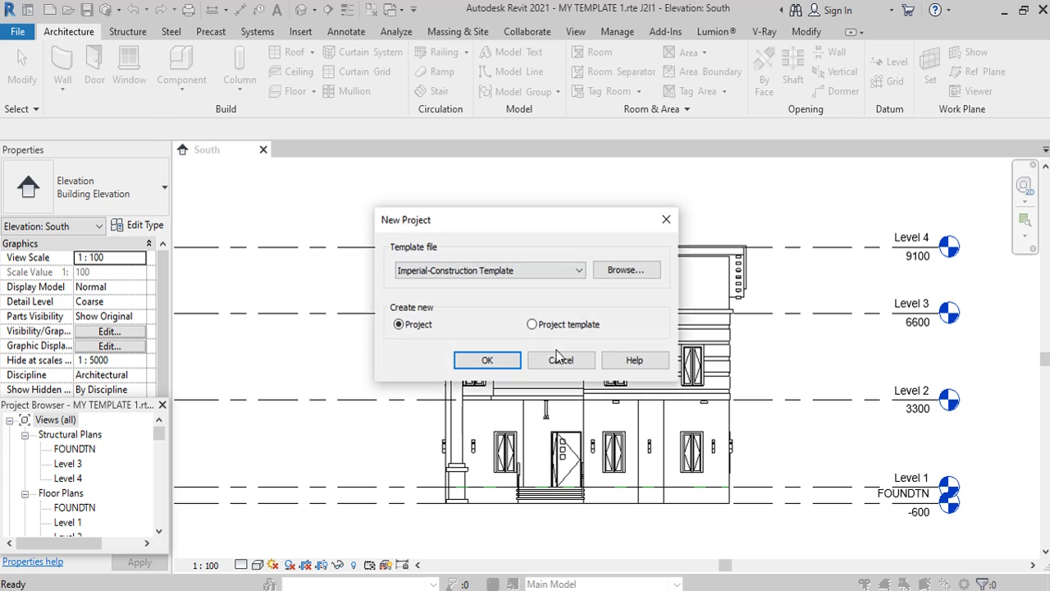
click(579, 272)
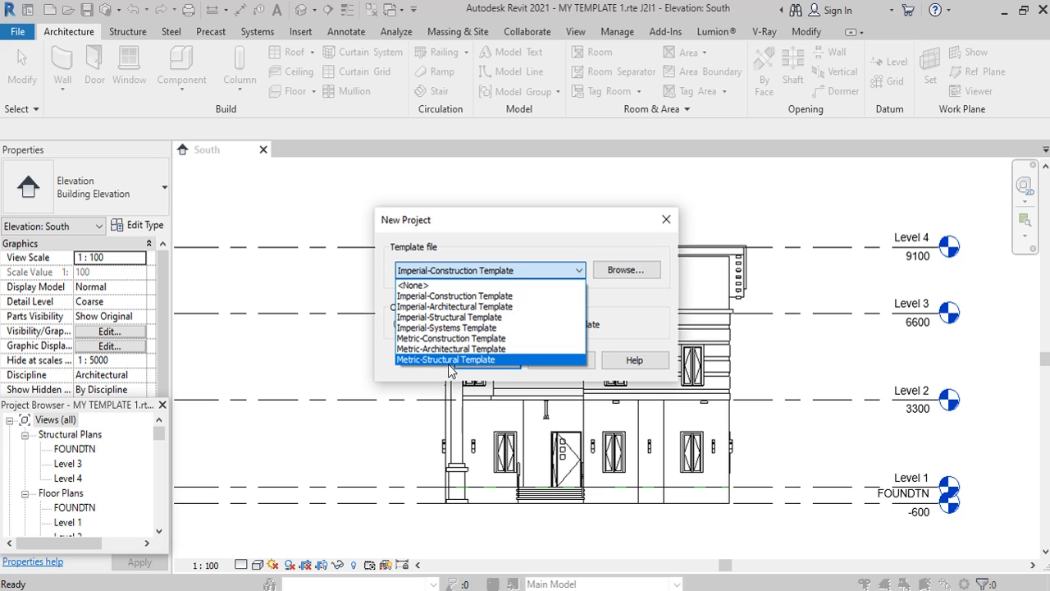
click(502, 361)
click(489, 360)
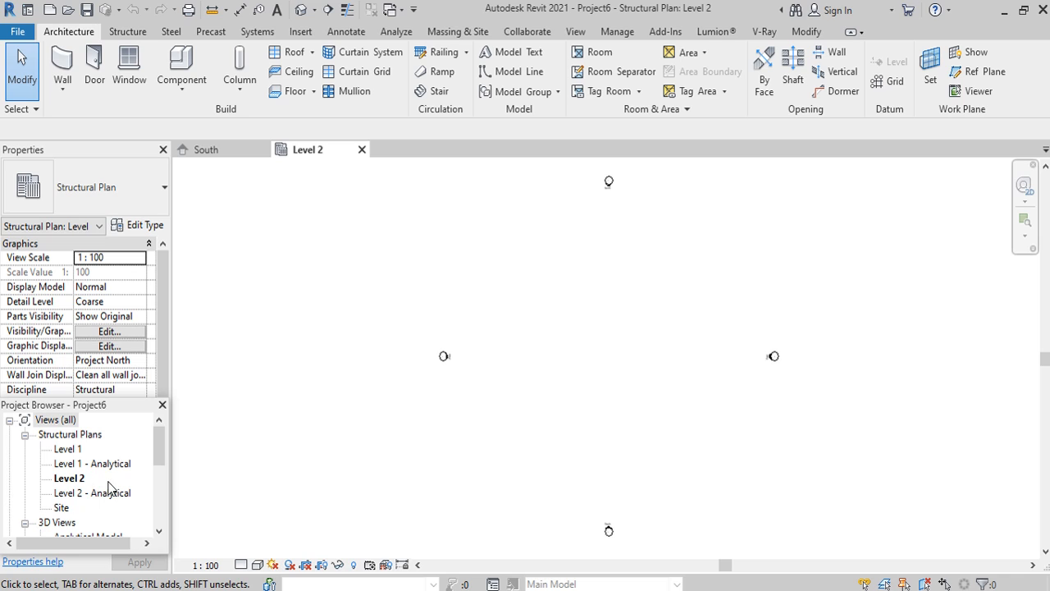
View the levels in the structural project's South elevation, then close that project's open views.
scroll(115, 463, down, 3)
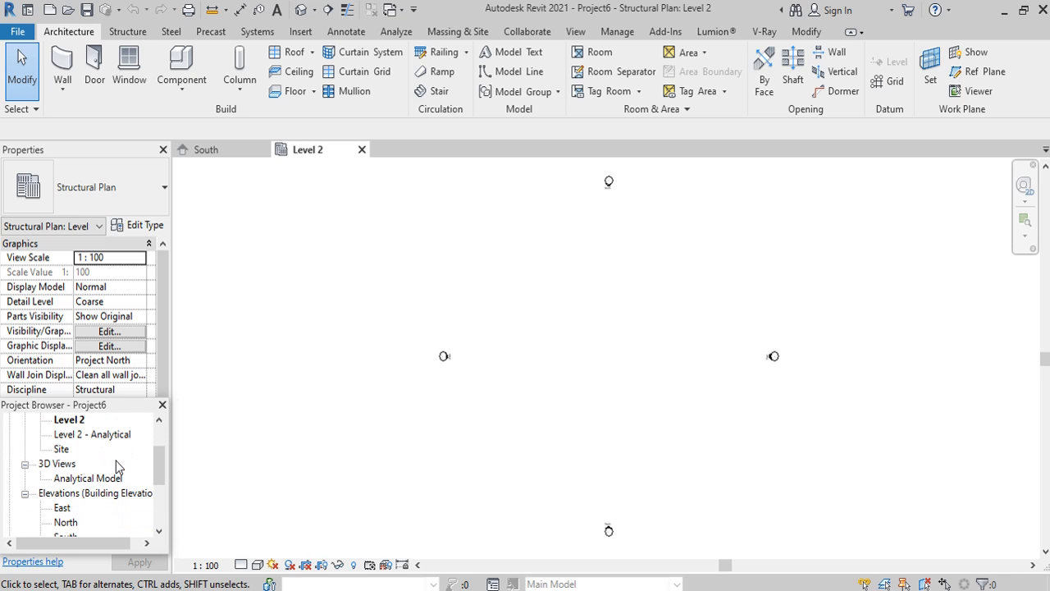
scroll(68, 486, down, 3)
double_click(65, 492)
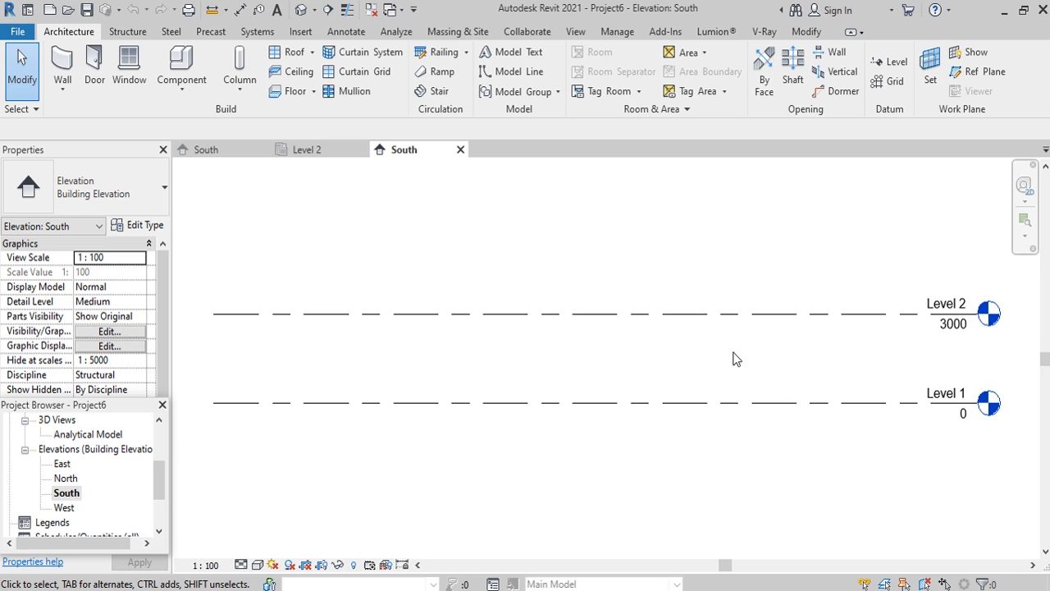
click(460, 149)
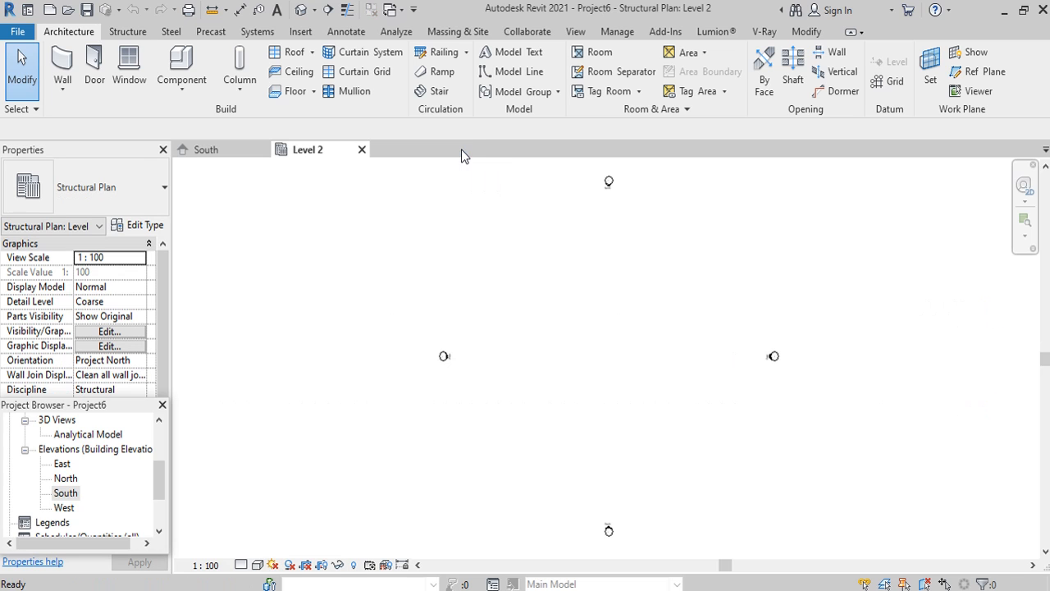
click(362, 151)
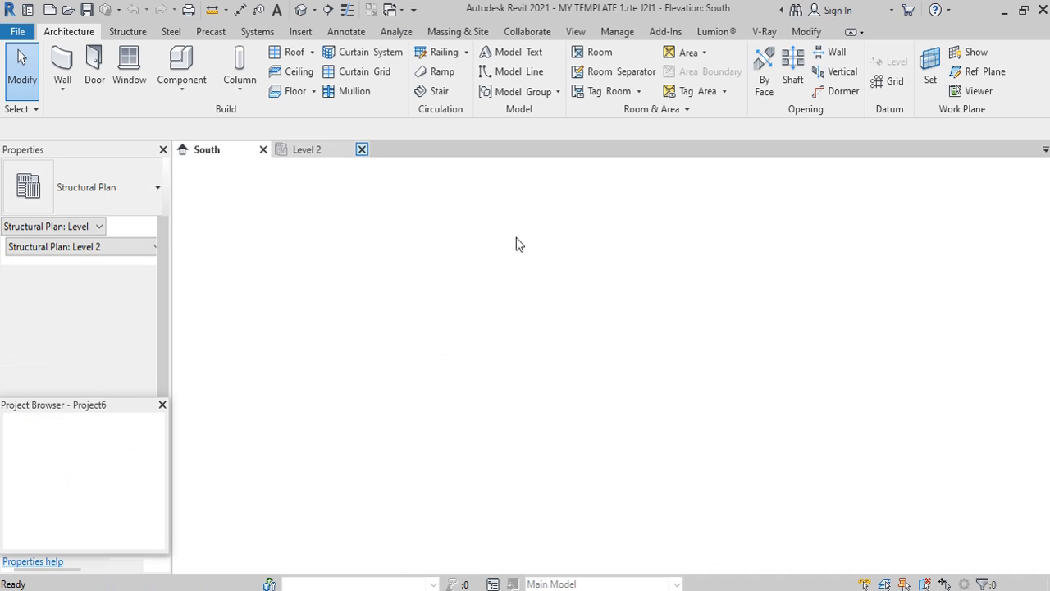
Create a new project from the Metric-Architectural Template.
click(50, 10)
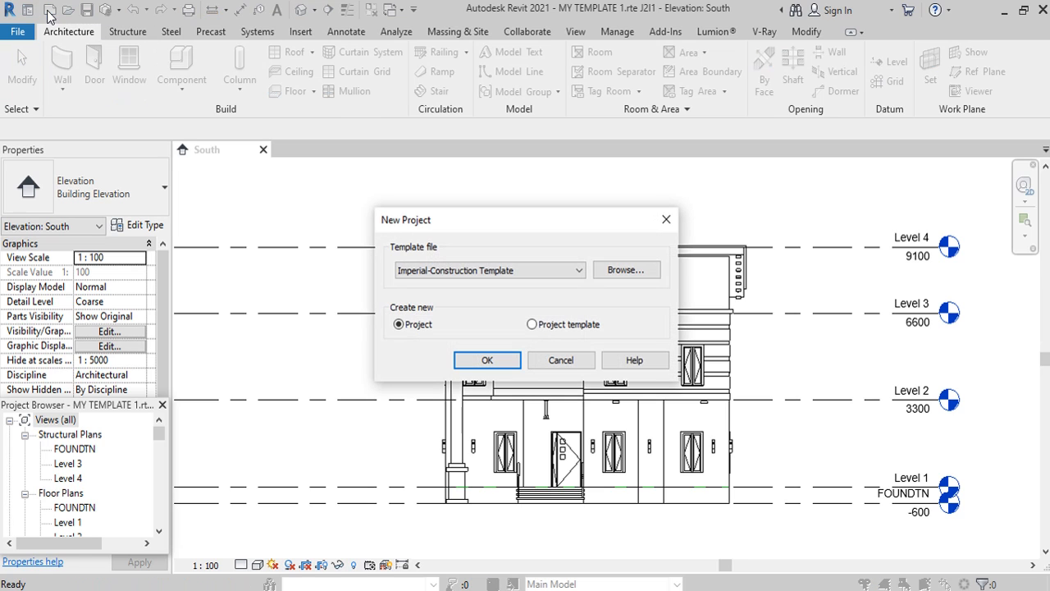
click(579, 270)
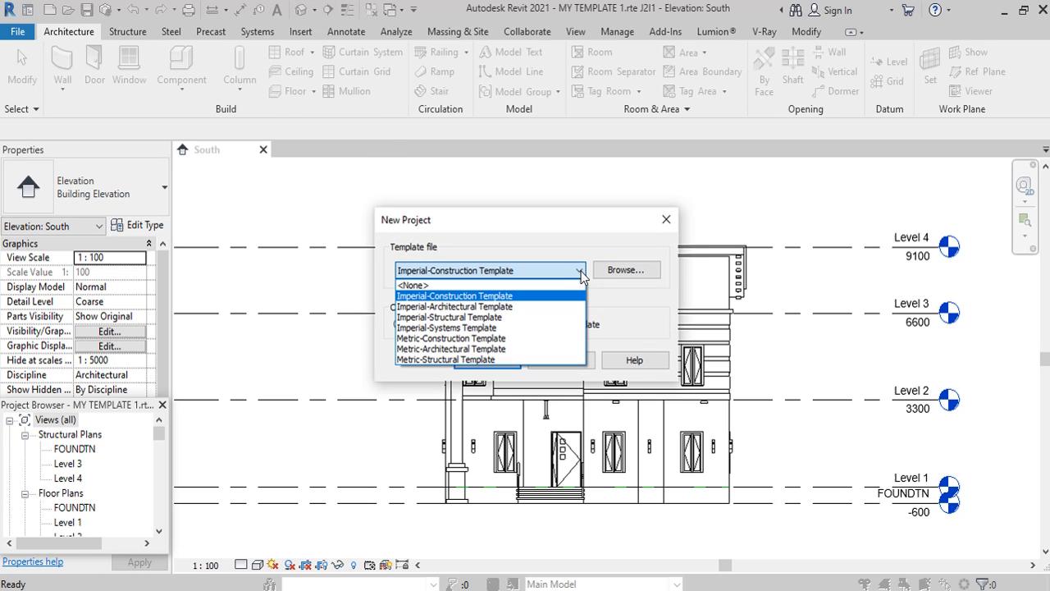
click(465, 350)
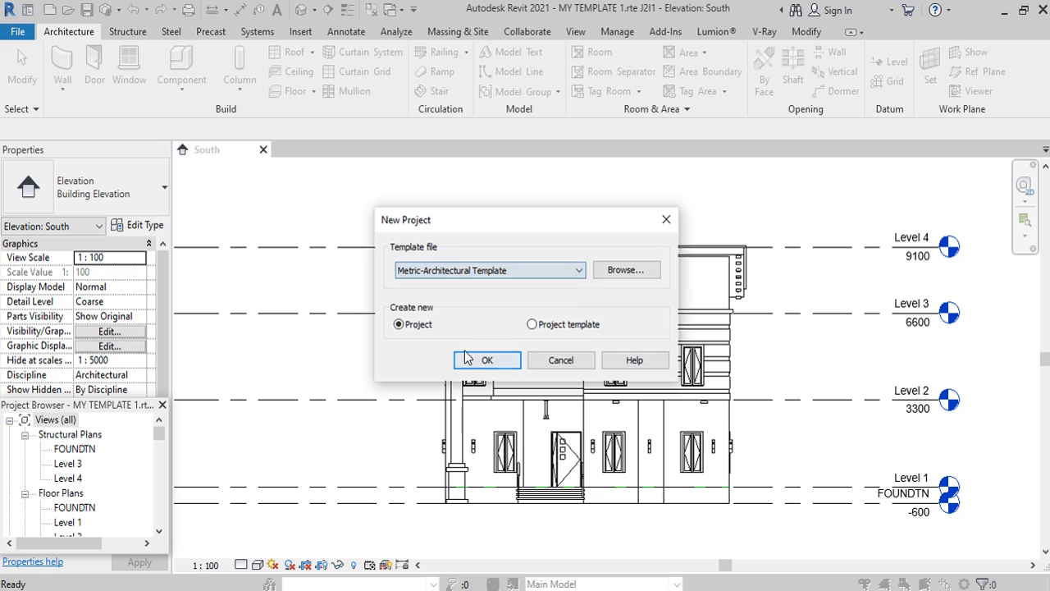
click(487, 361)
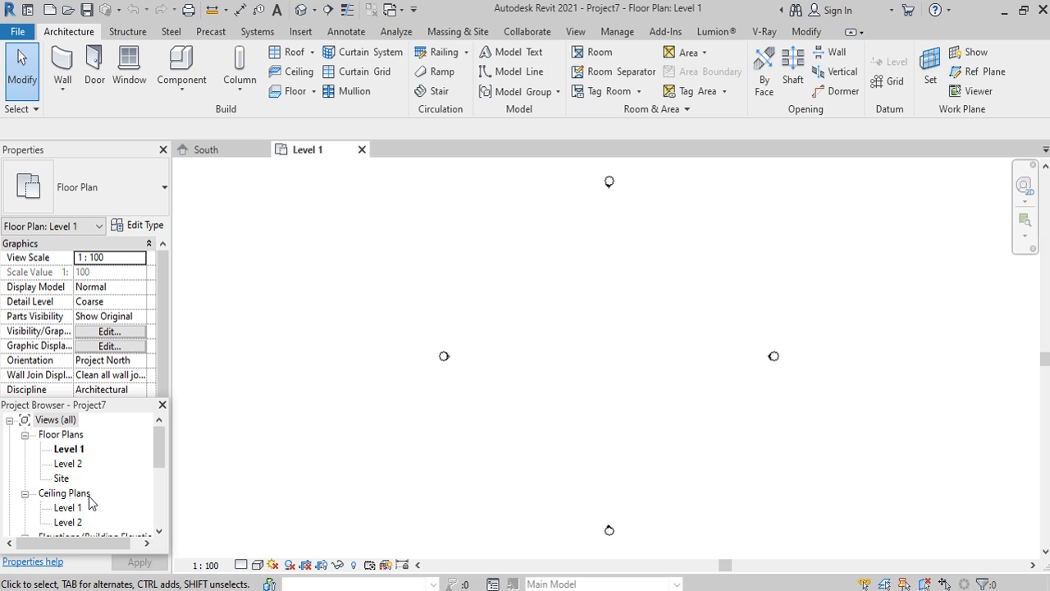
Open the South elevation of the architectural-template project to view its levels.
click(158, 531)
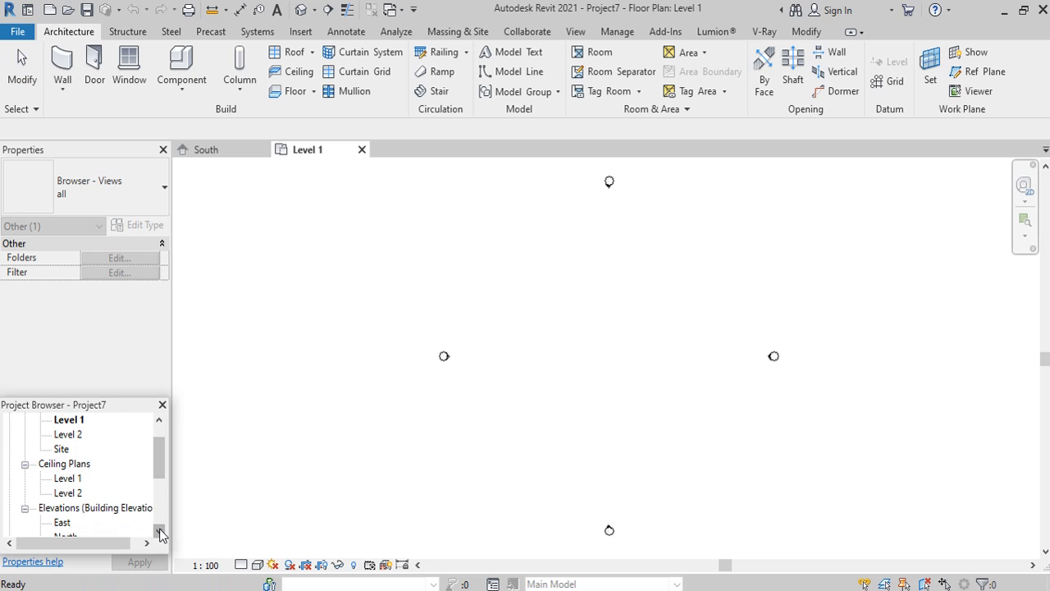
click(158, 531)
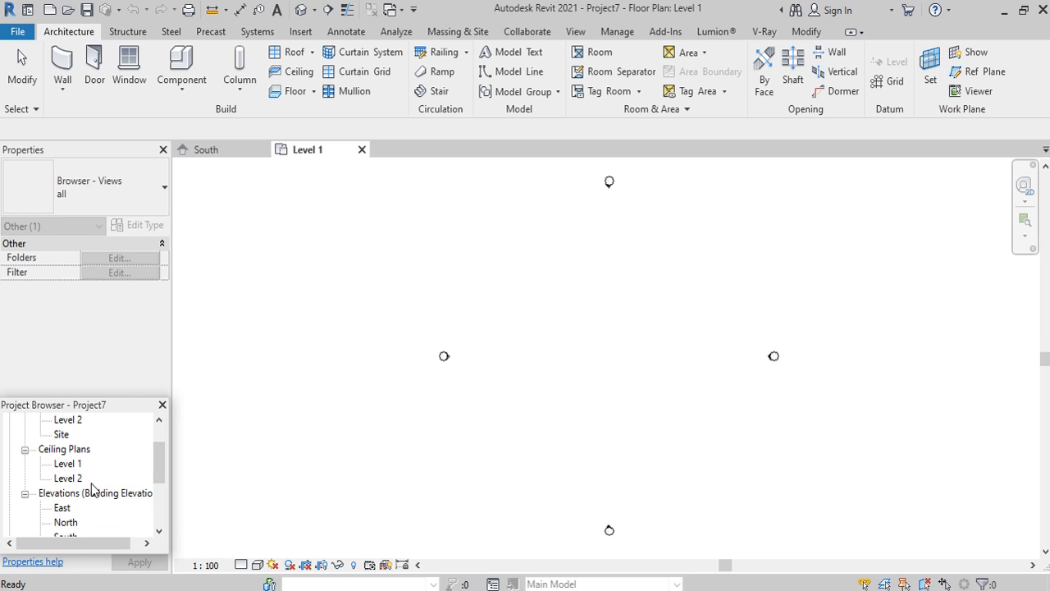
click(158, 531)
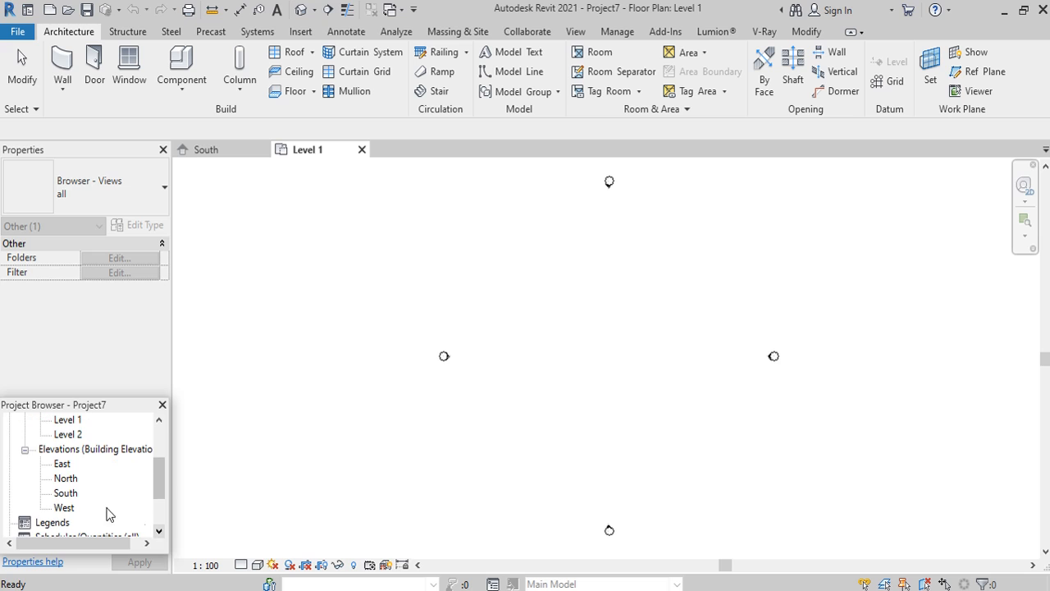
double_click(66, 494)
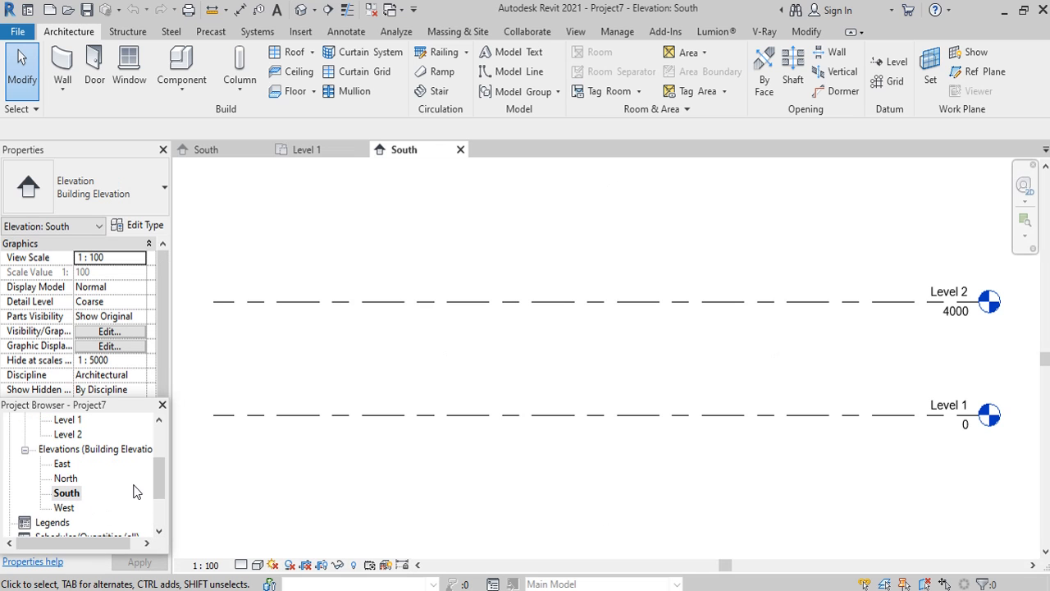
scroll(558, 397, down, 2)
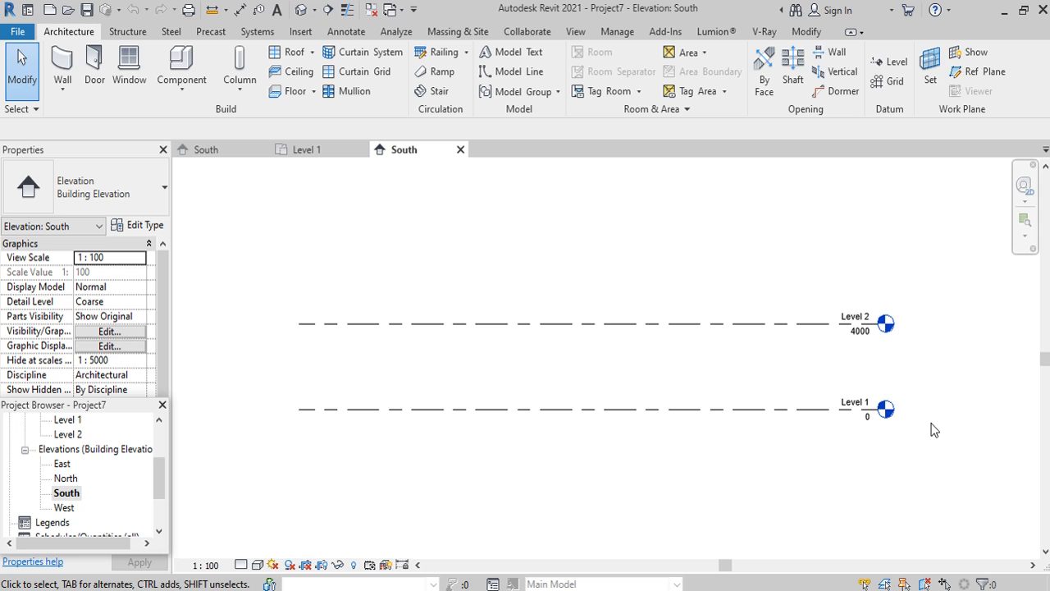
View the levels in the South elevation of the MY TEMPLATE 1 project, then return to the new project's South elevation.
click(201, 150)
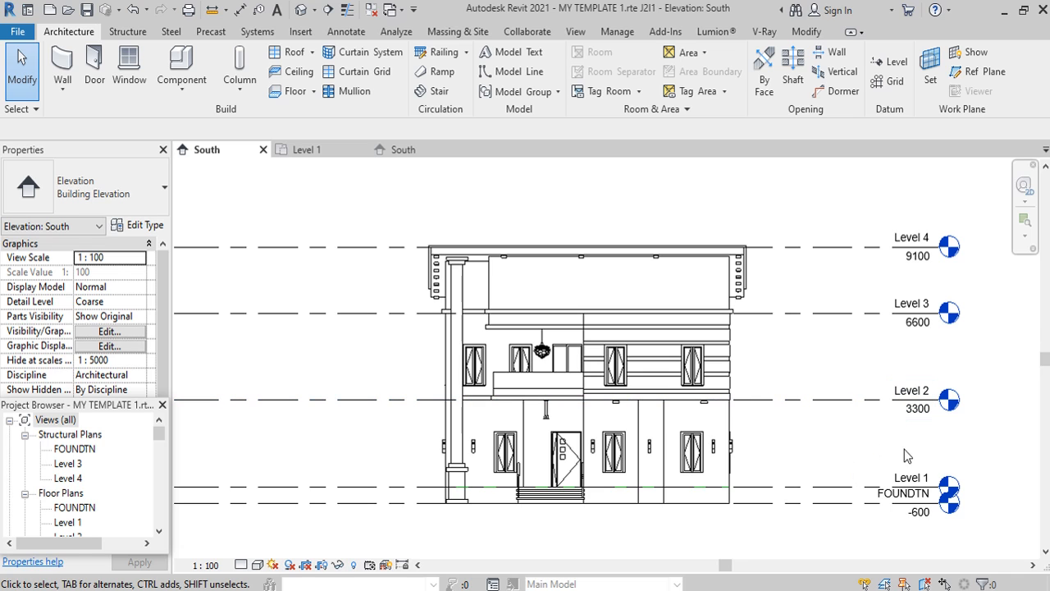
click(326, 148)
click(393, 151)
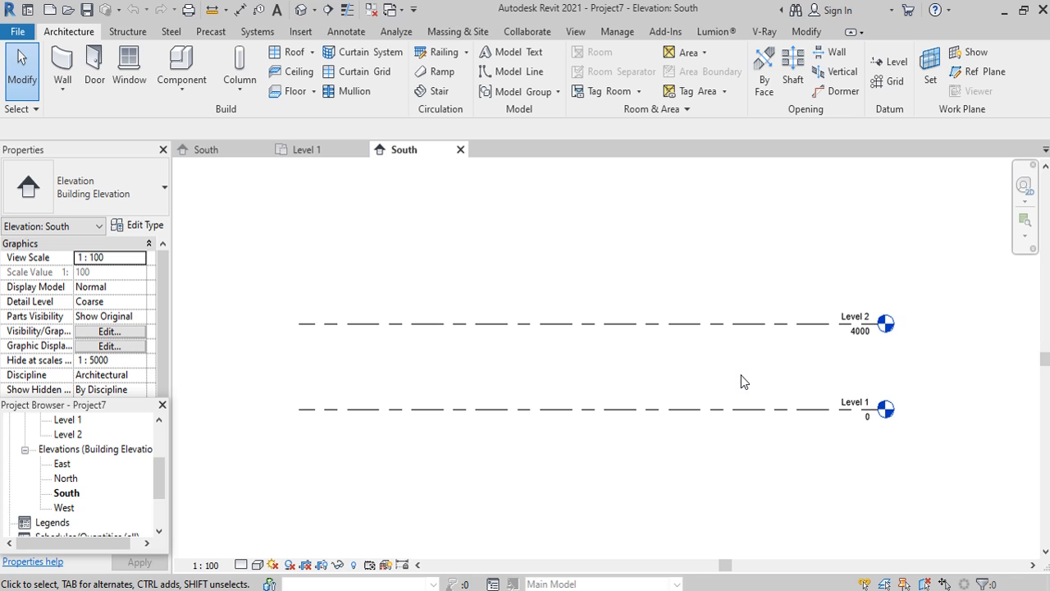
Set Level 2's height above Level 1 to 3000.
click(675, 326)
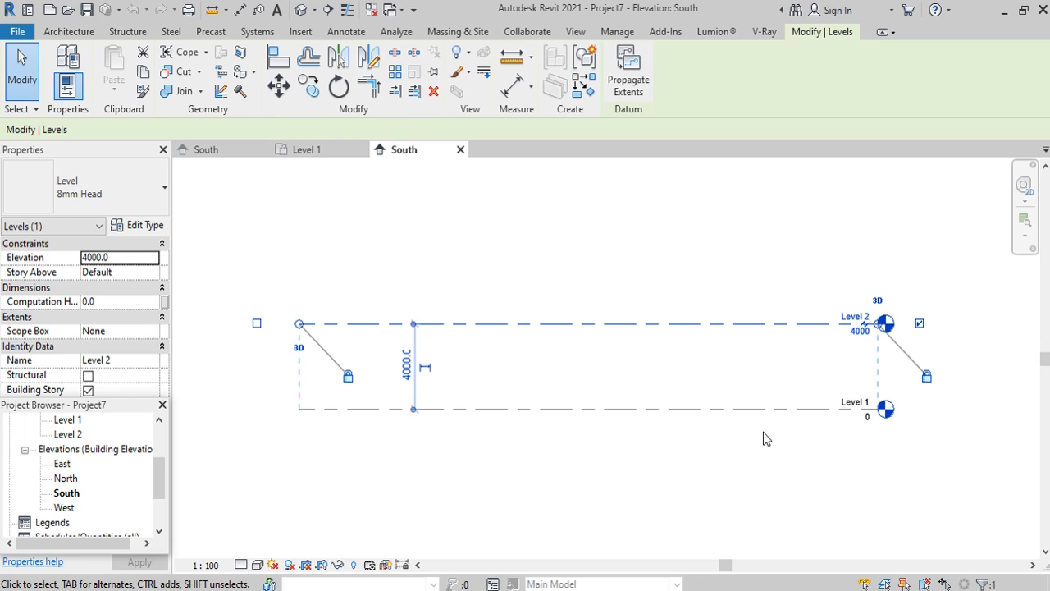
click(406, 364)
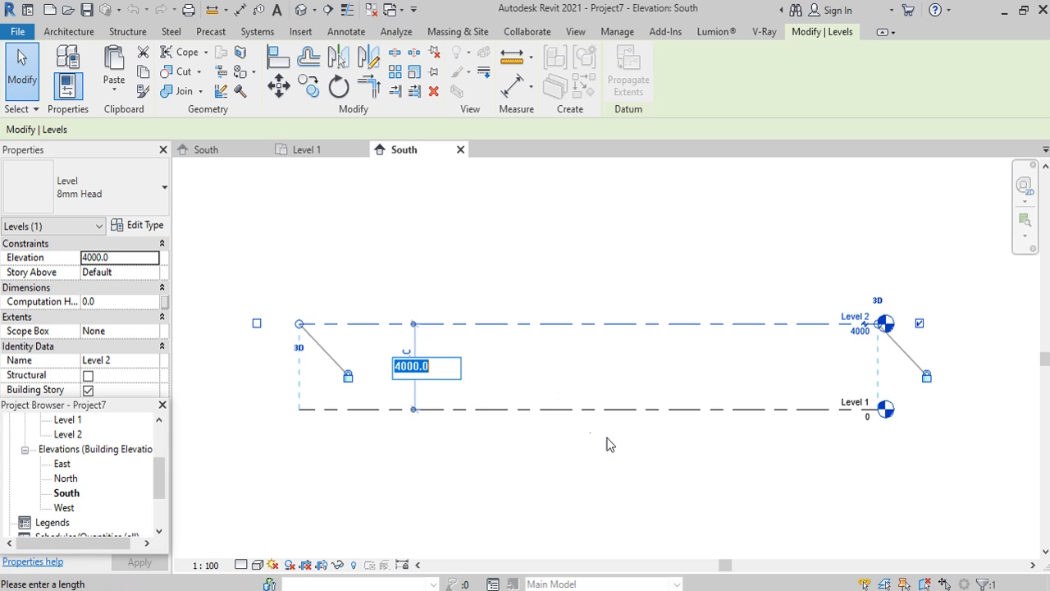
text(3000)
key(Return)
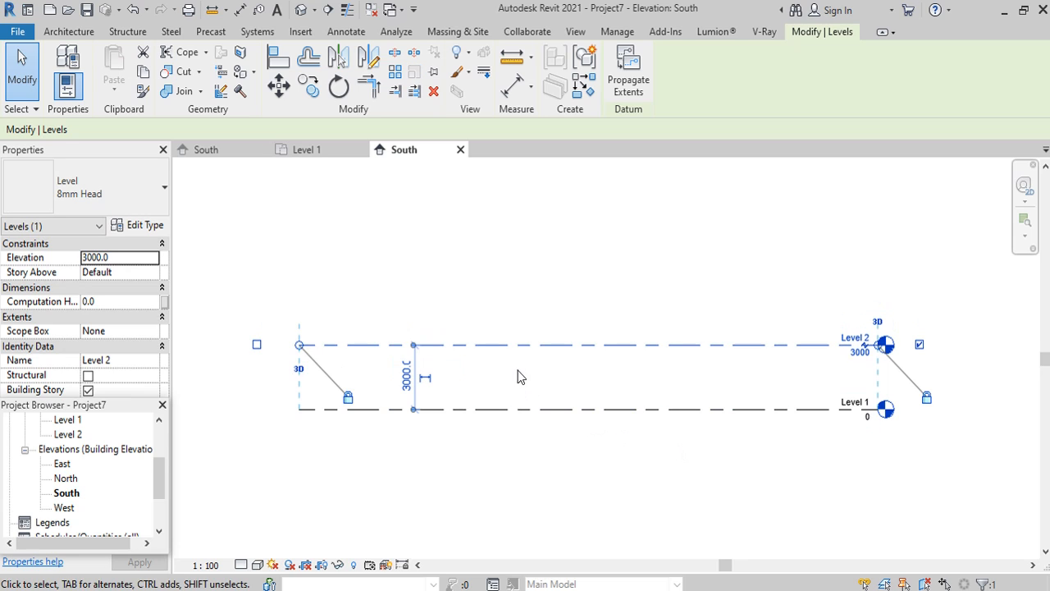
Set Level 2's height above Level 1 to 3300.
click(407, 383)
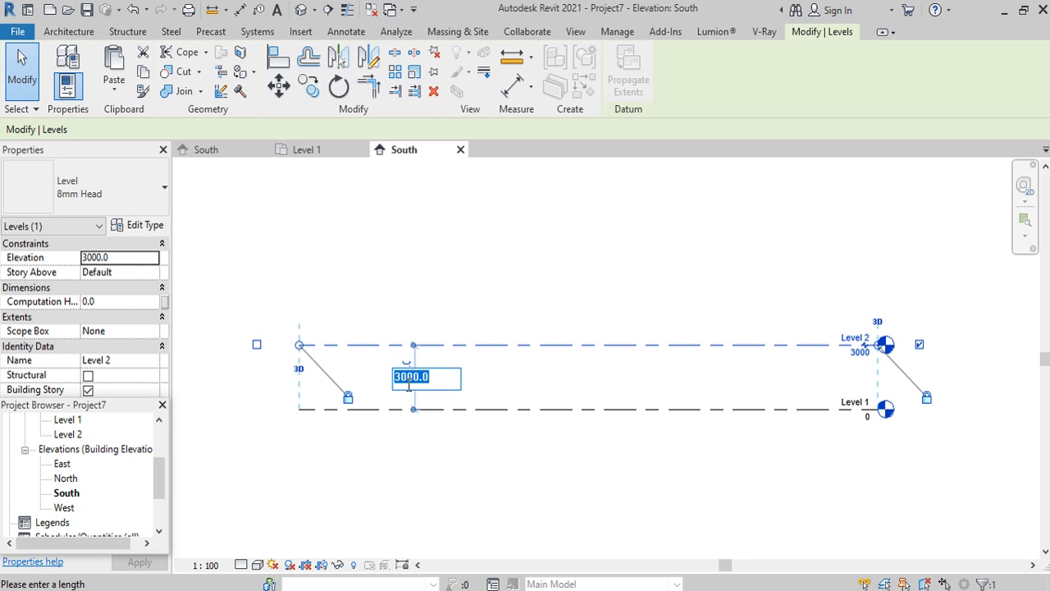
text(3300)
click(245, 419)
scroll(161, 469, up, 1)
drag(162, 469, 159, 460)
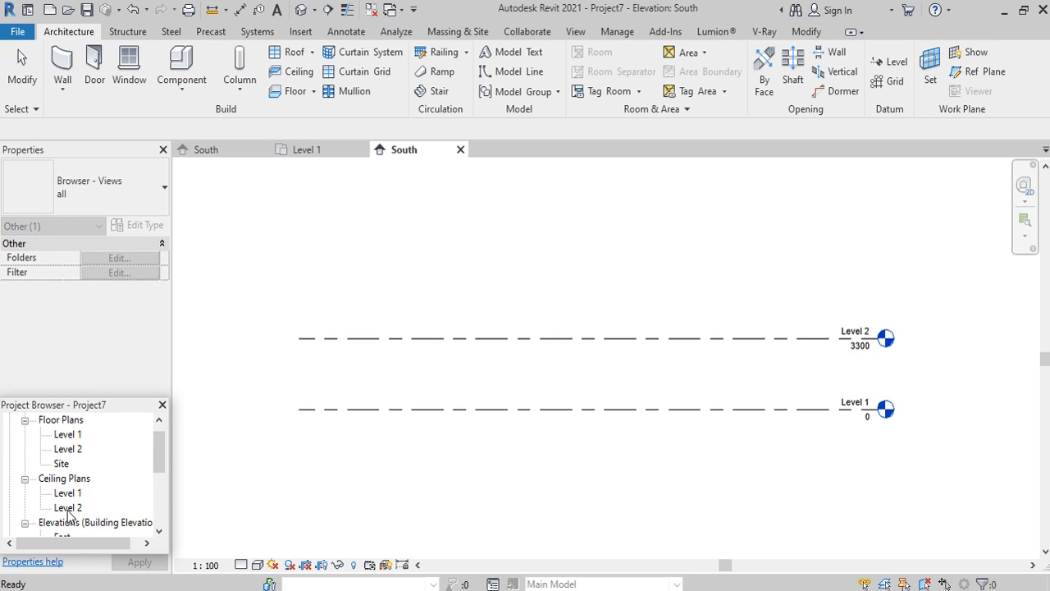
drag(156, 467, 156, 461)
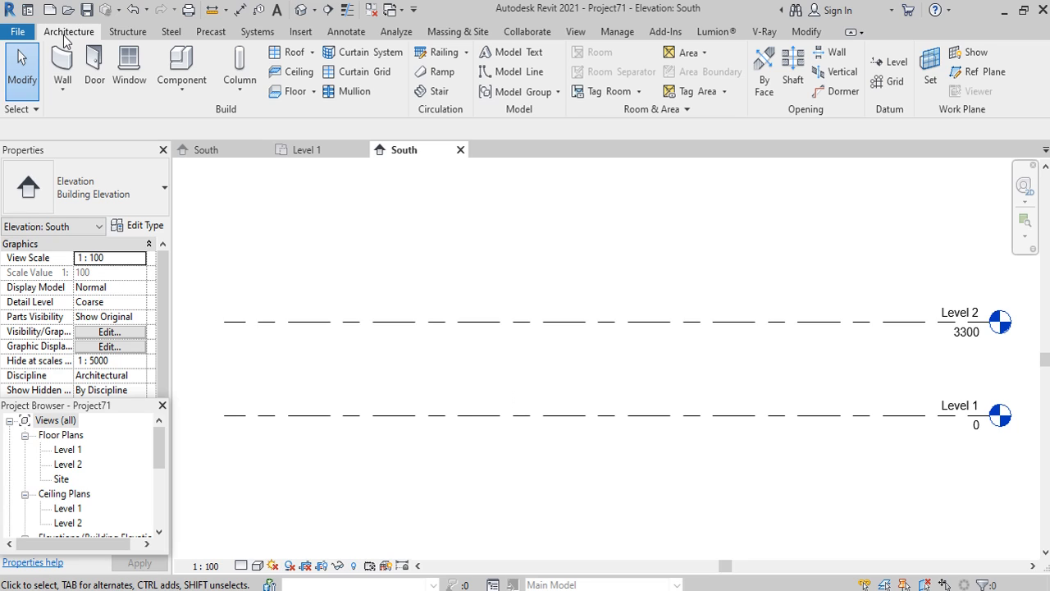
Draw a level 3000 above Level 2, with plan view creation on and both ends aligned with the existing levels.
click(890, 64)
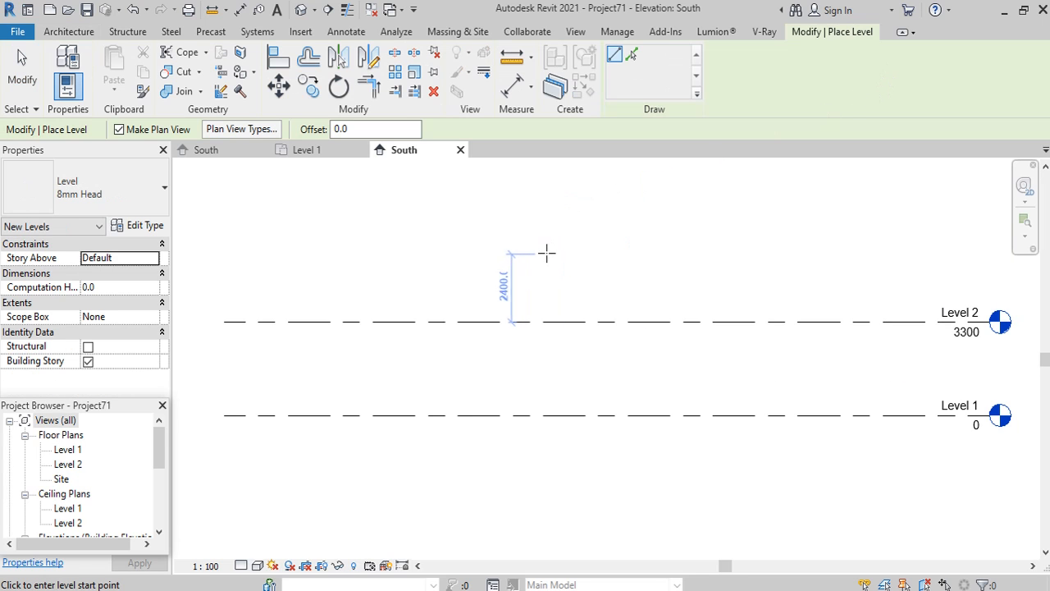
scroll(528, 305, down, 1)
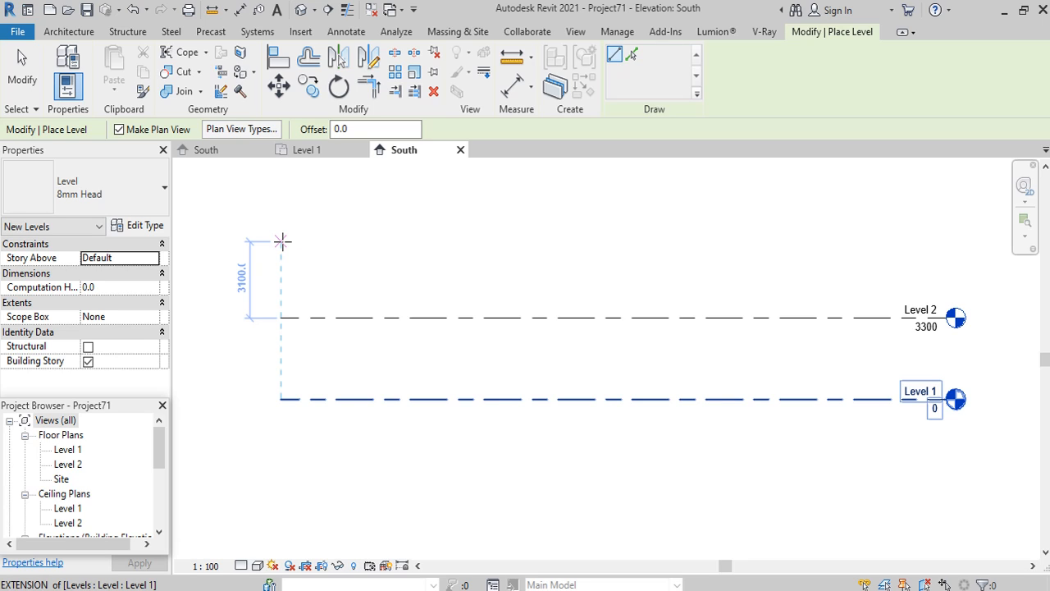
text(3)
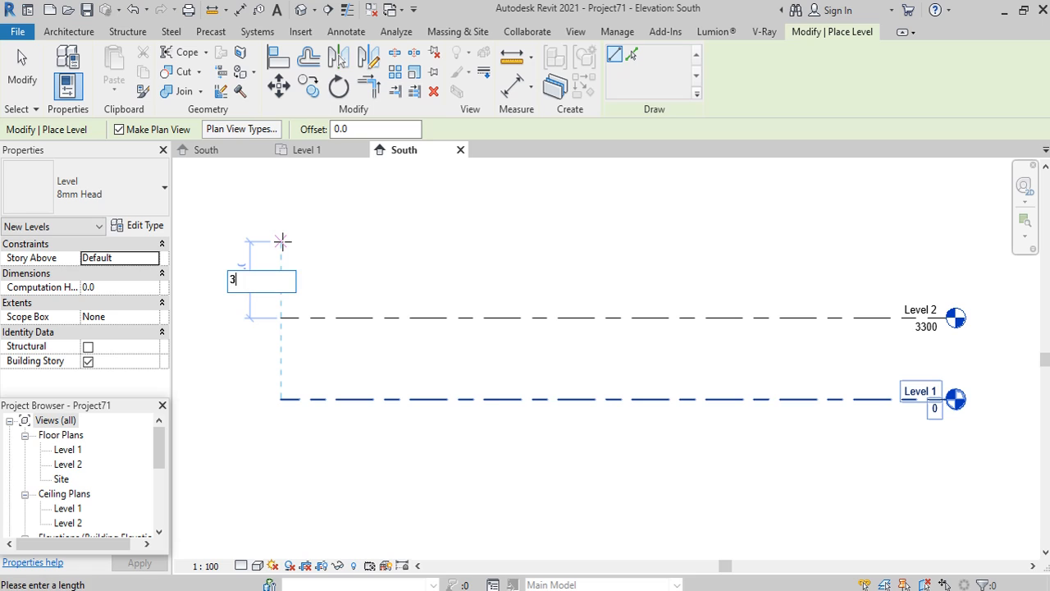
text(000)
key(Return)
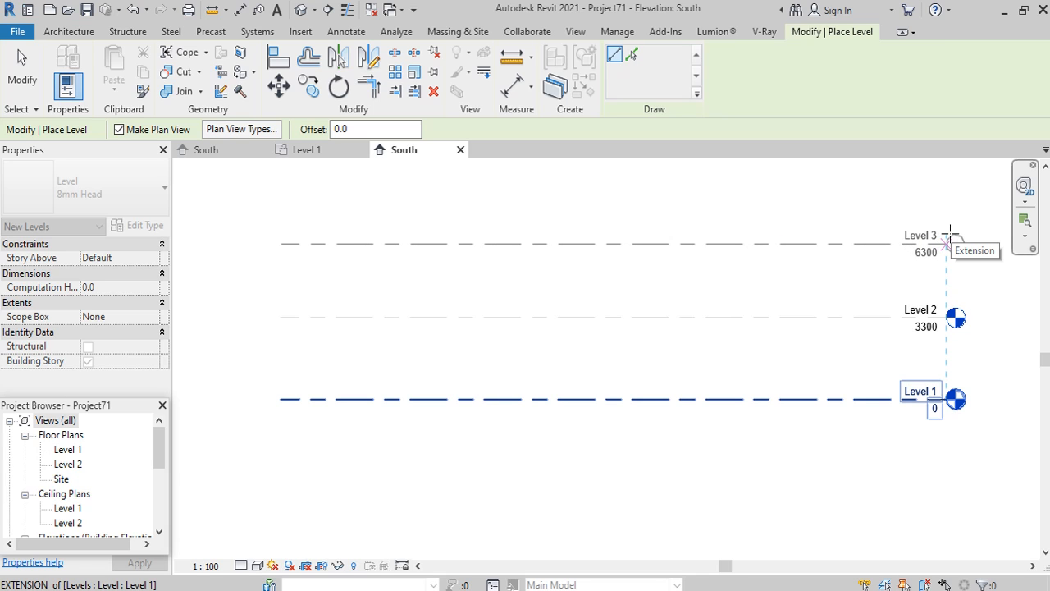
click(950, 236)
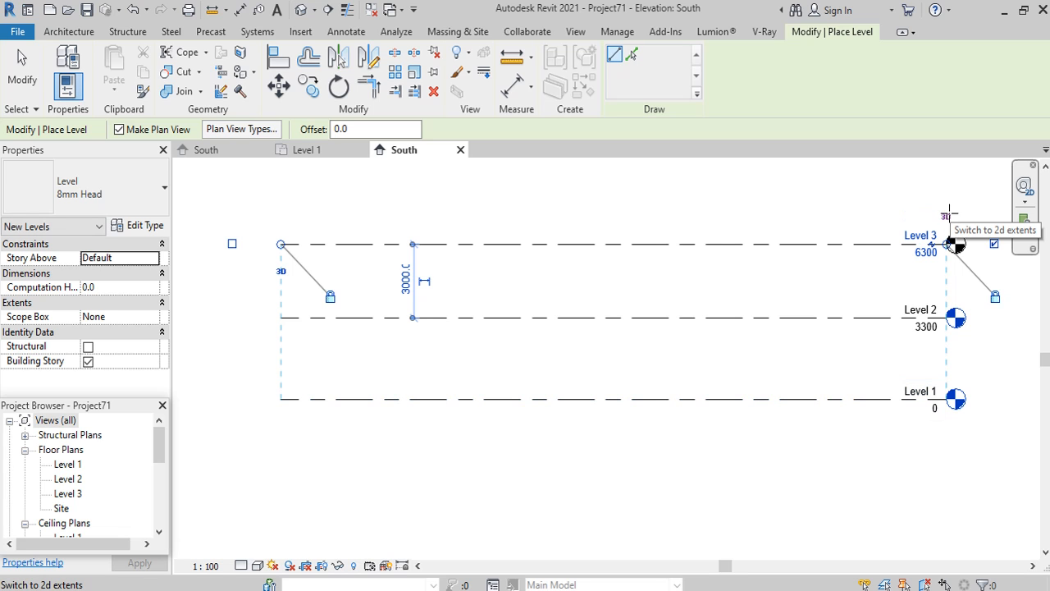
key(Escape)
key(Escape)
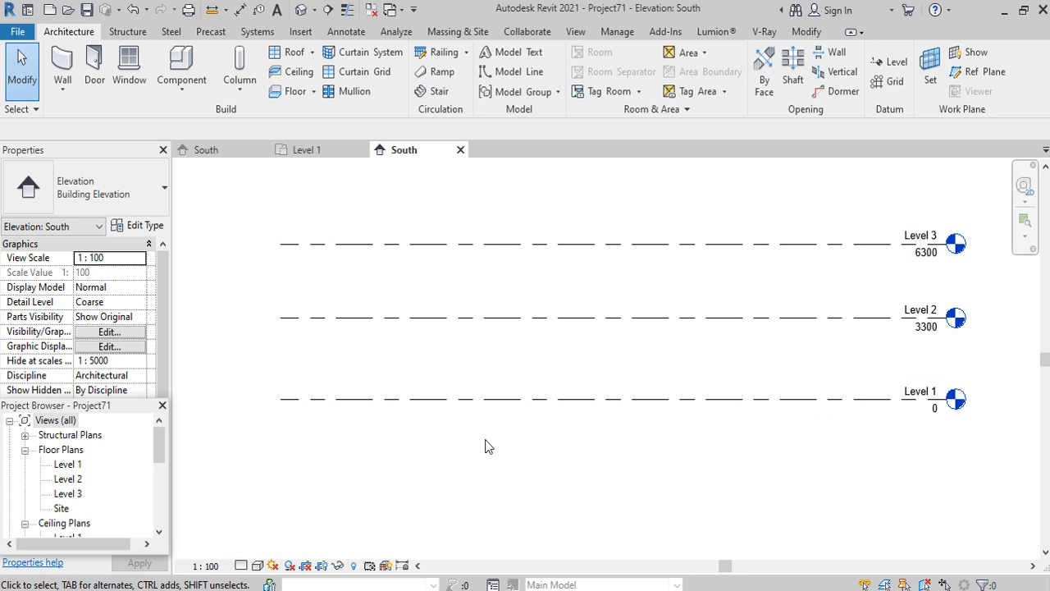
Draw a level 3000 above Level 3, aligned with the ends of the levels below.
click(897, 66)
scroll(349, 418, down, 2)
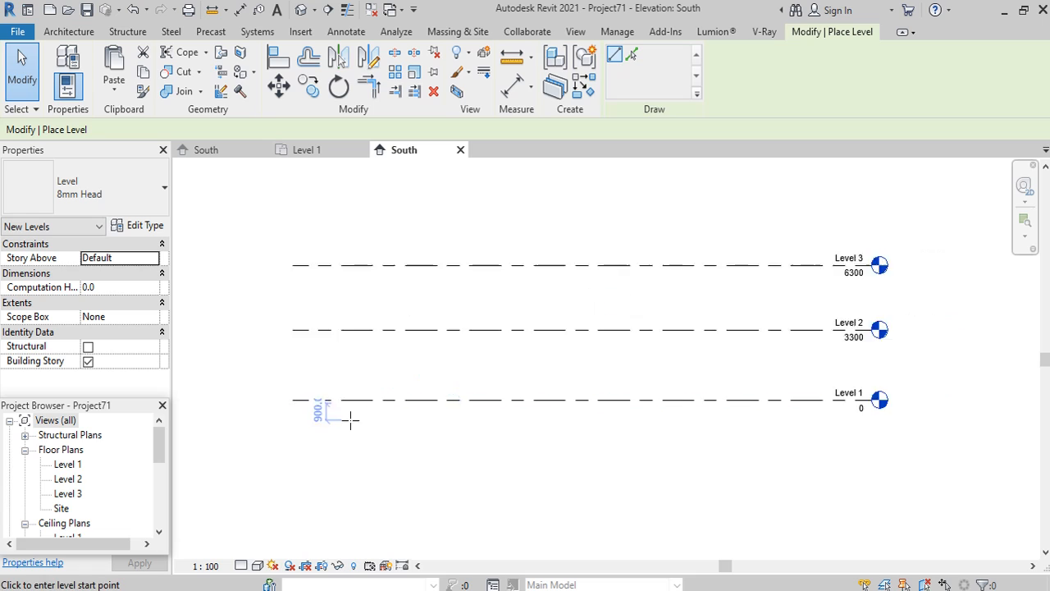
click(306, 254)
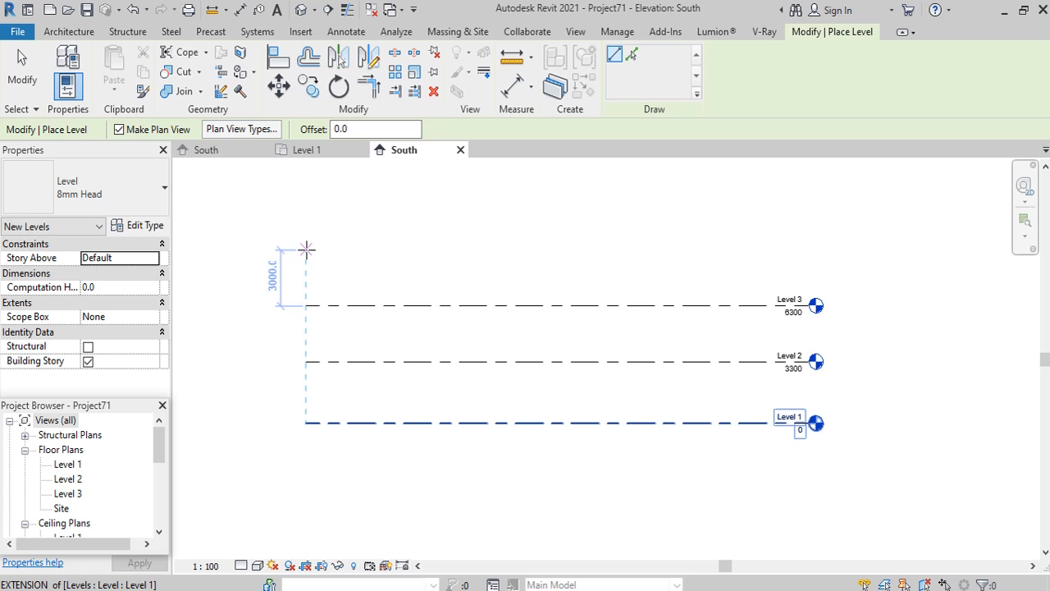
click(305, 249)
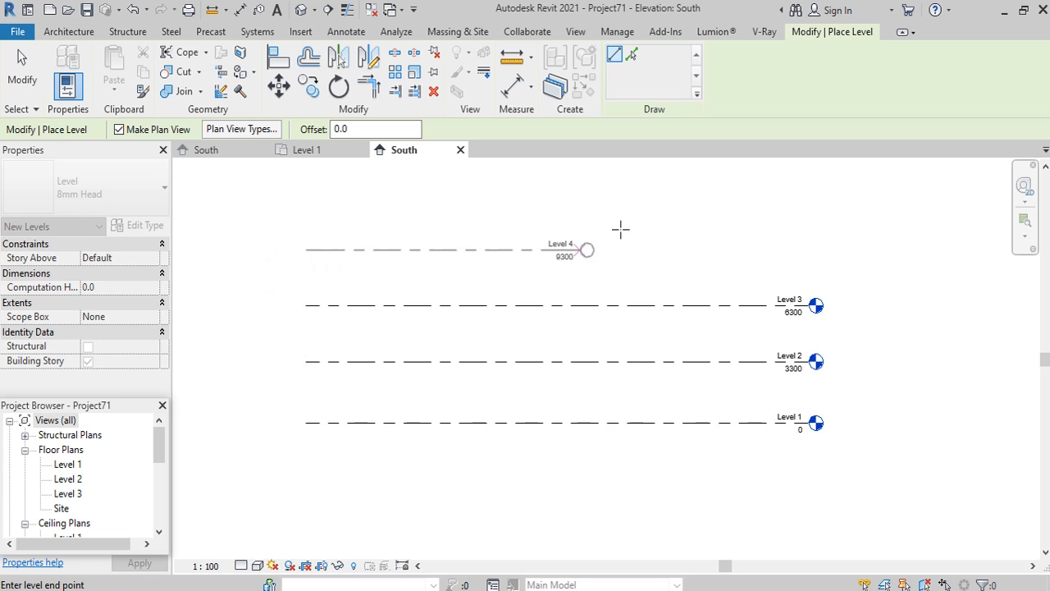
click(809, 223)
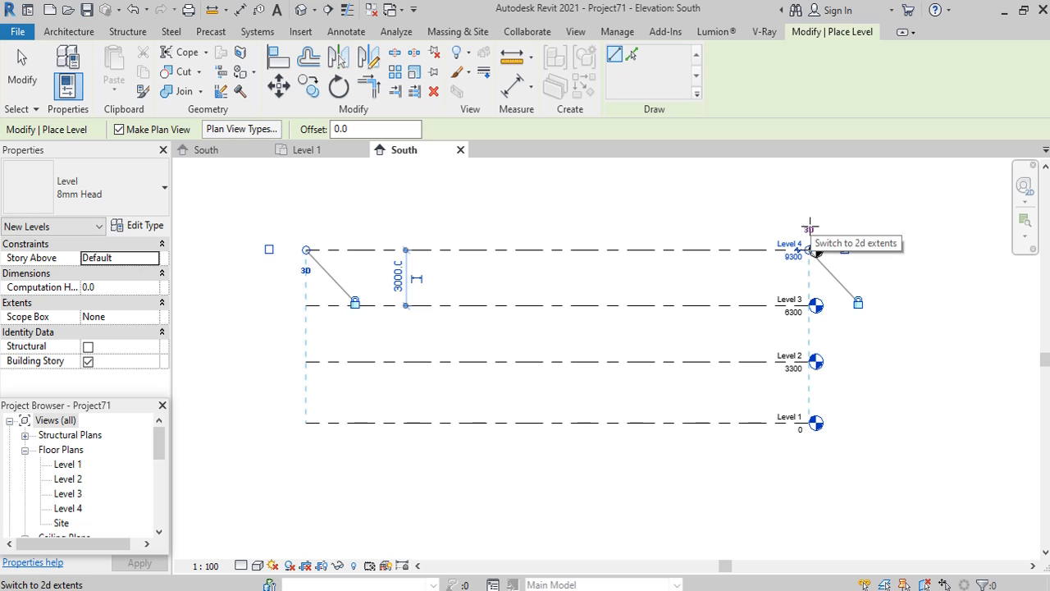
key(Escape)
key(Escape)
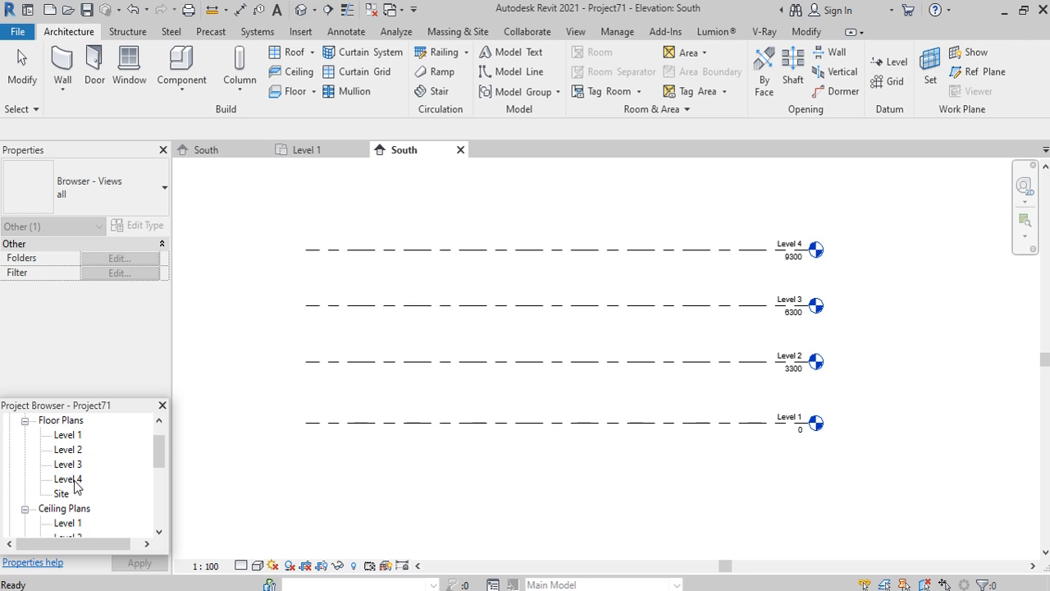
Expand the Structural Plans and review the floor, ceiling and structural plan views listed for the new levels.
drag(159, 457, 159, 478)
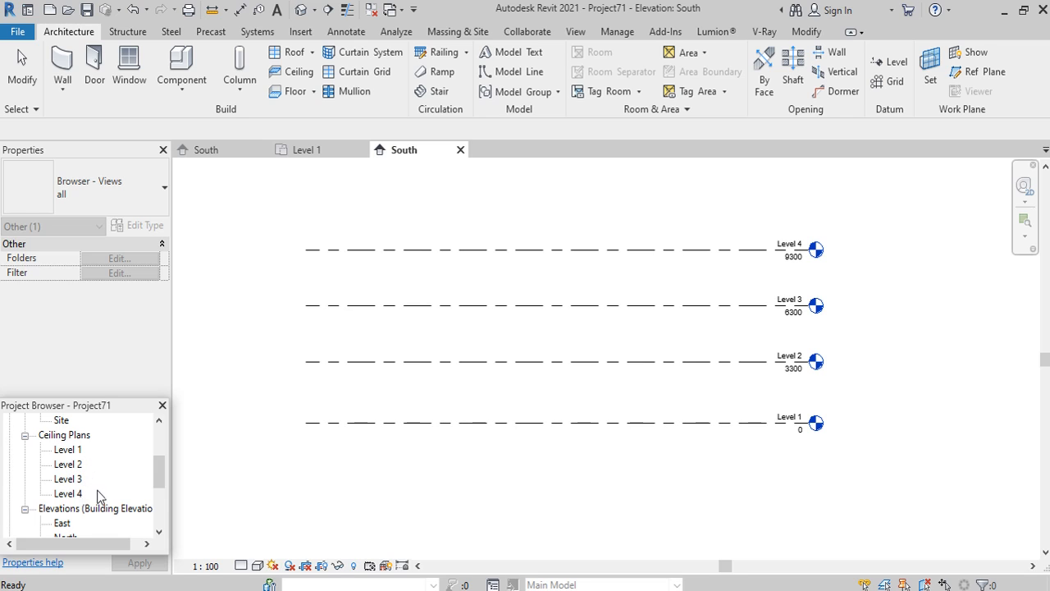
scroll(98, 492, up, 3)
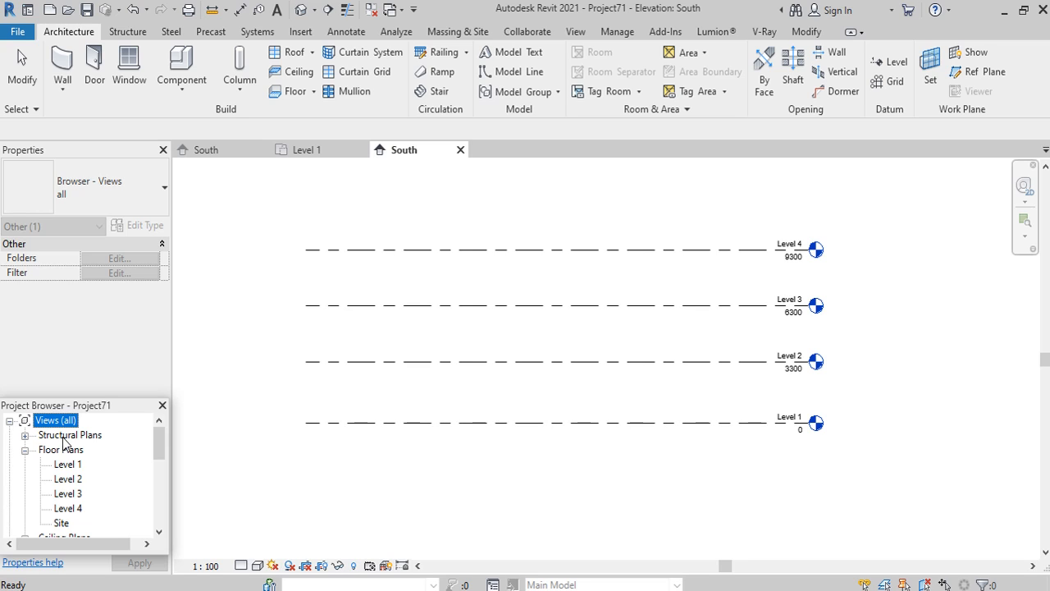
click(26, 436)
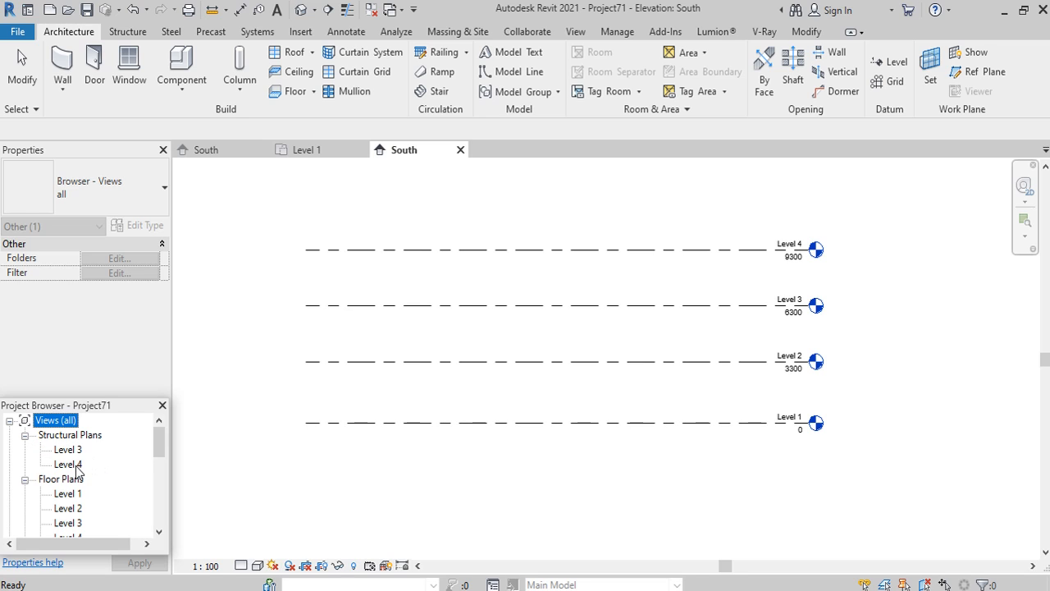
scroll(78, 468, down, 1)
scroll(675, 246, up, 1)
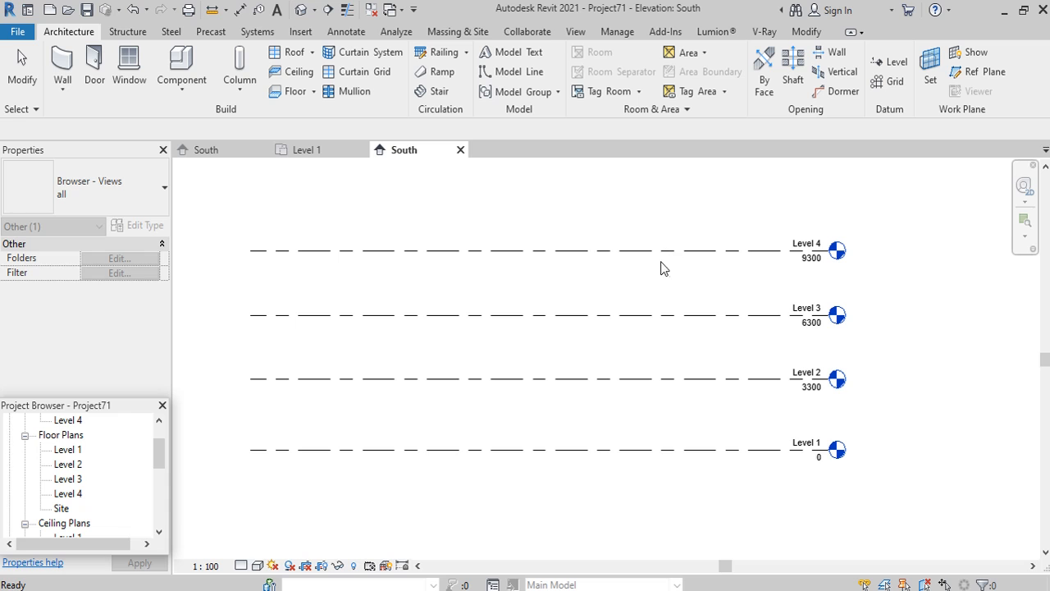
Draw a level 3000 above Level 4 with Make Plan View turned off, and select the new level.
click(892, 63)
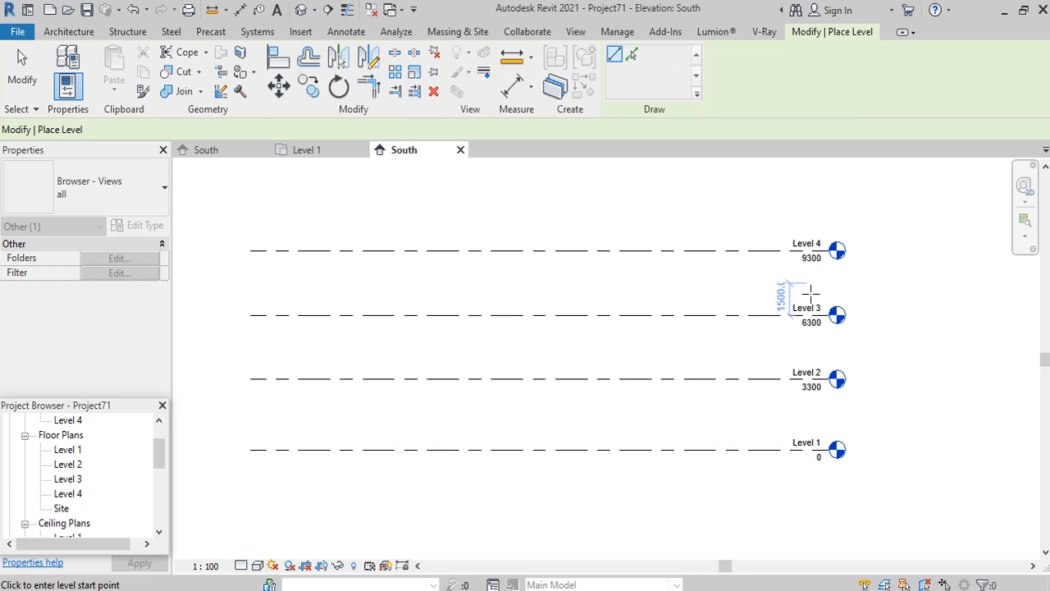
scroll(736, 380, down, 1)
middle_drag(736, 380, 810, 413)
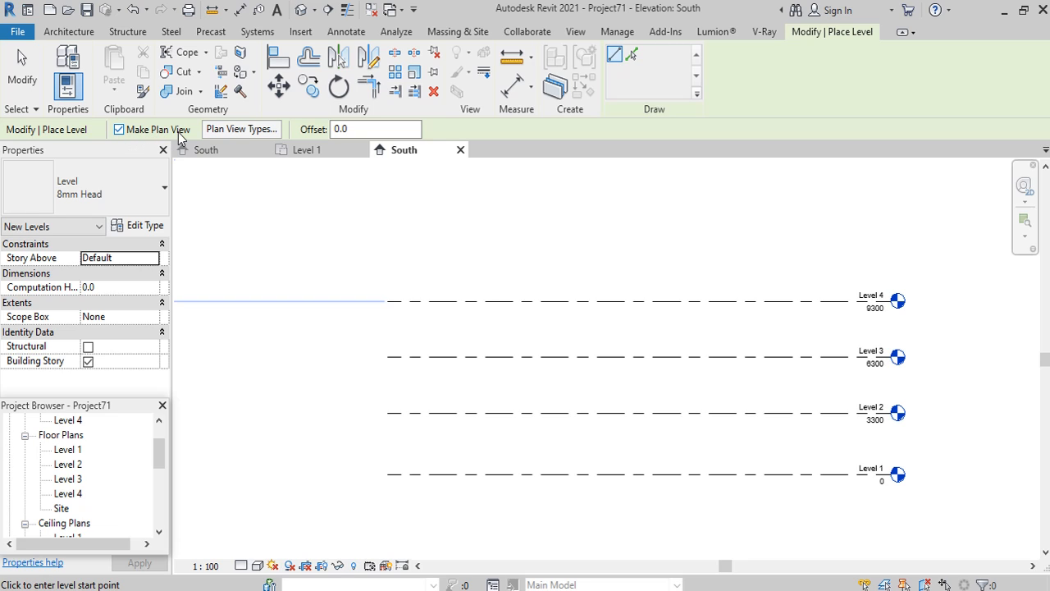
click(119, 130)
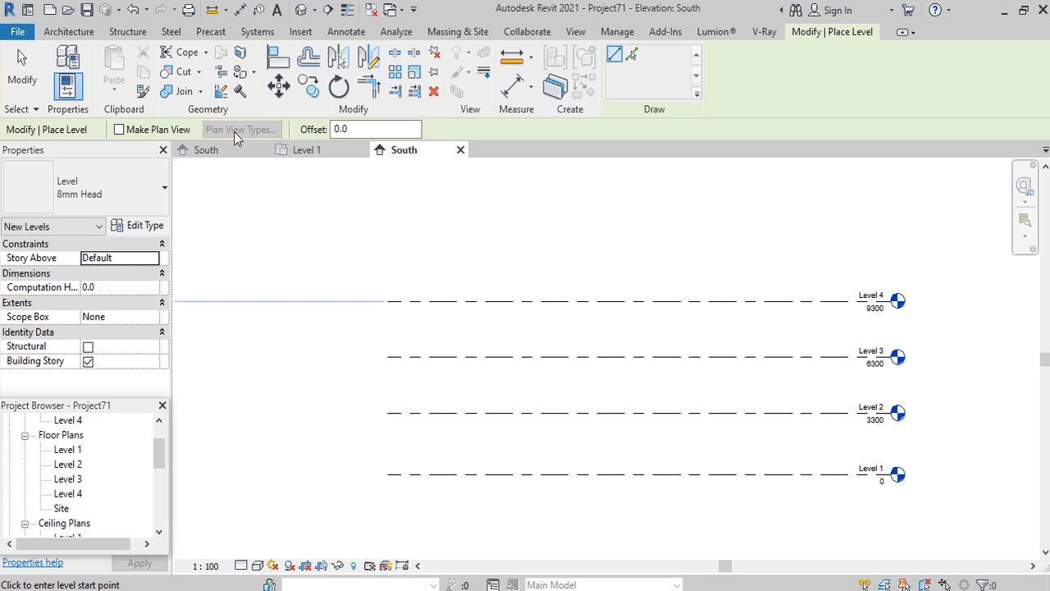
click(388, 243)
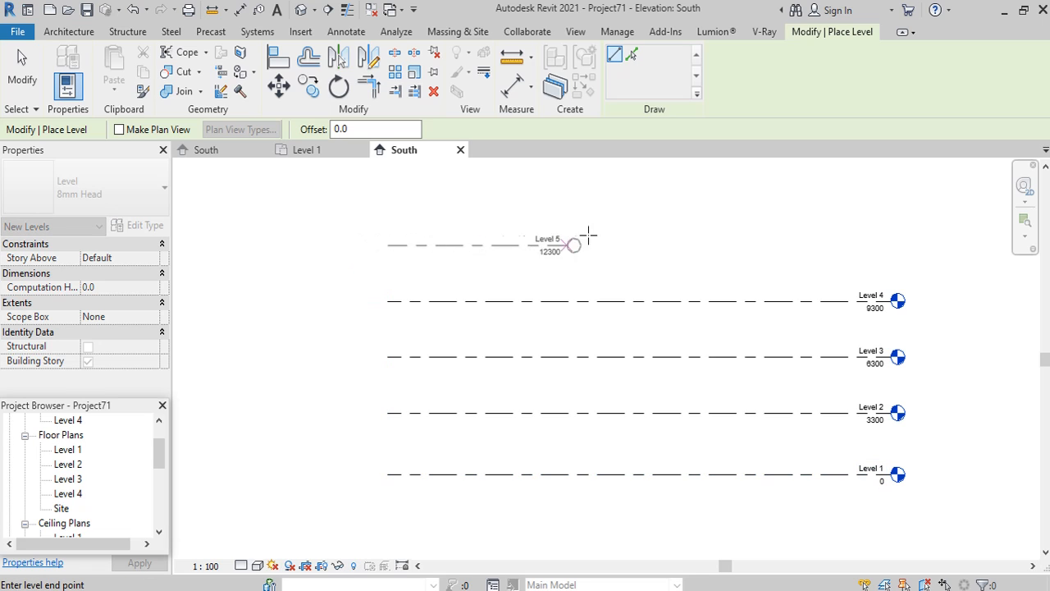
click(884, 231)
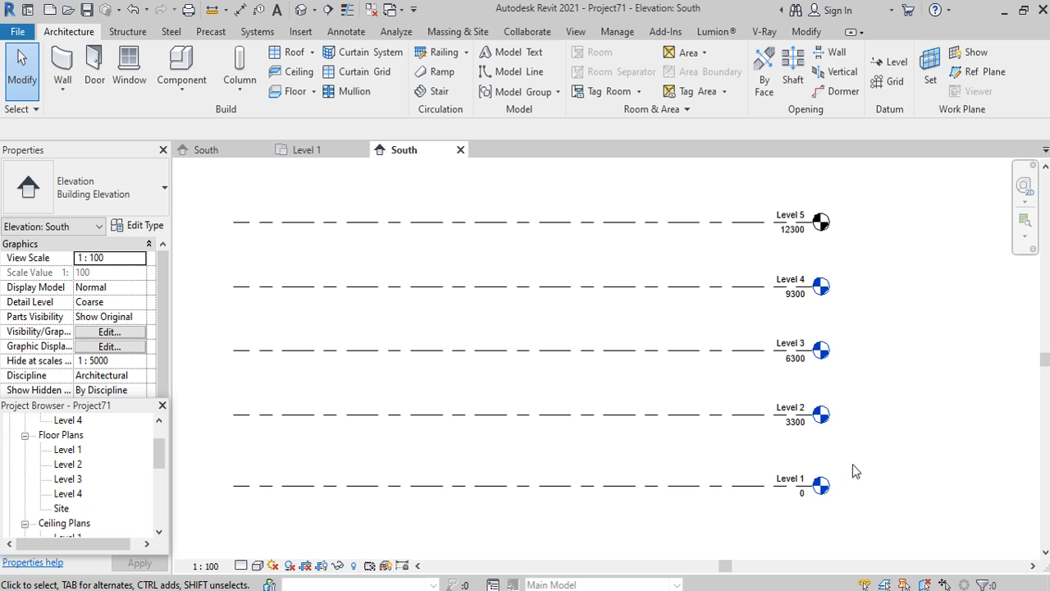
click(827, 229)
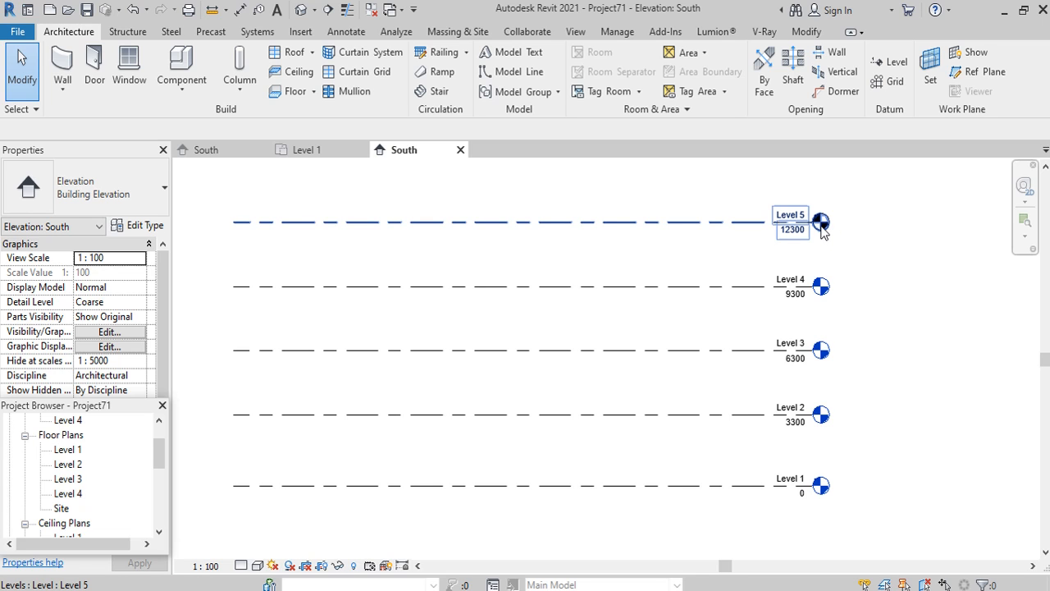
click(822, 229)
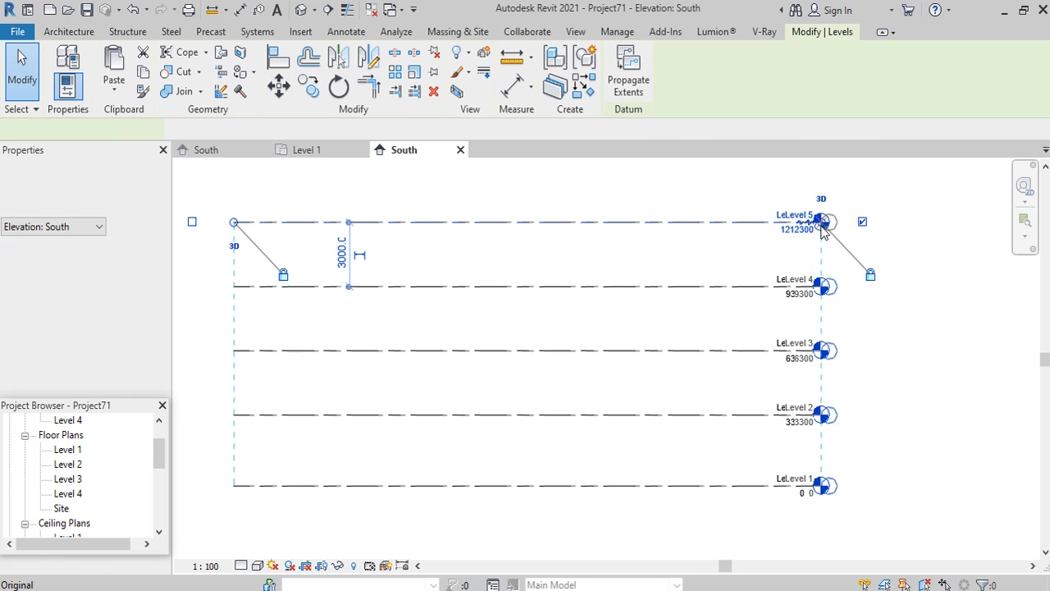
Open the Level 4 floor plan from its level head in the elevation, and return to the South elevation.
click(902, 320)
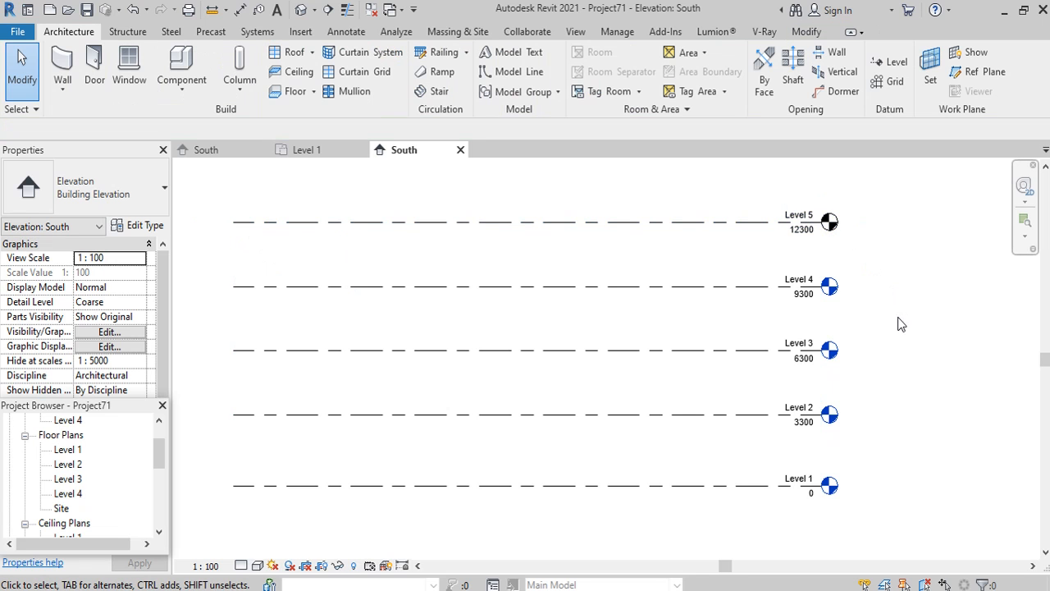
double_click(831, 295)
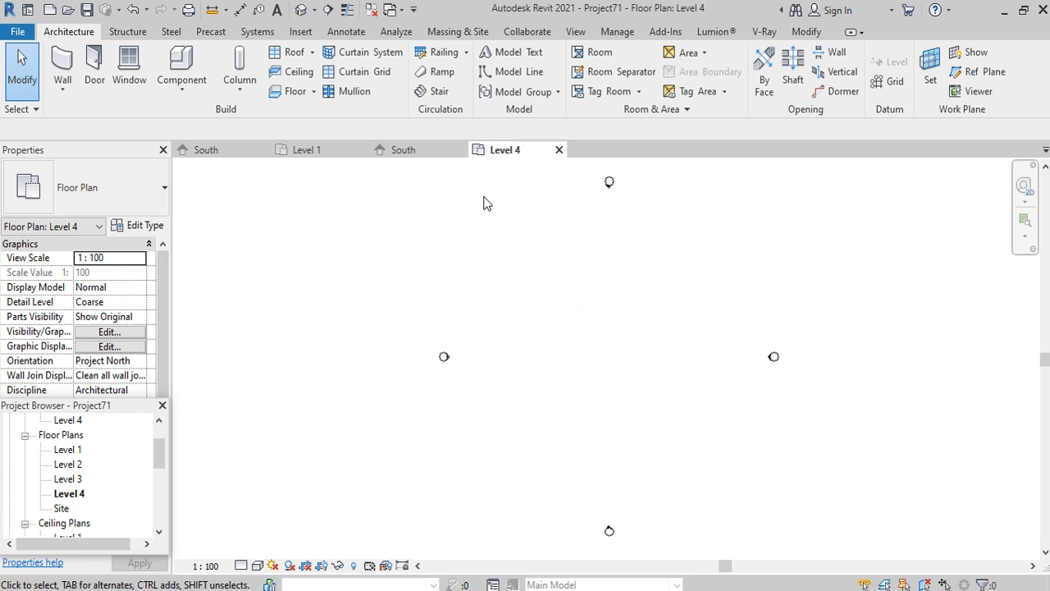
click(400, 150)
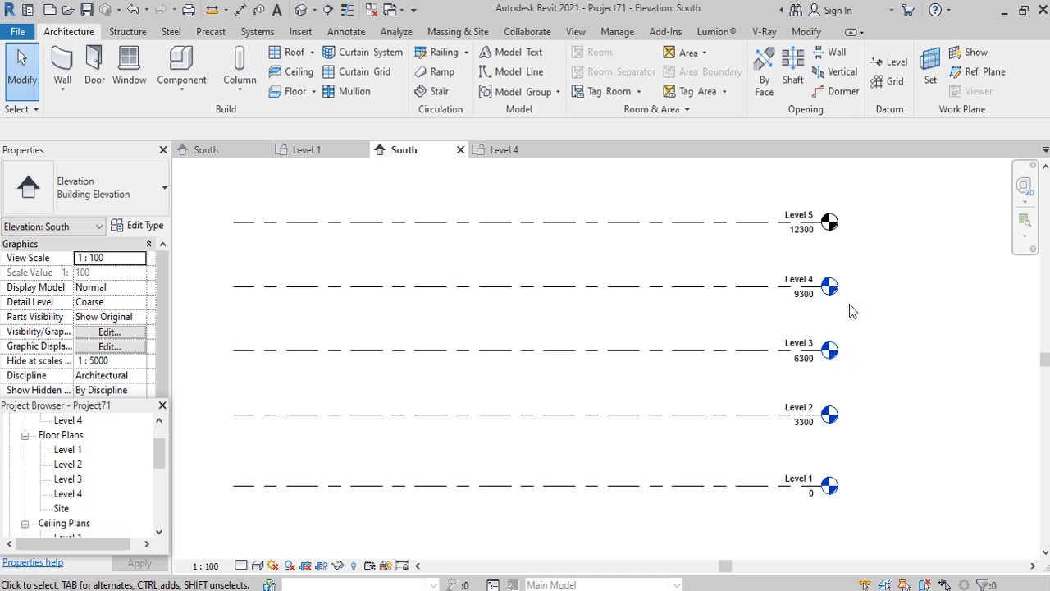
scroll(841, 312, down, 2)
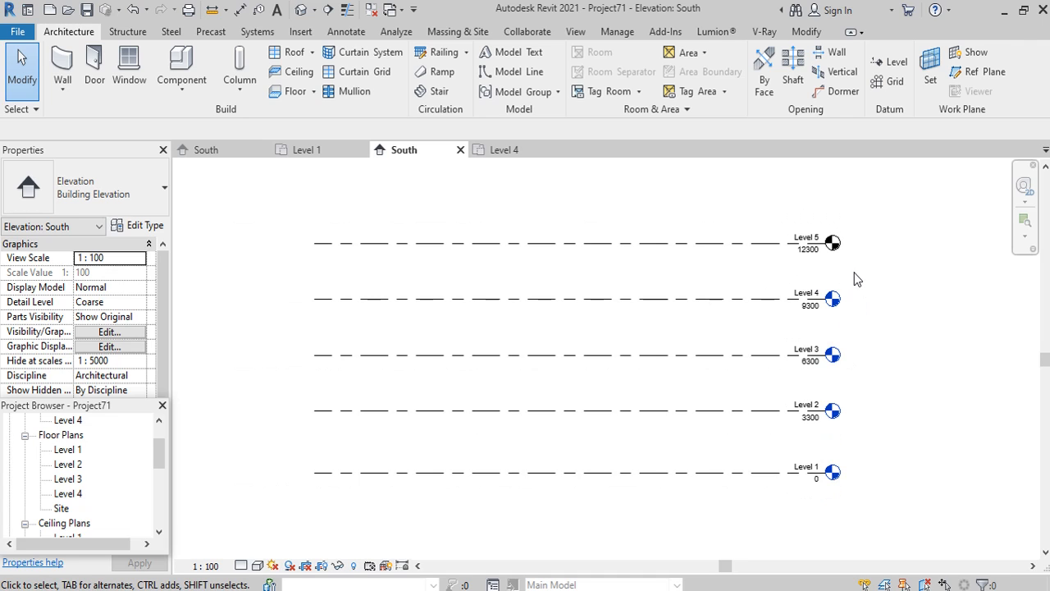
scroll(854, 272, up, 1)
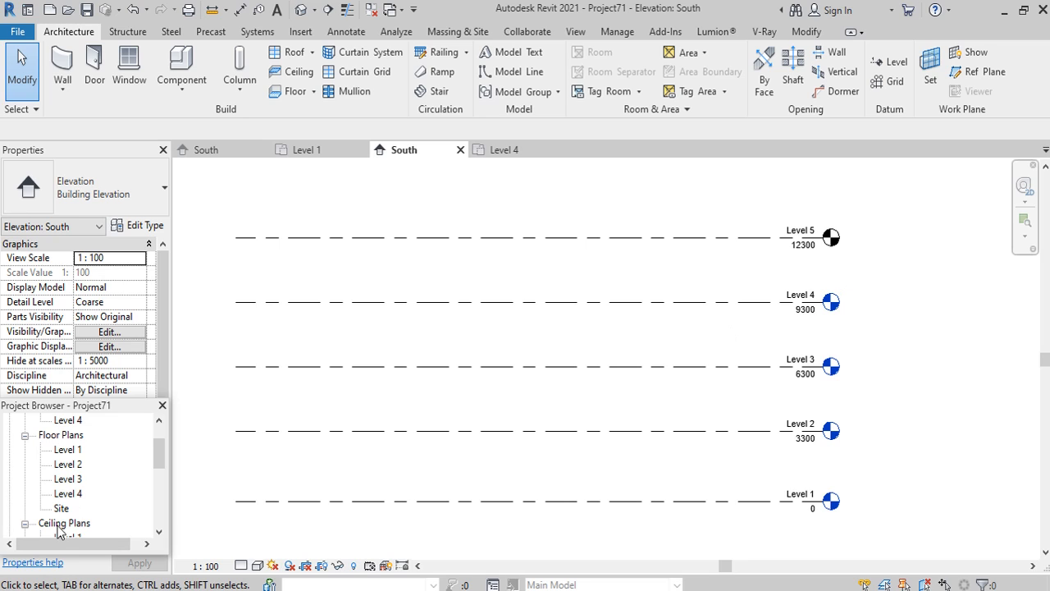
scroll(107, 476, up, 1)
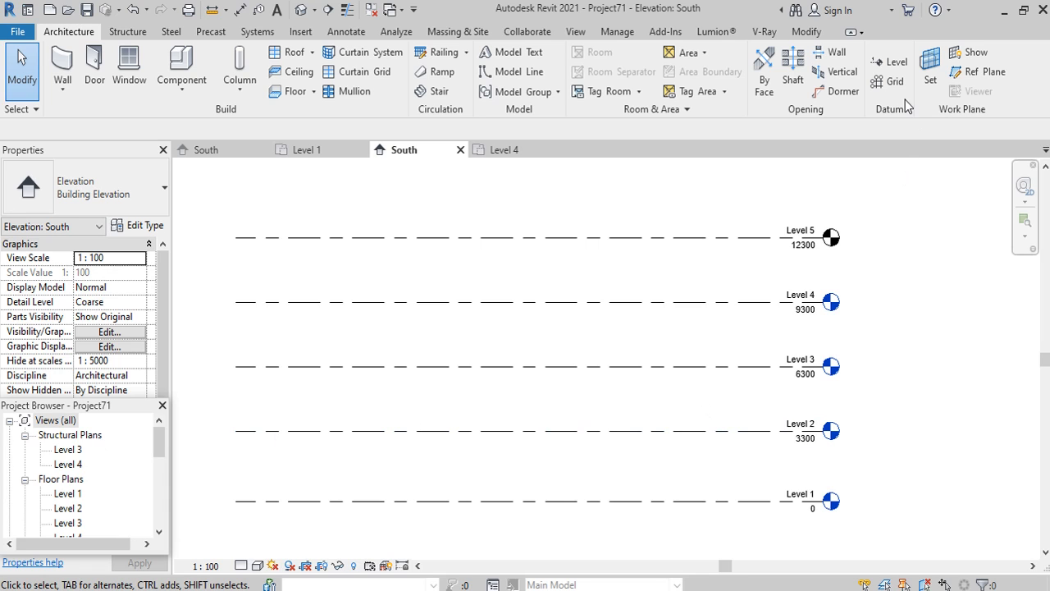
Draw a level about 2500 above Level 5, aligned with the existing ends, creating only ceiling plan and floor plan views.
click(892, 64)
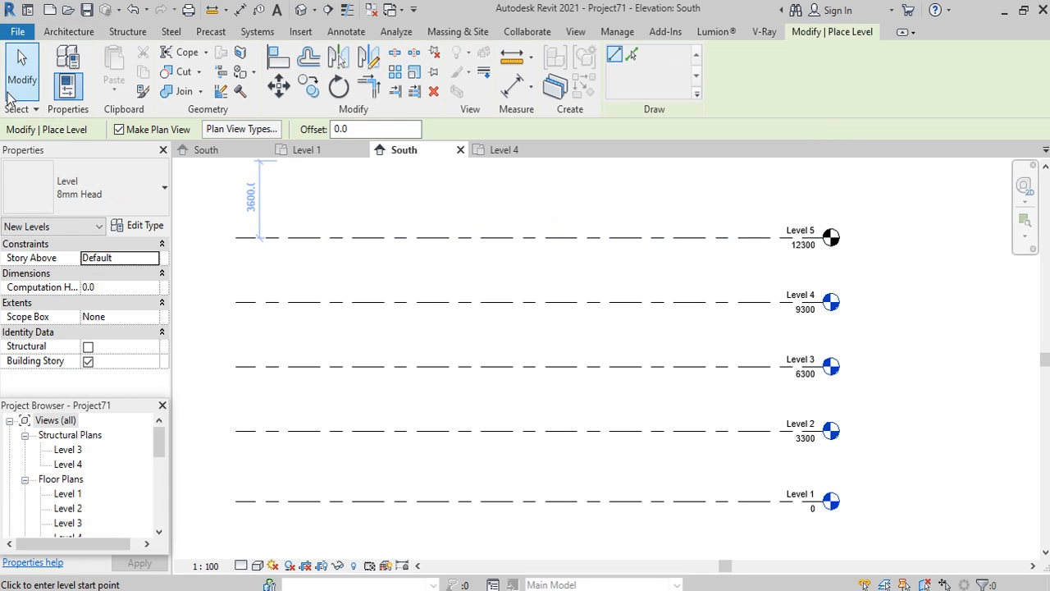
click(241, 129)
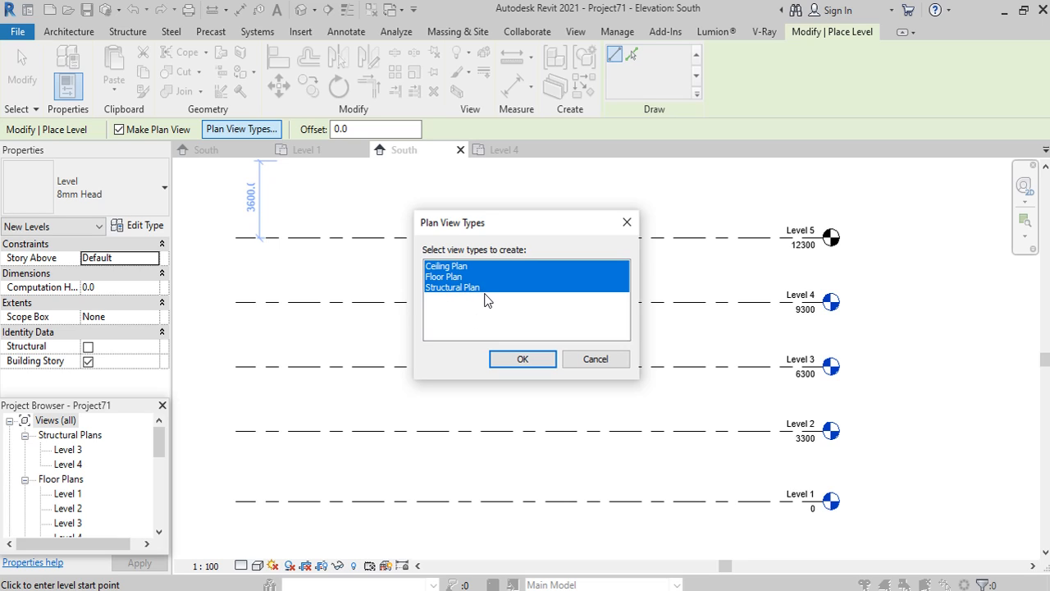
ctrl+click(454, 289)
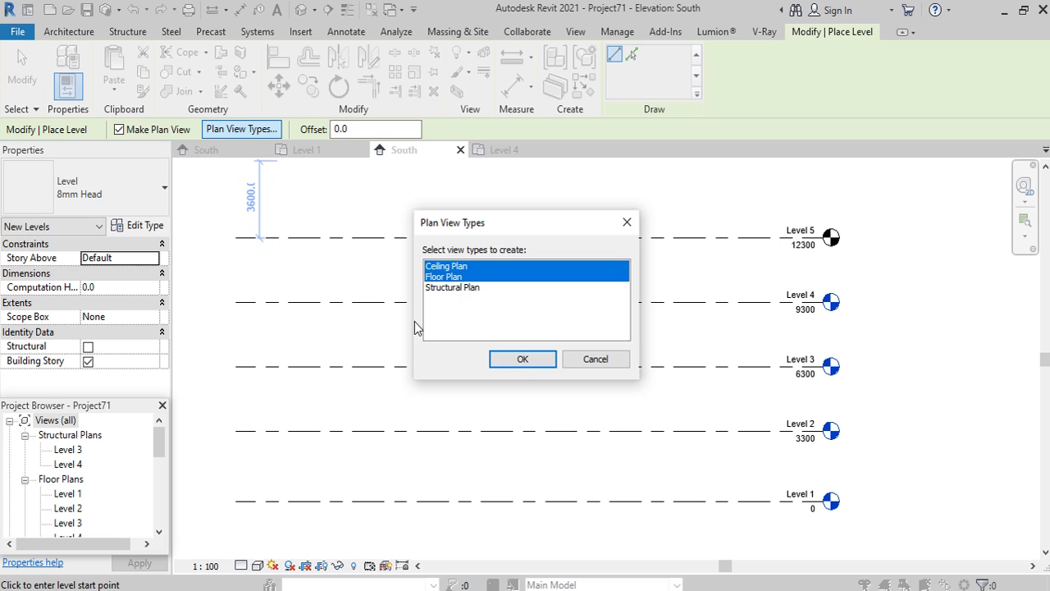
click(524, 361)
click(234, 181)
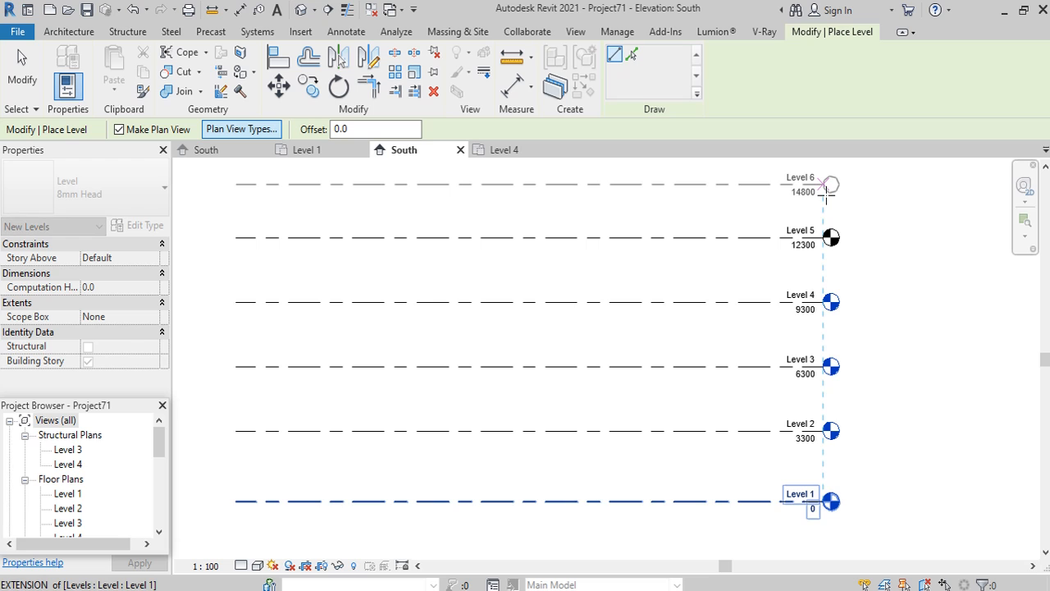
click(826, 189)
key(Escape)
key(Escape)
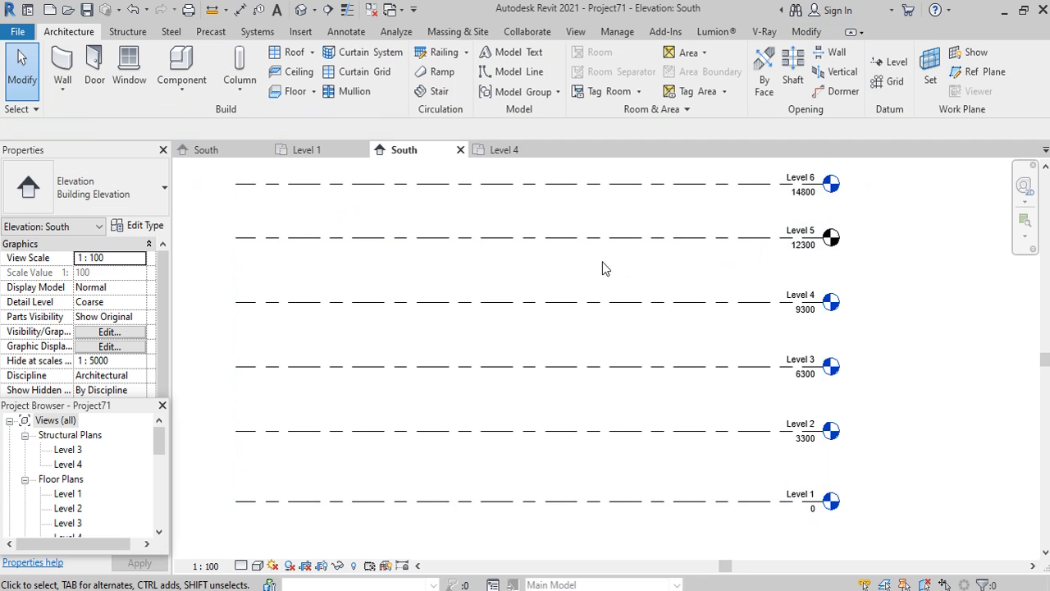
Review the structural, floor and ceiling plan lists to check which views exist for Level 6.
click(162, 447)
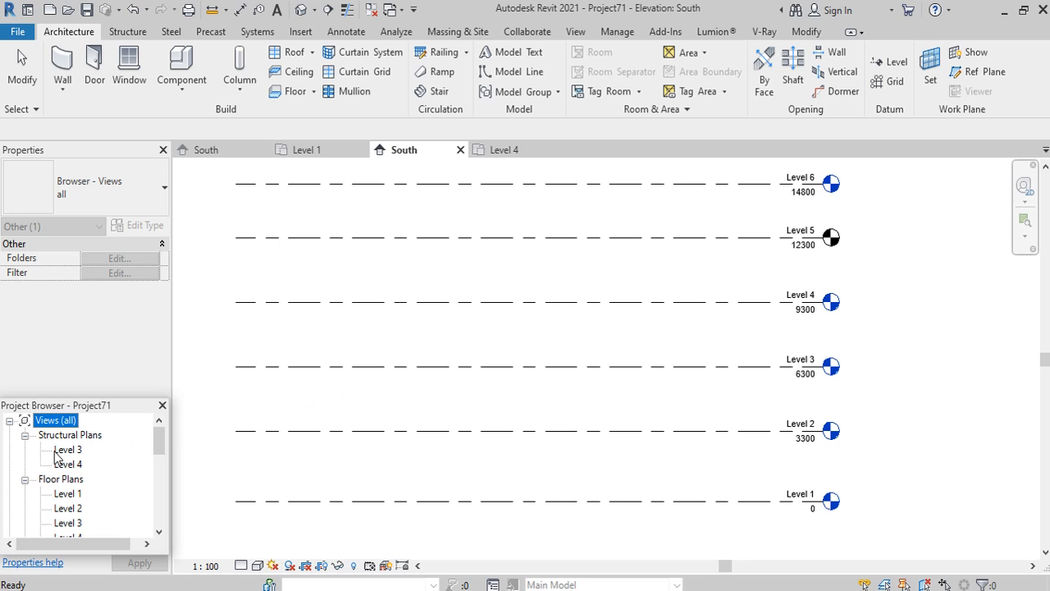
scroll(78, 461, down, 1)
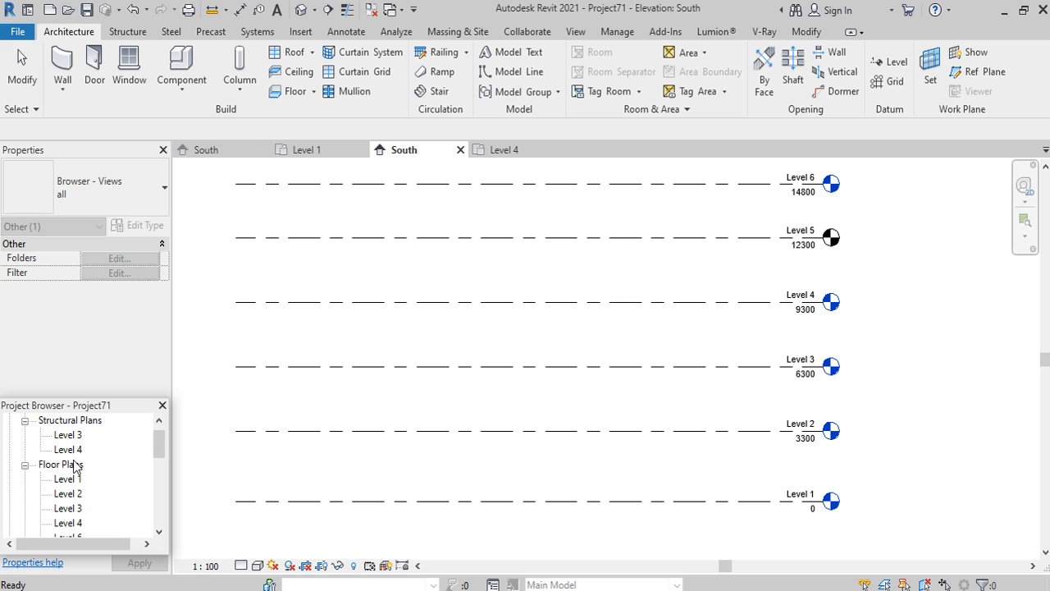
scroll(78, 465, down, 1)
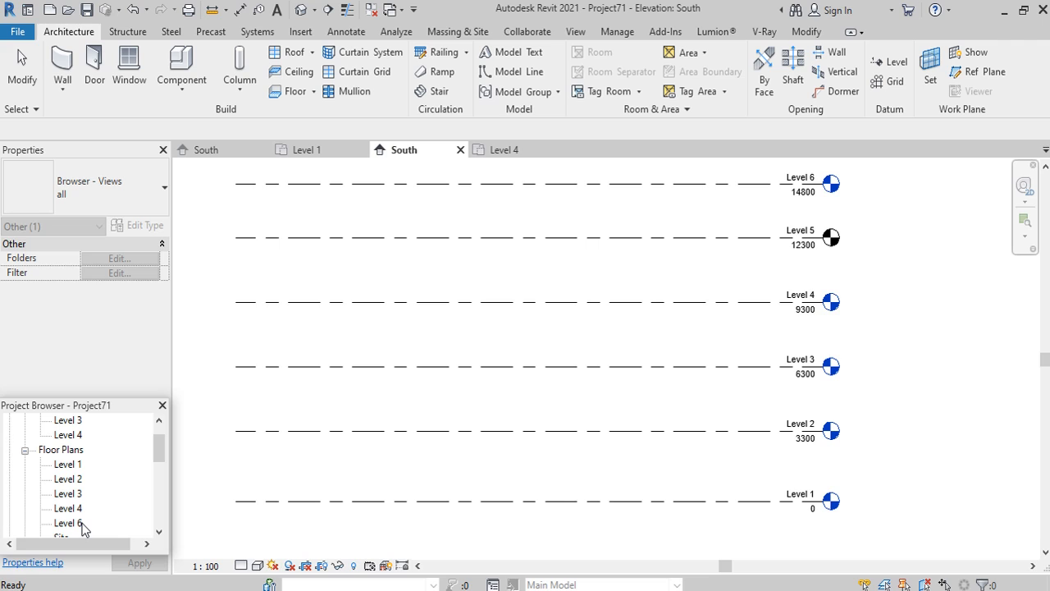
scroll(82, 512, down, 3)
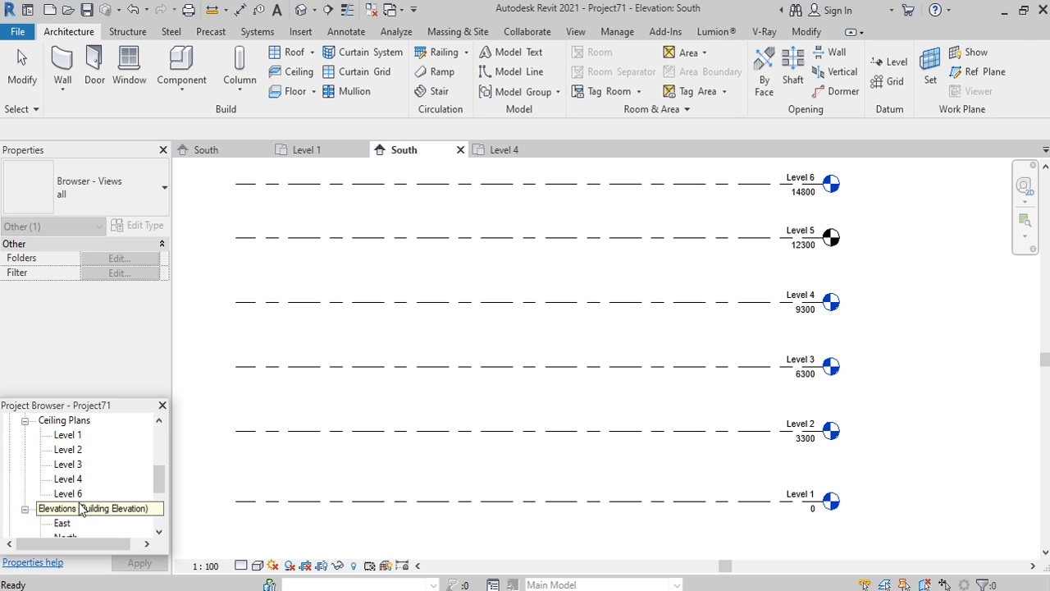
scroll(80, 504, up, 2)
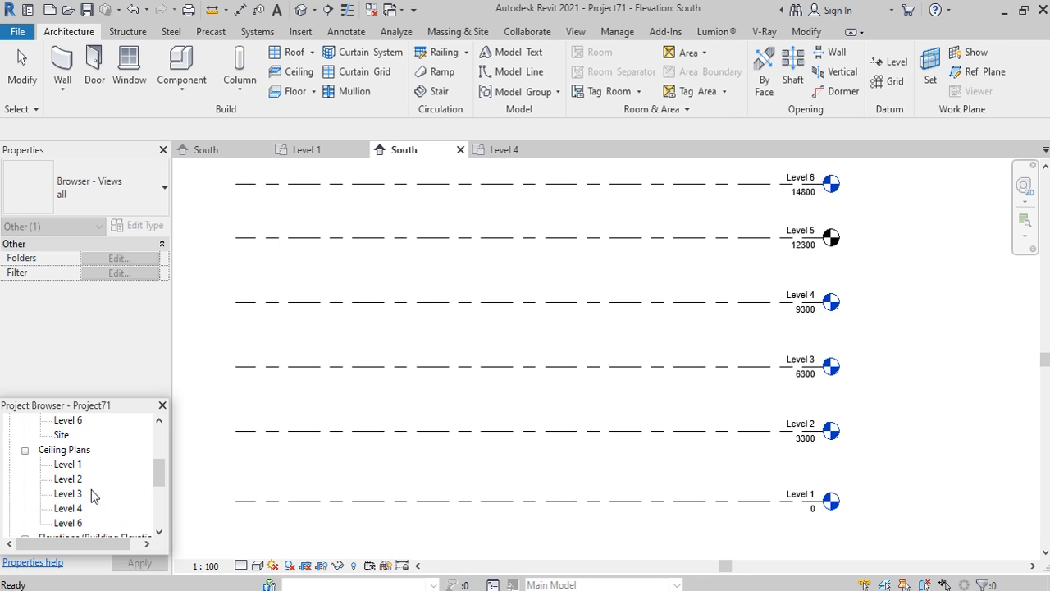
scroll(89, 495, down, 1)
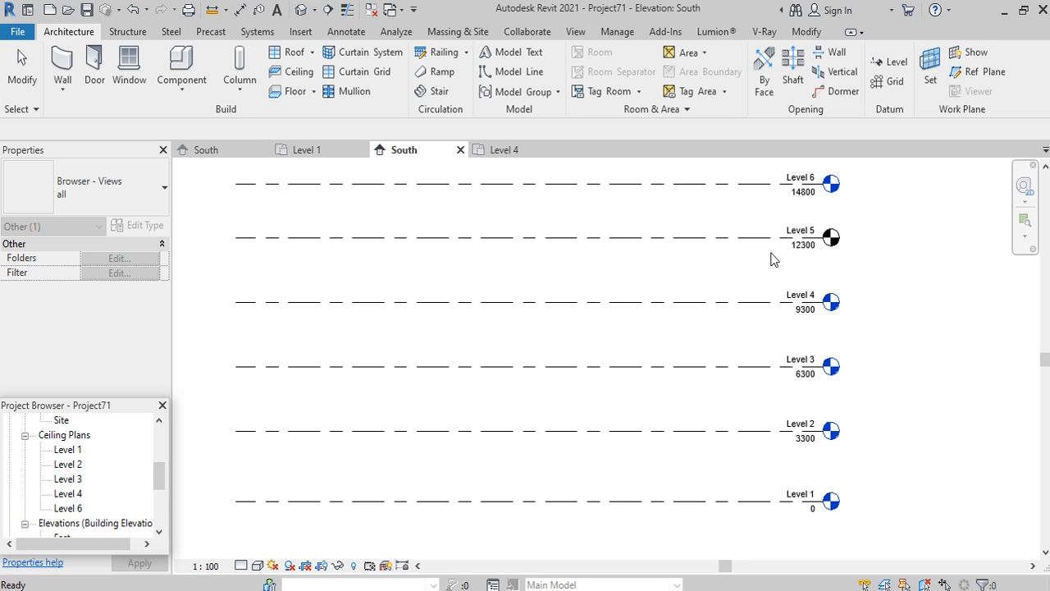
scroll(104, 483, up, 4)
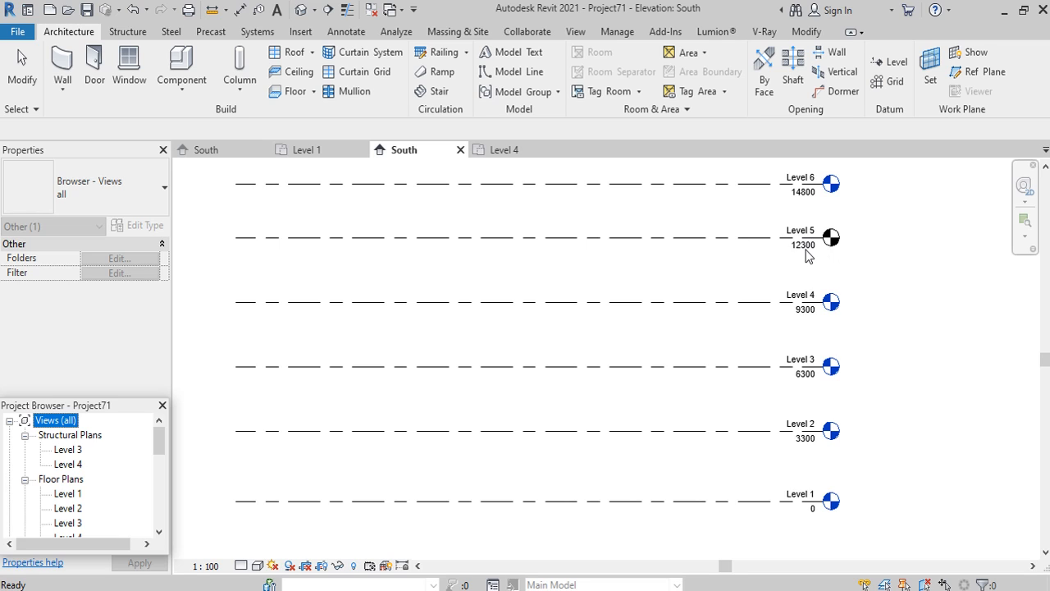
Create a floor plan view for Level 5, and return to the South elevation.
click(575, 31)
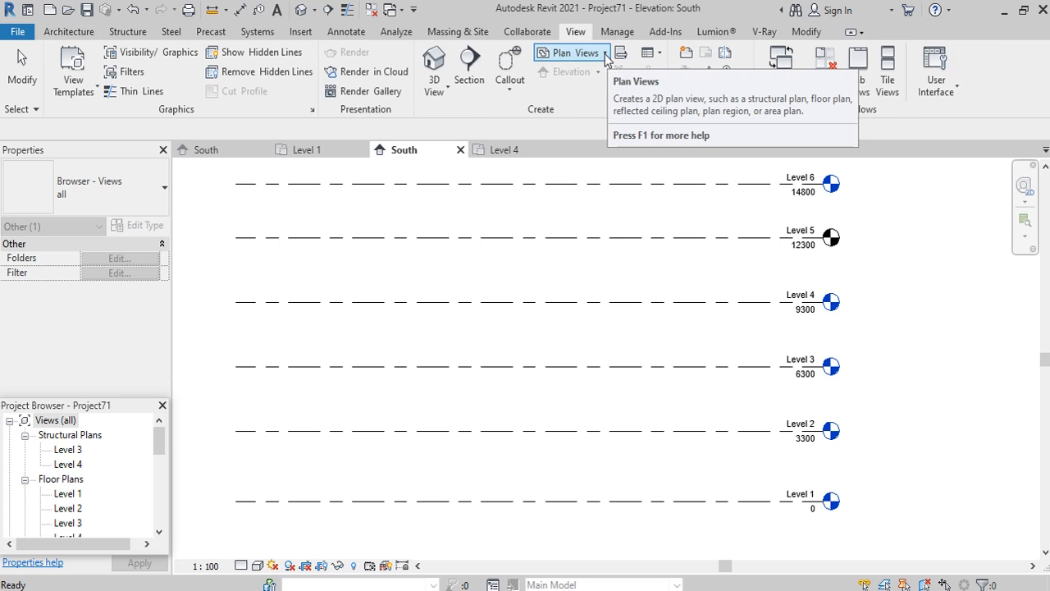
click(605, 54)
click(588, 77)
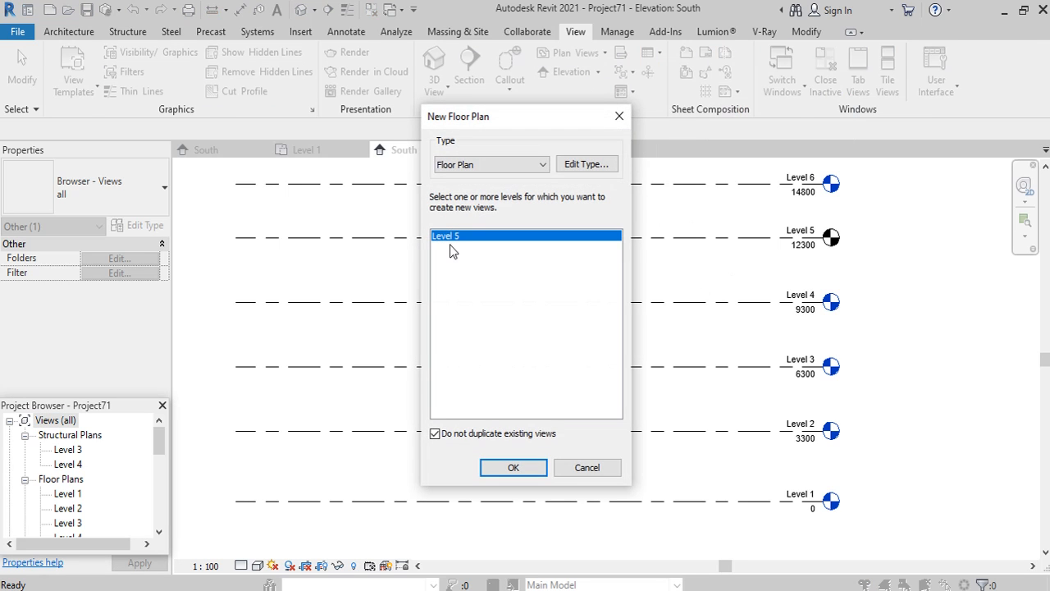
click(512, 467)
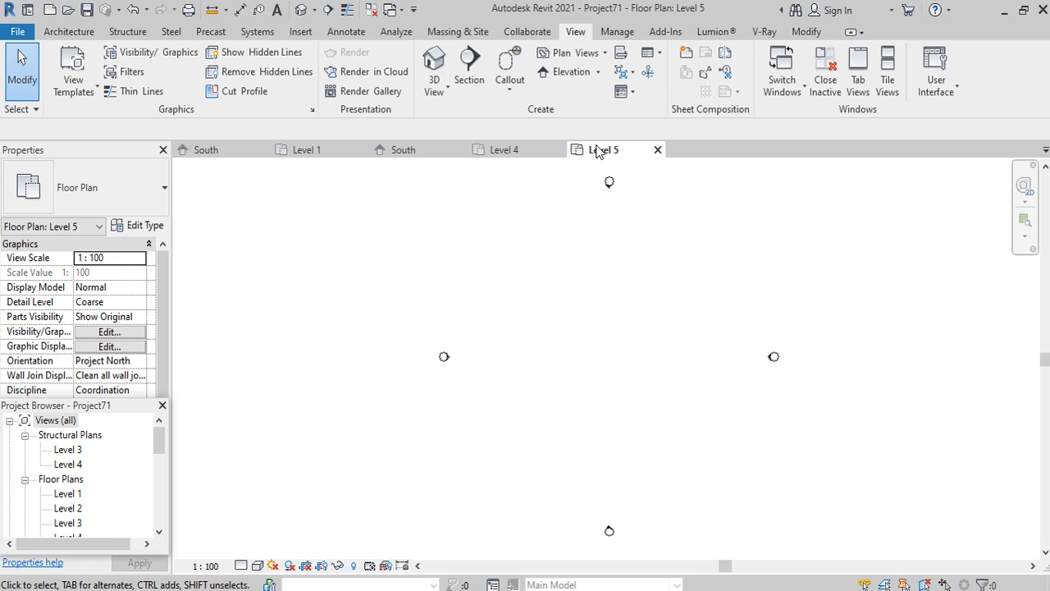
click(402, 150)
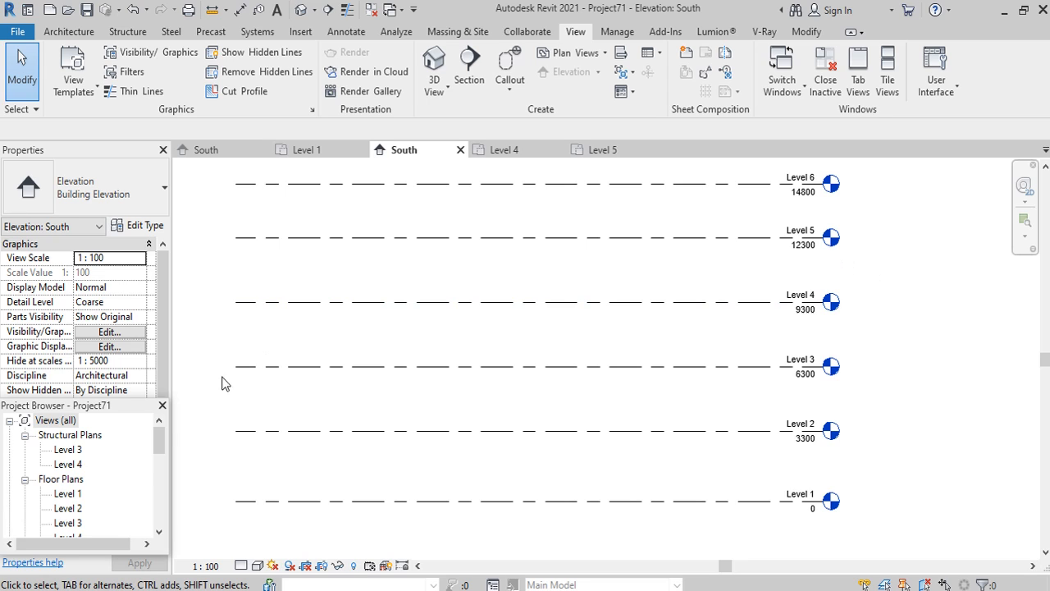
Delete the Level 6 view from the Floor Plans.
click(159, 439)
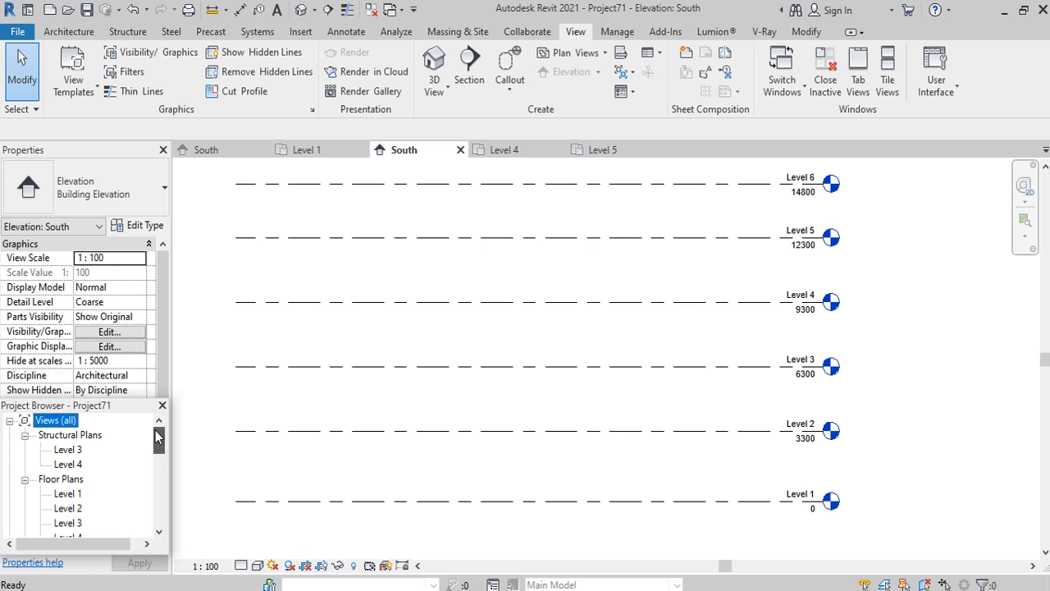
drag(155, 439, 153, 446)
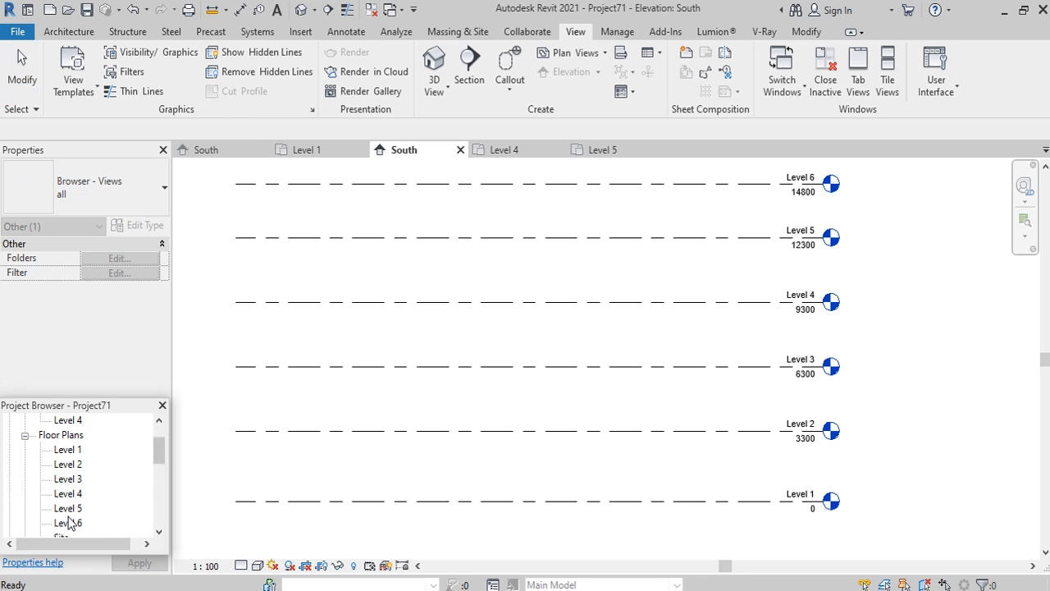
drag(156, 456, 156, 471)
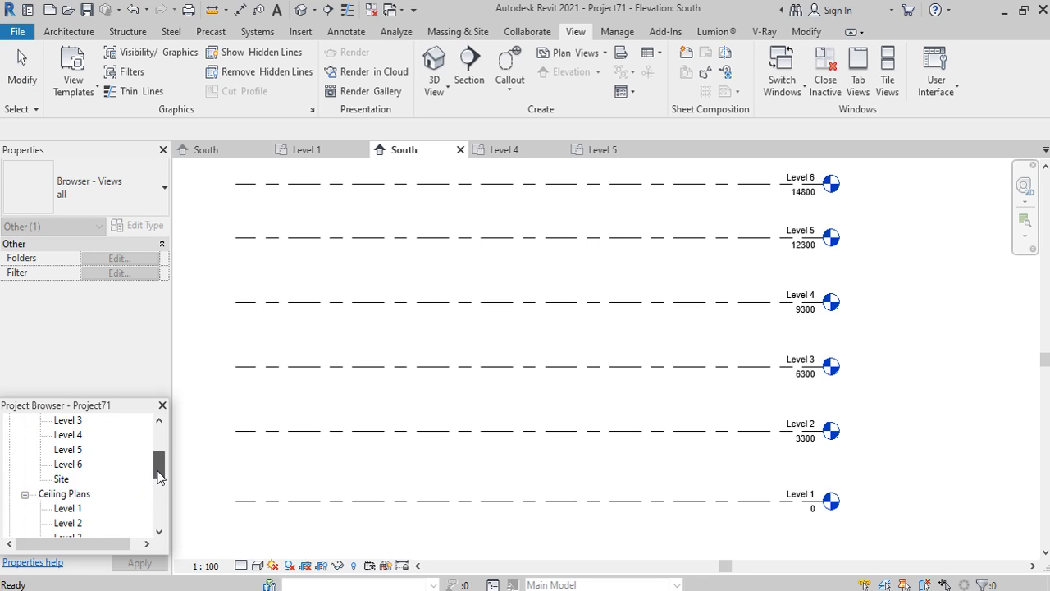
drag(156, 472, 156, 479)
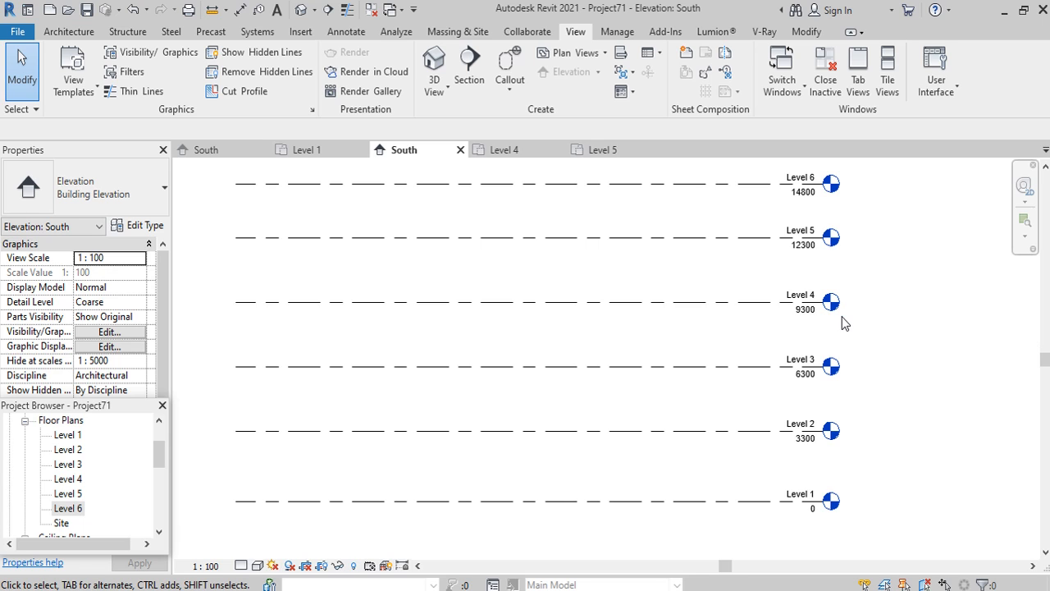
click(68, 509)
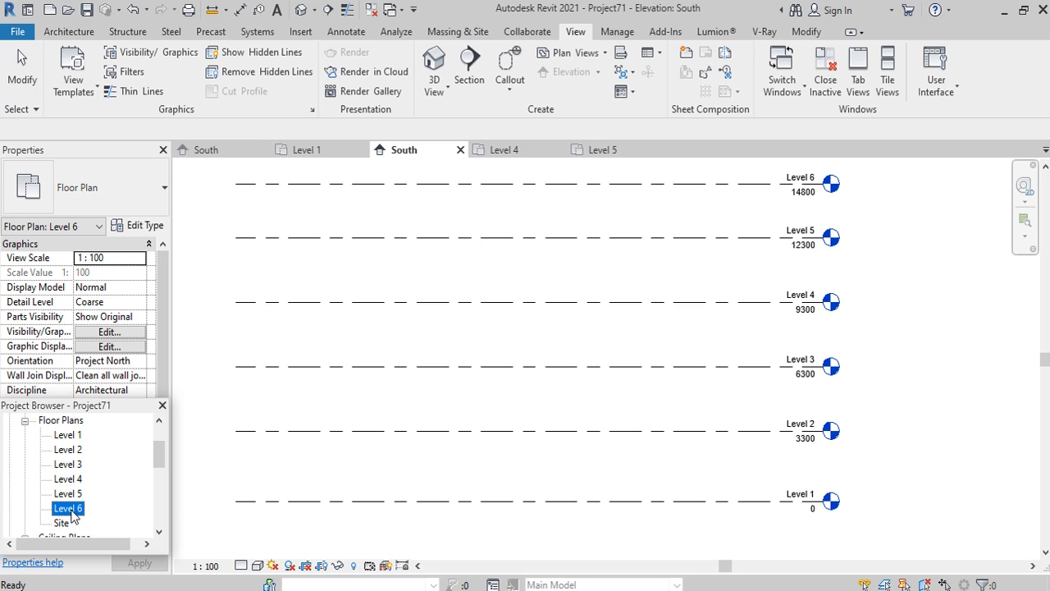
right_click(72, 516)
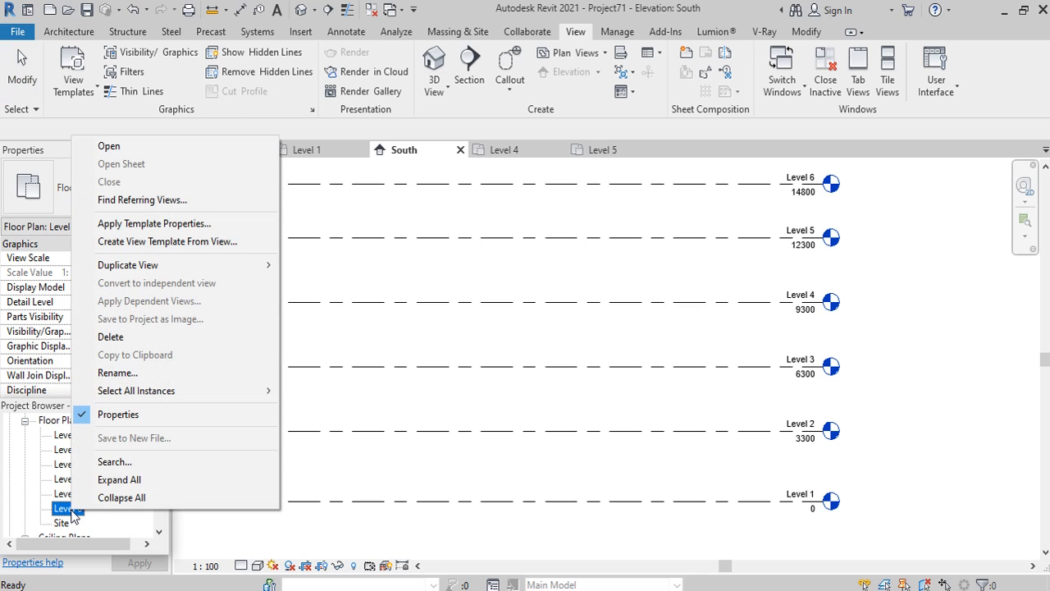
click(120, 338)
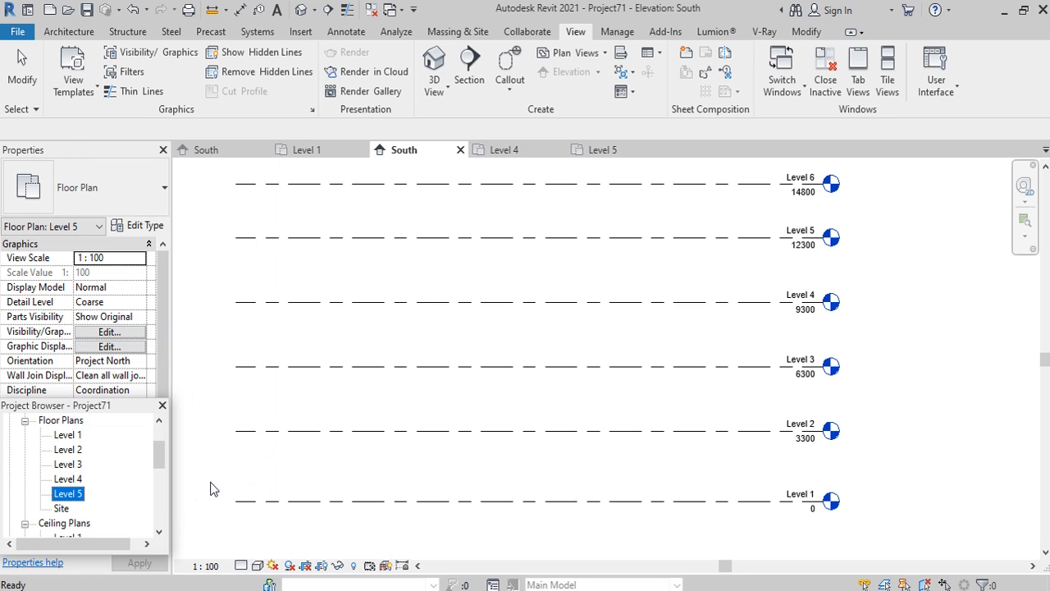
Delete the Level 6 view from the Ceiling Plans.
mouse_move(160, 462)
mouse_down()
mouse_move(162, 448)
mouse_move(162, 480)
mouse_up()
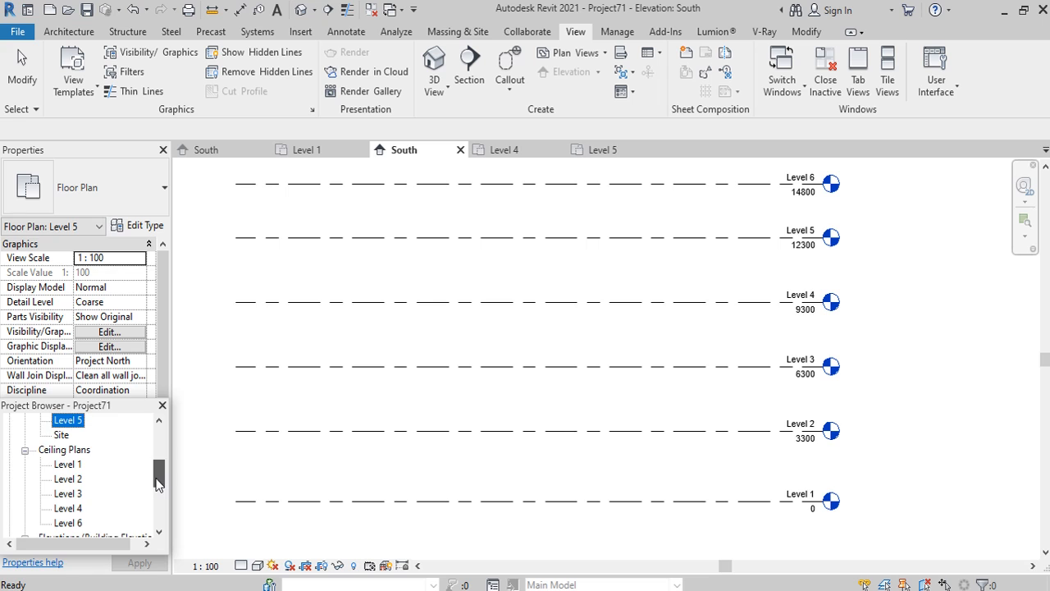
click(72, 525)
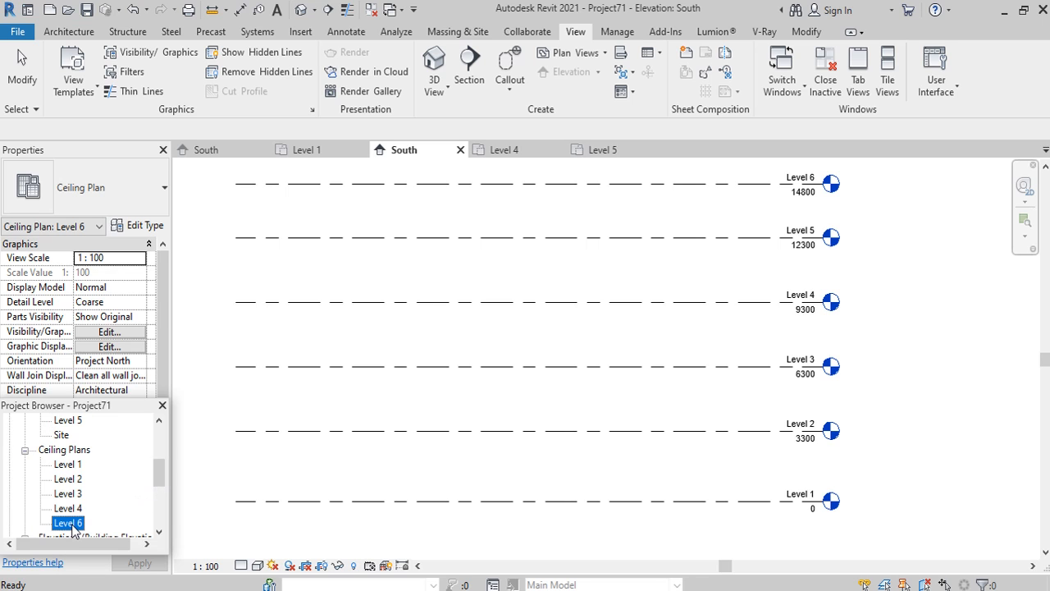
right_click(72, 529)
click(121, 355)
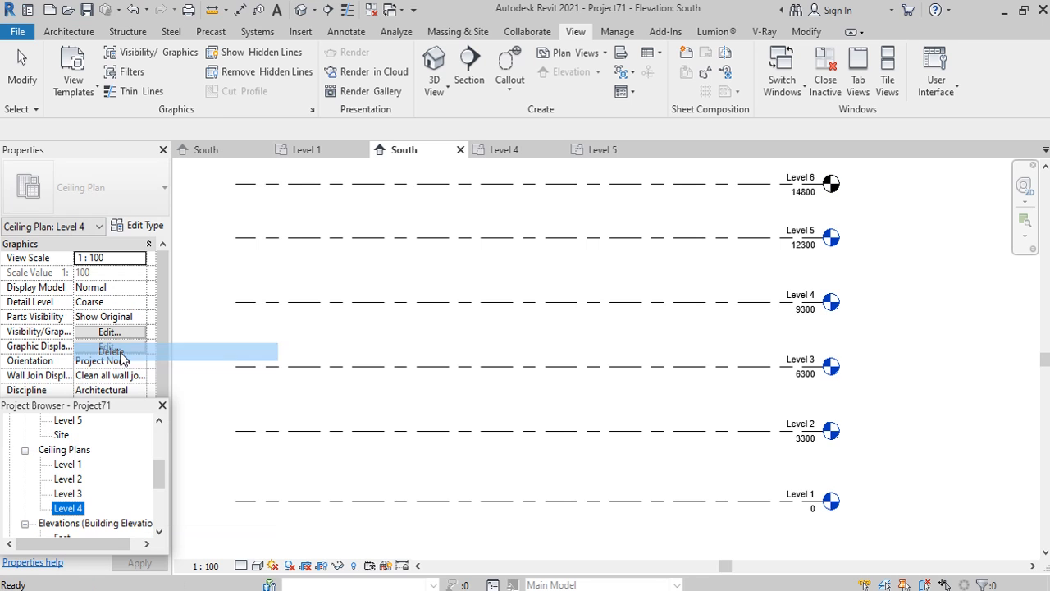
Create a floor plan view for Level 6, and return to the South elevation.
scroll(788, 320, down, 1)
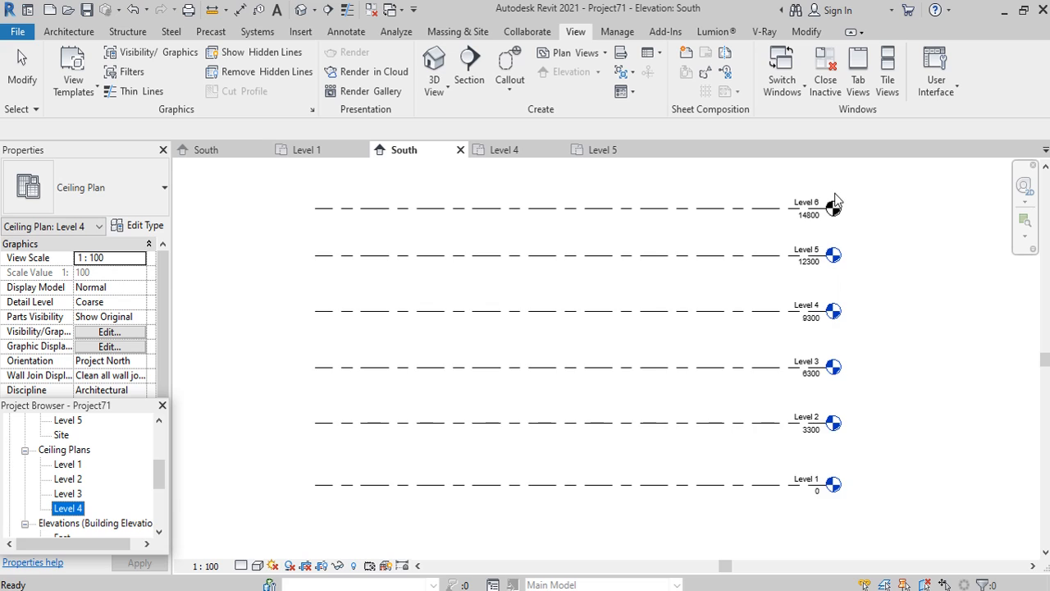
scroll(837, 205, up, 2)
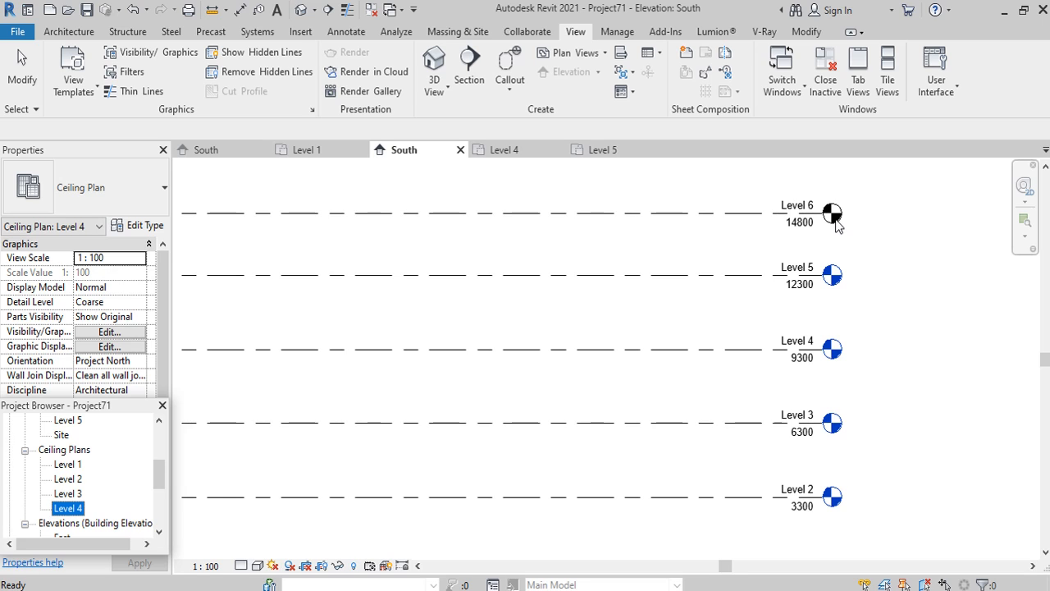
click(605, 53)
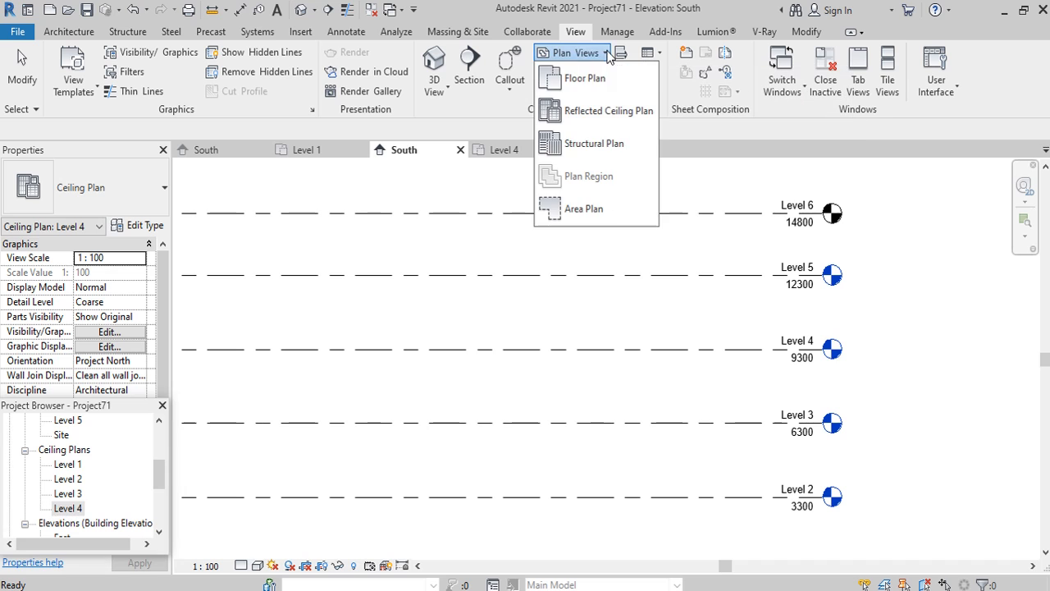
click(585, 80)
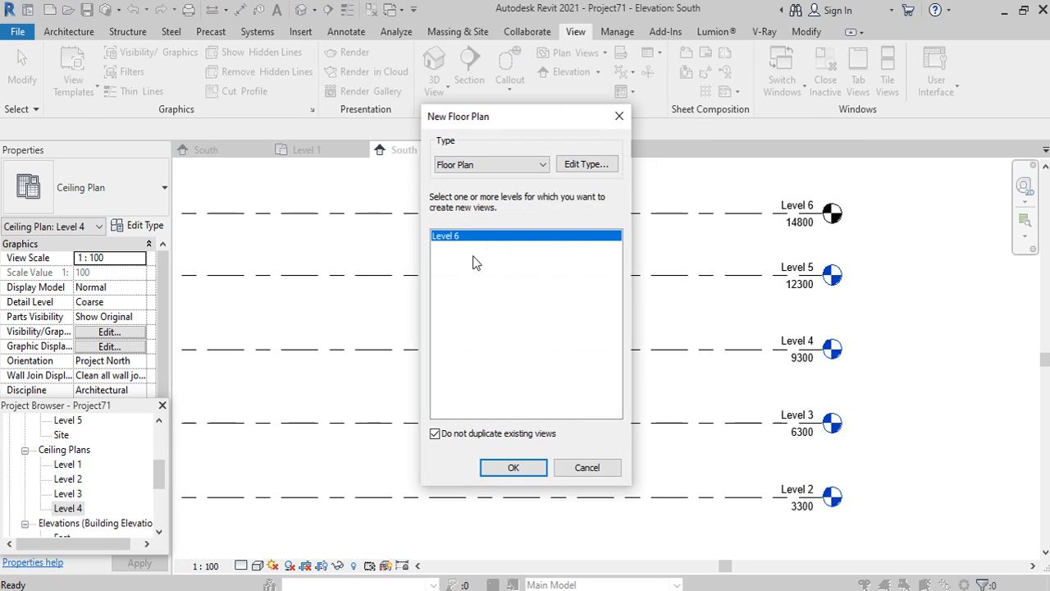
click(517, 469)
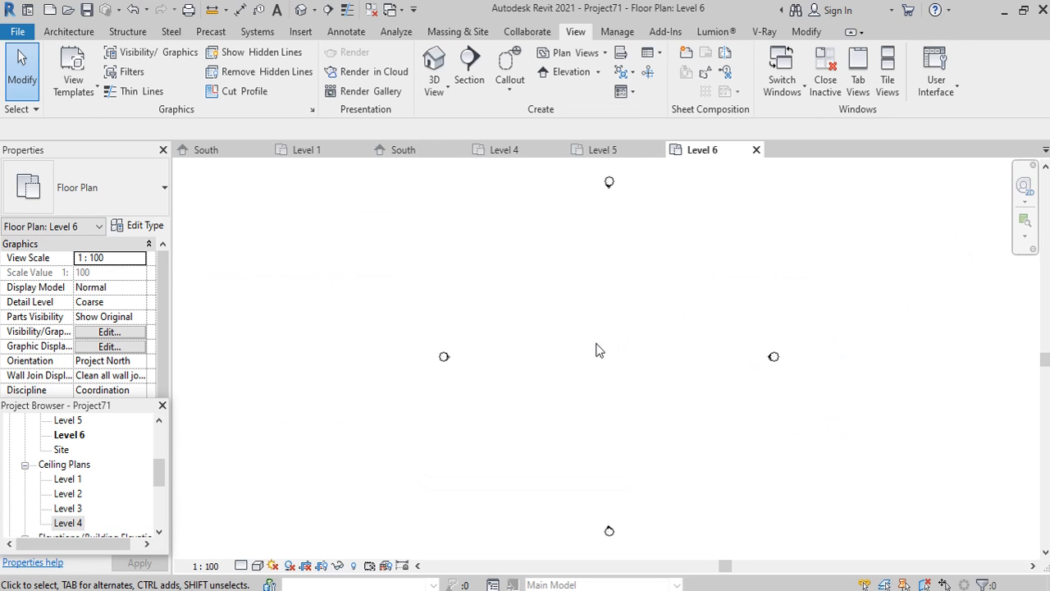
click(407, 151)
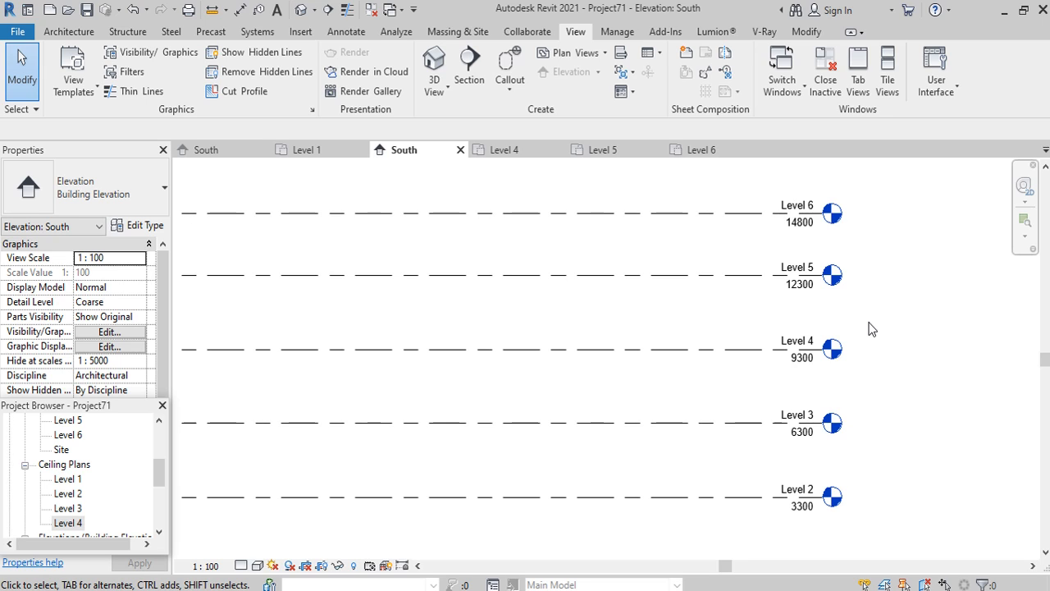
Switch to the South elevation of the MY TEMPLATE 1 house project and save that project.
click(204, 151)
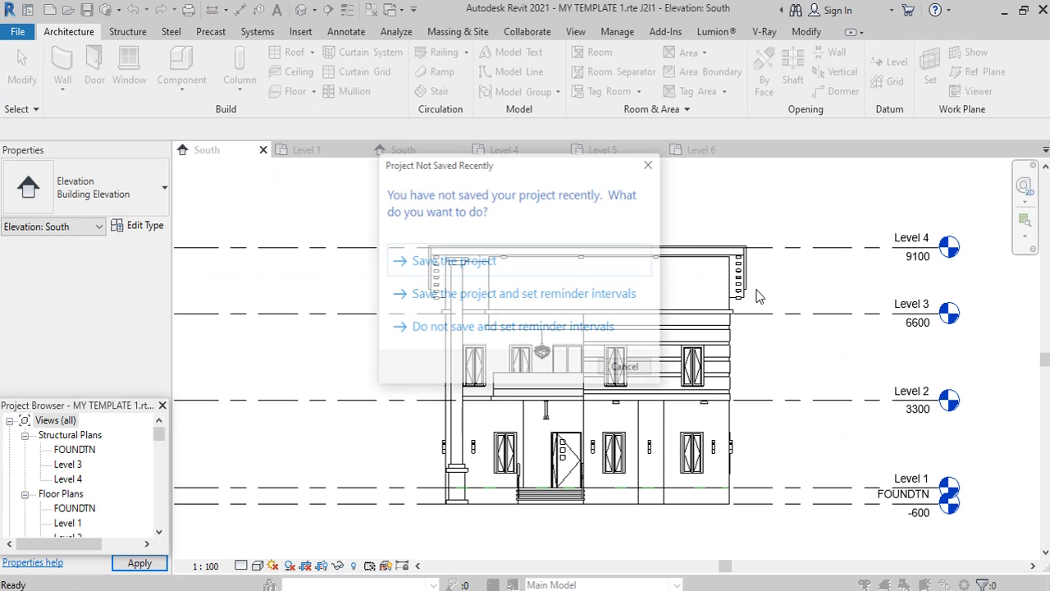
click(440, 261)
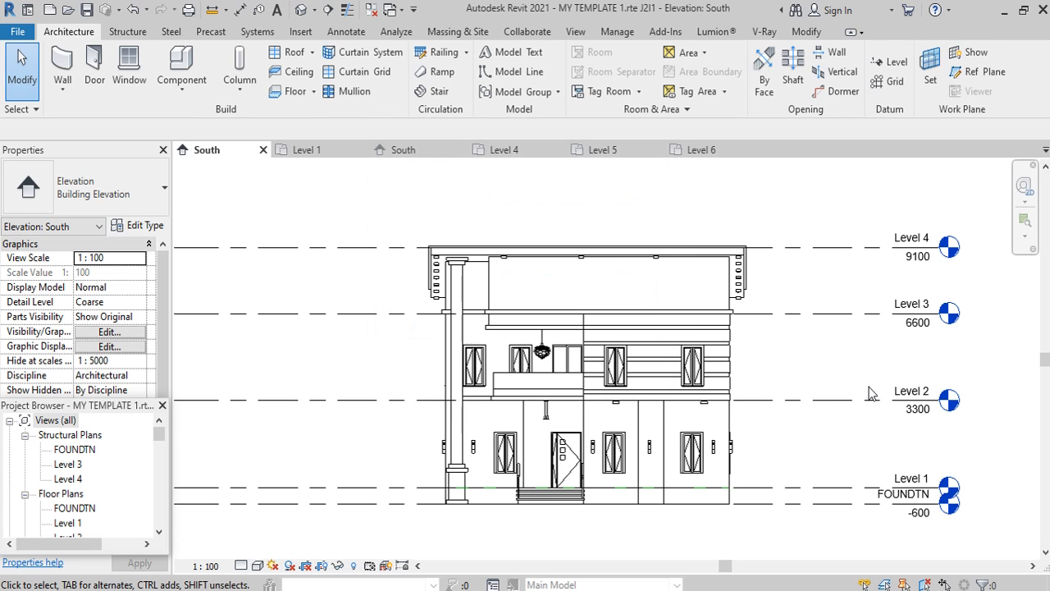
scroll(737, 394, down, 1)
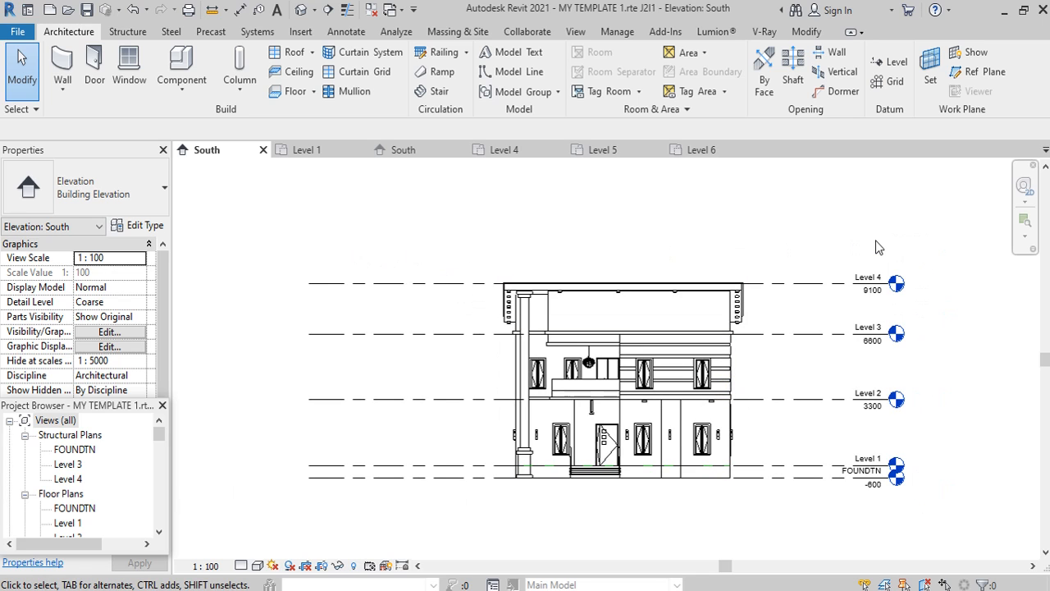
Draw a new level about 2600 mm above Level 4, aligned with the existing levels, without making a plan view.
click(891, 62)
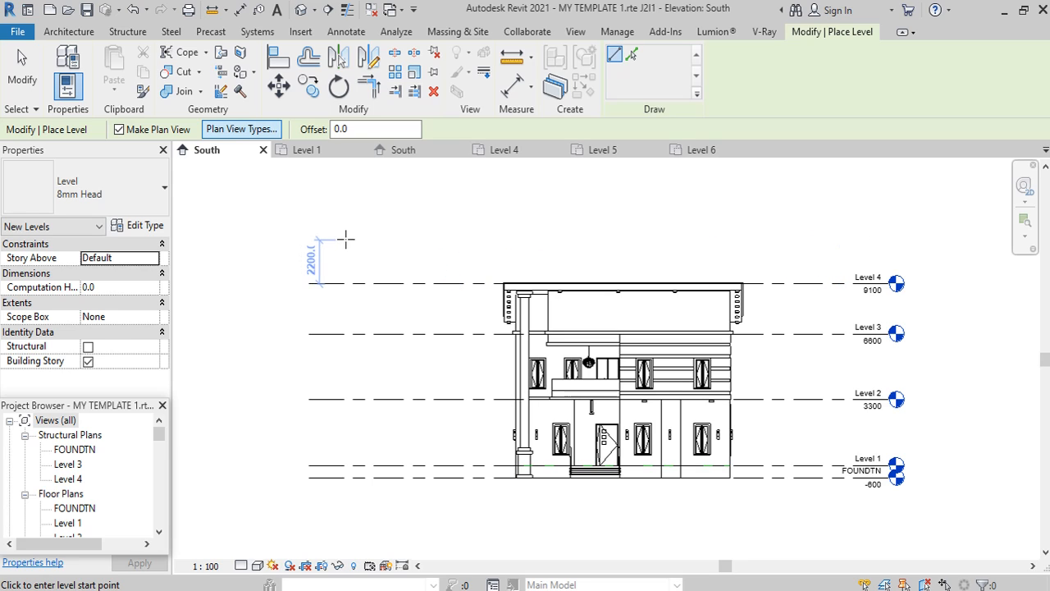
click(119, 131)
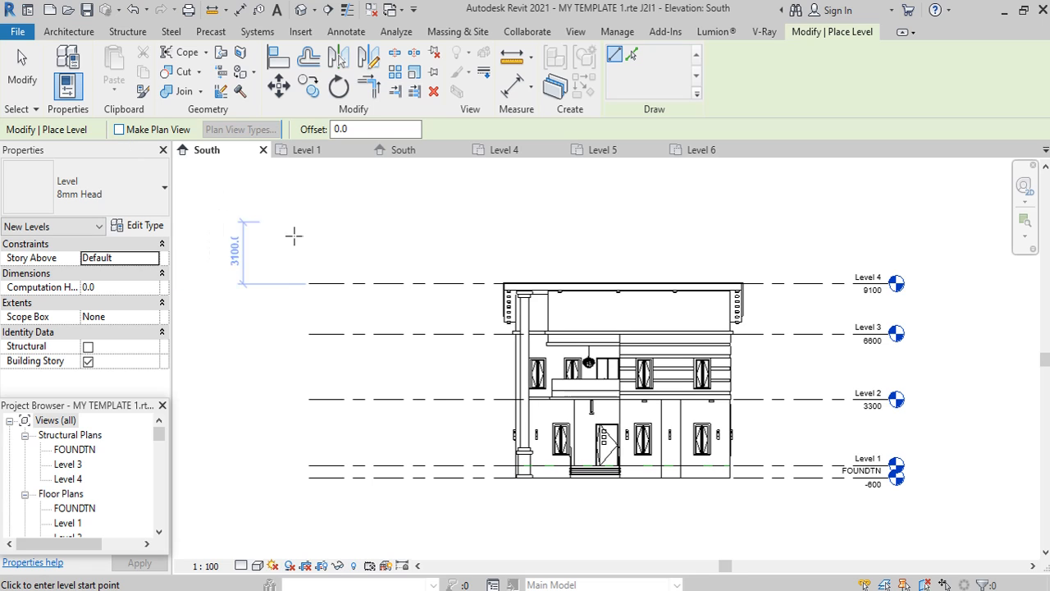
click(307, 231)
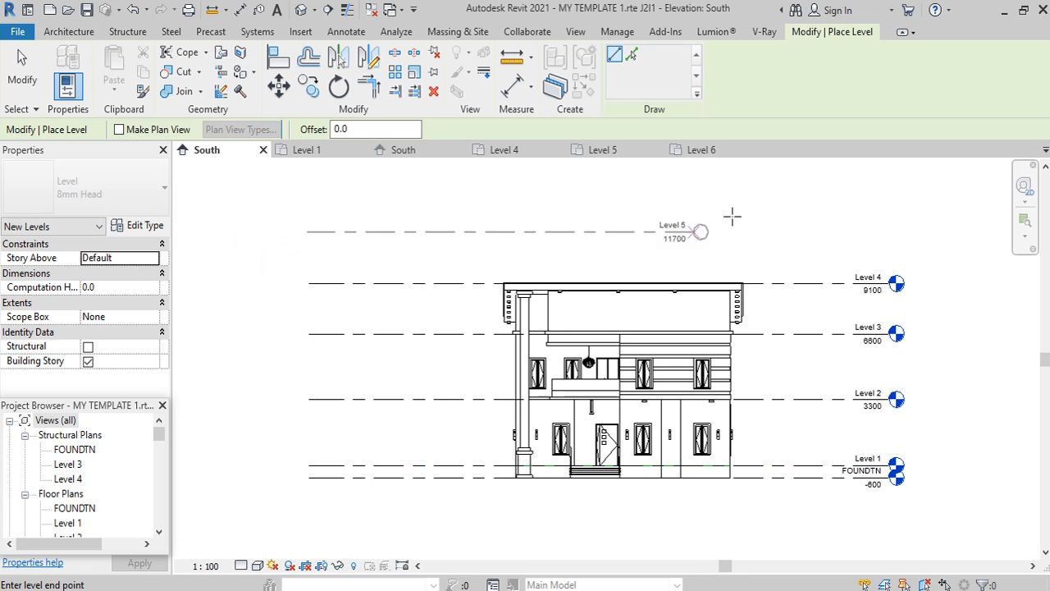
click(895, 231)
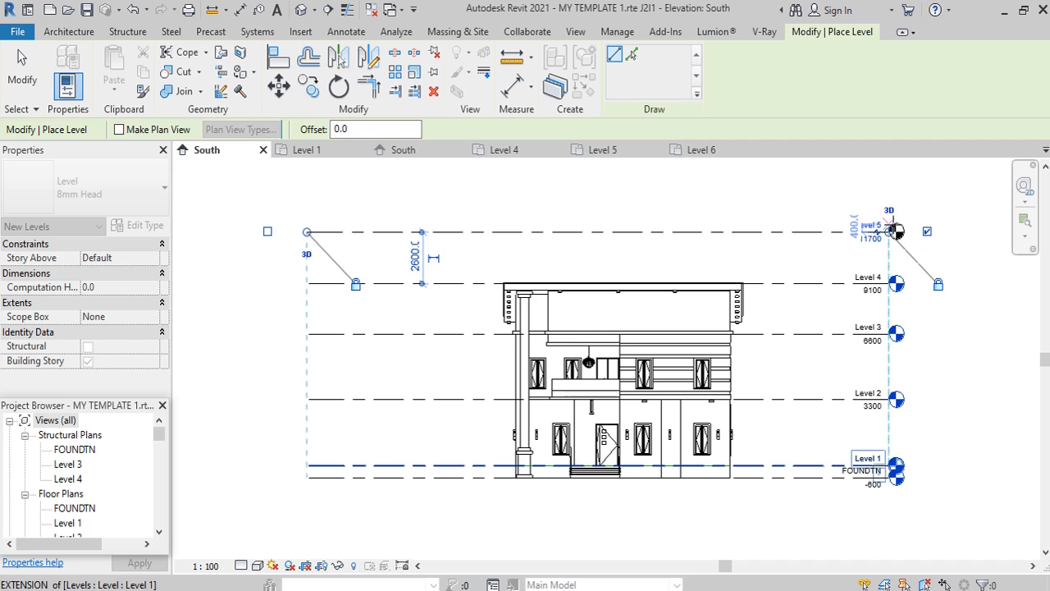
key(Escape)
key(Escape)
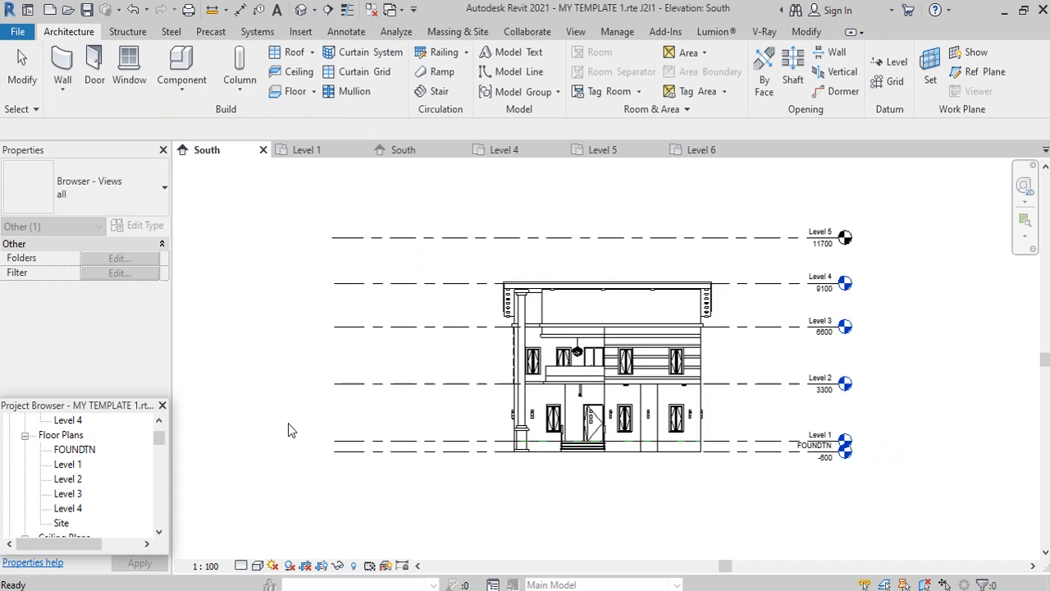
In the Level 1 floor plan, draw a rectangle of architectural walls about 750 mm wide outside the Sitting Room corner, constrained up to Level 5.
click(67, 465)
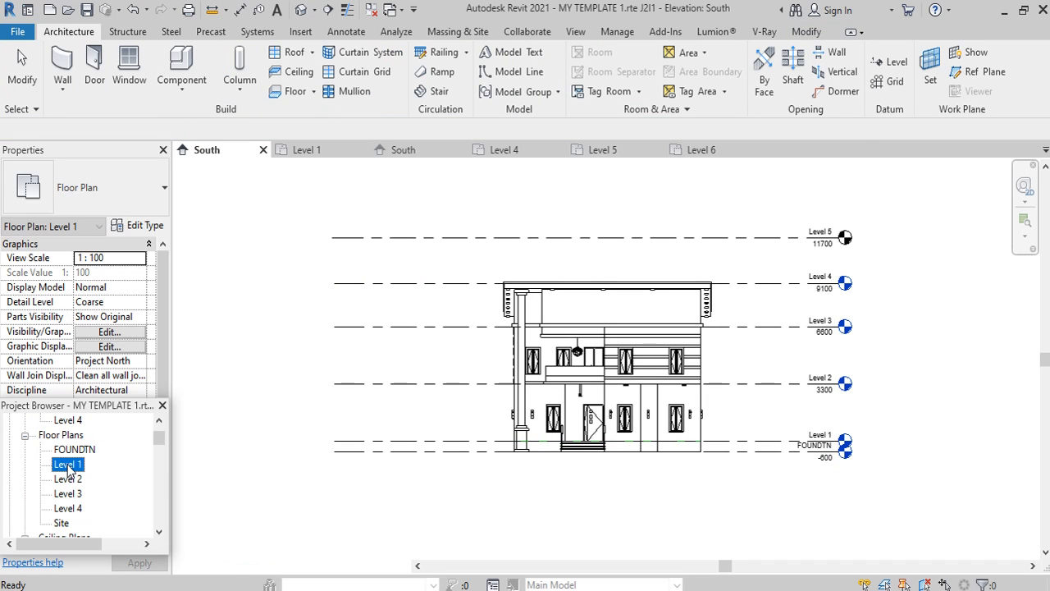
double_click(69, 465)
click(63, 89)
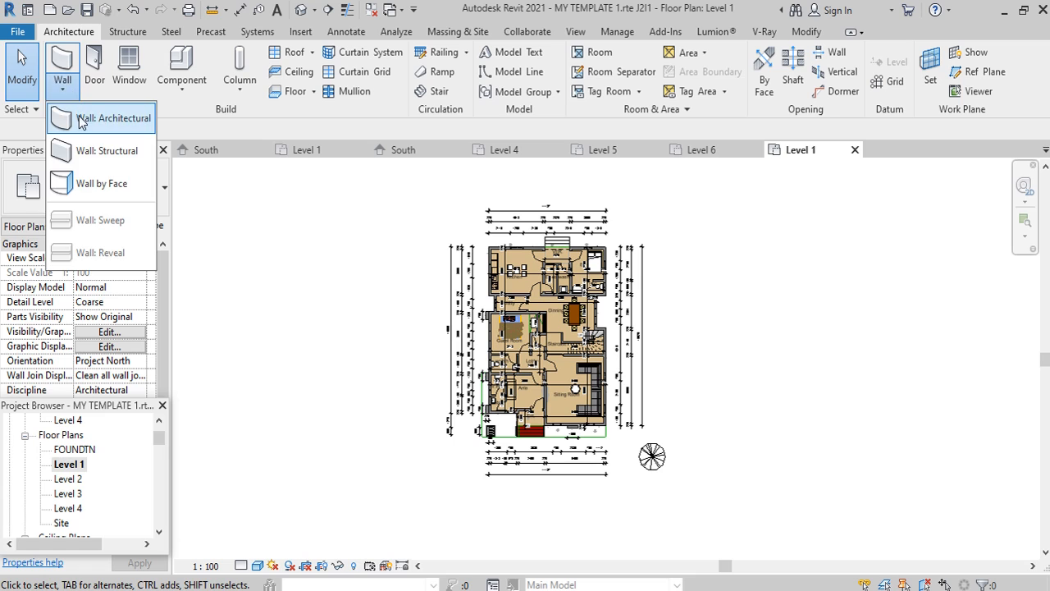
click(79, 122)
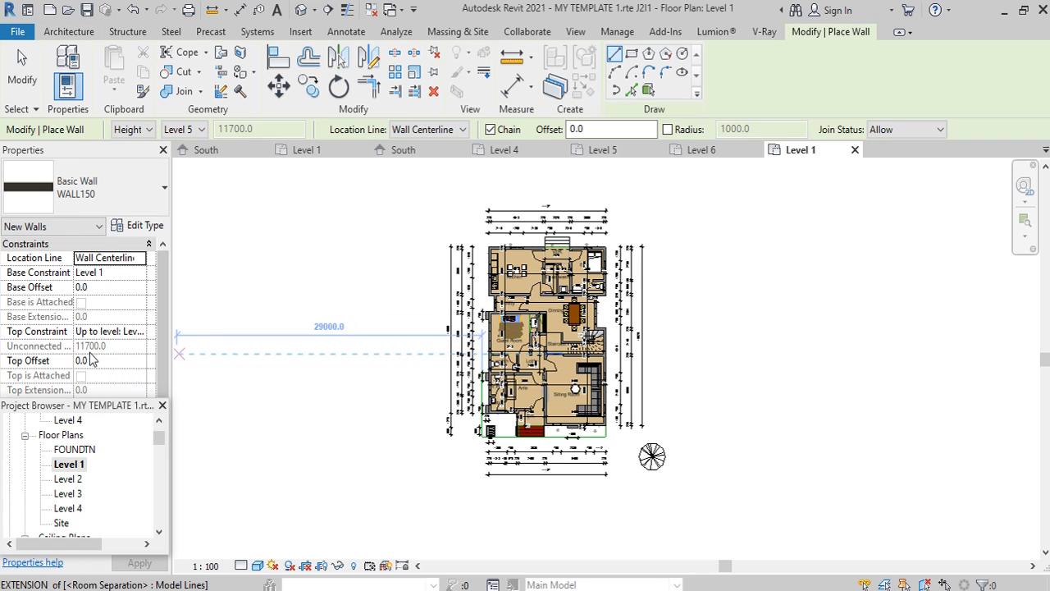
click(140, 332)
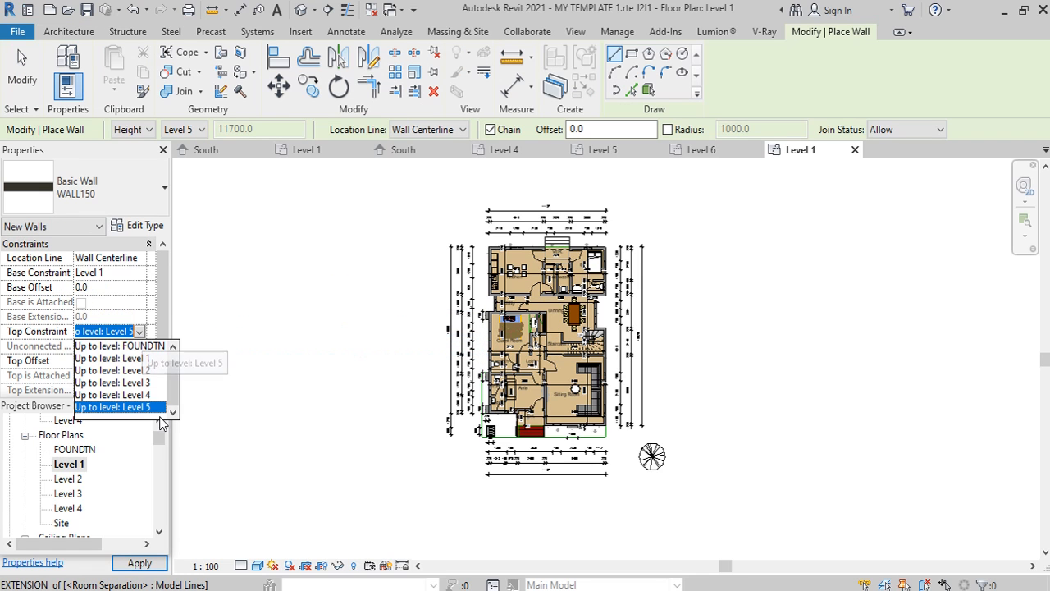
click(130, 408)
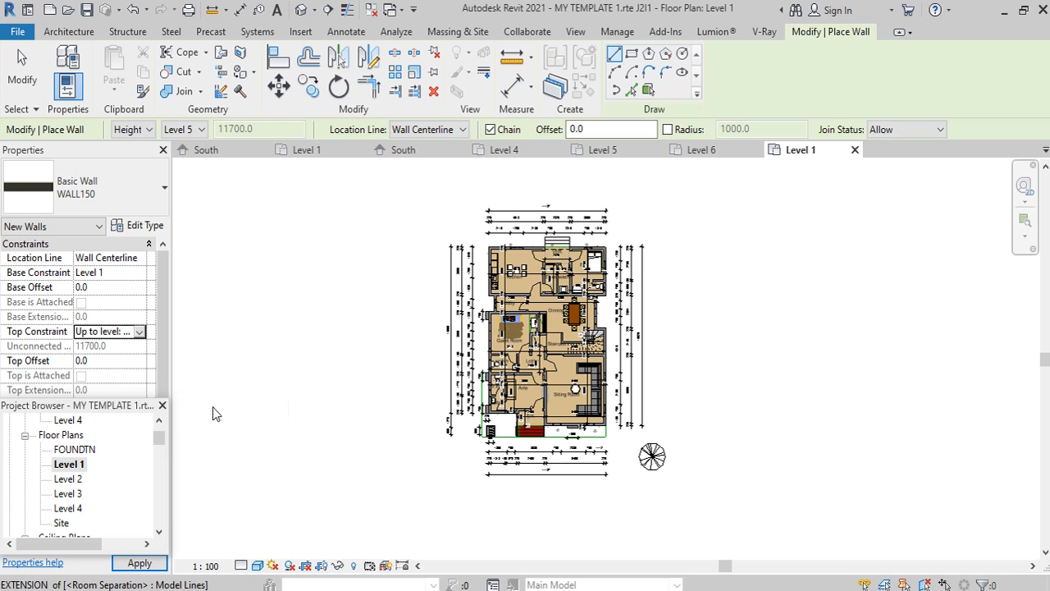
click(632, 53)
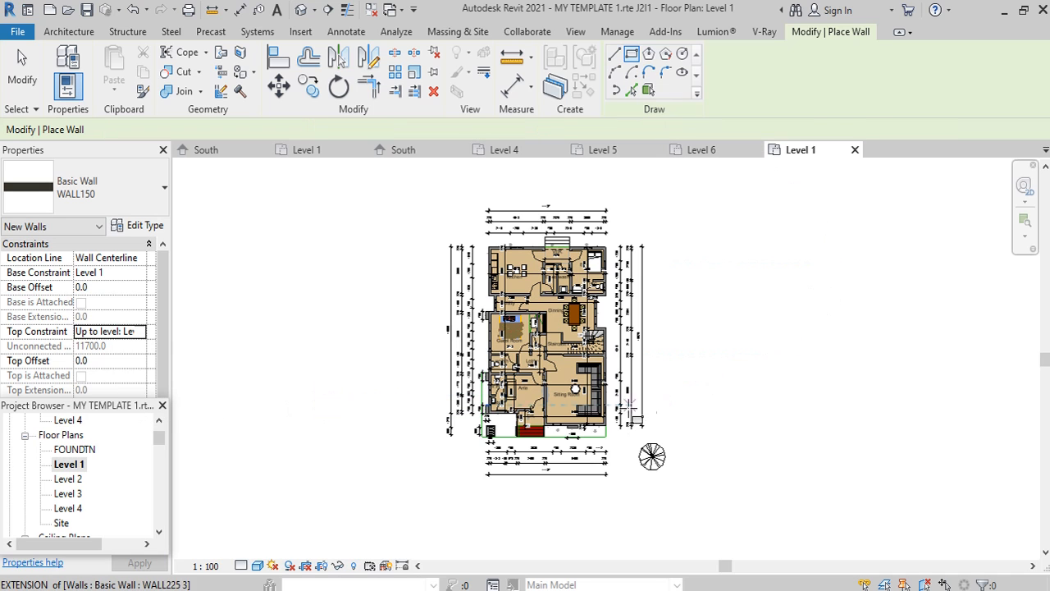
scroll(628, 406, up, 5)
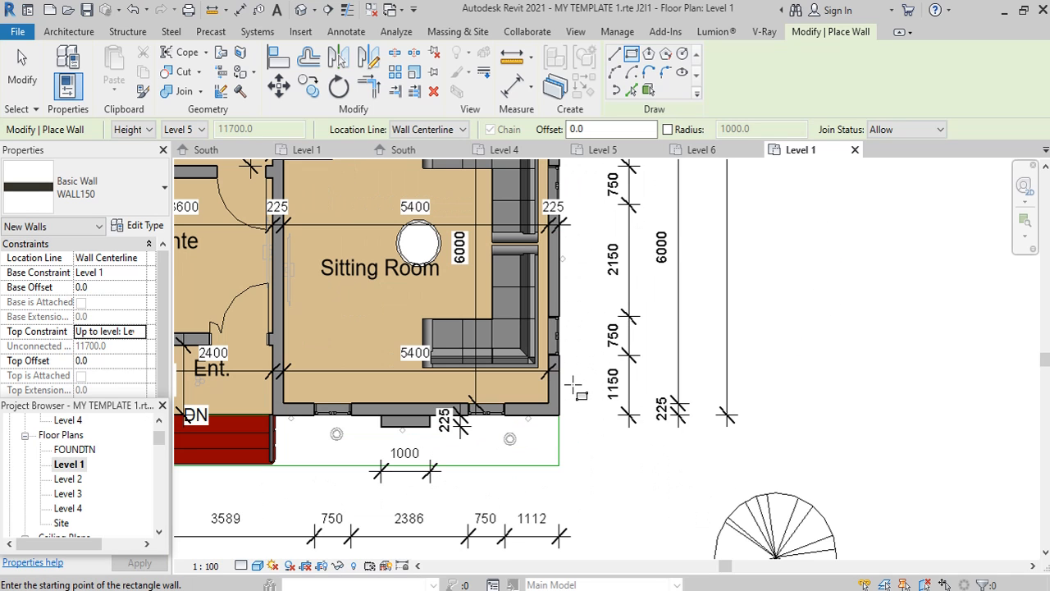
click(575, 384)
click(614, 425)
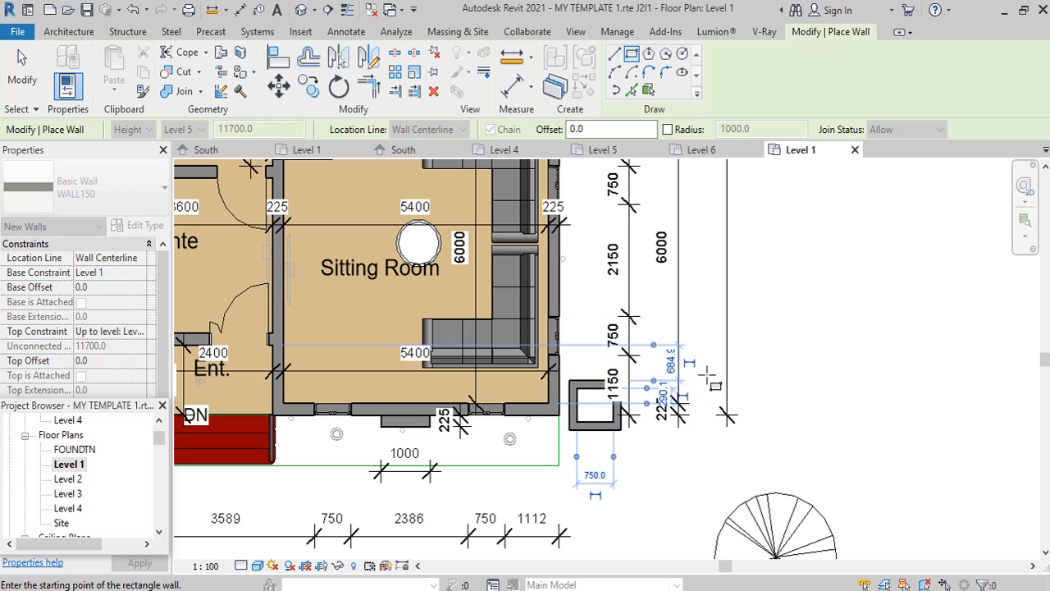
key(Escape)
key(Escape)
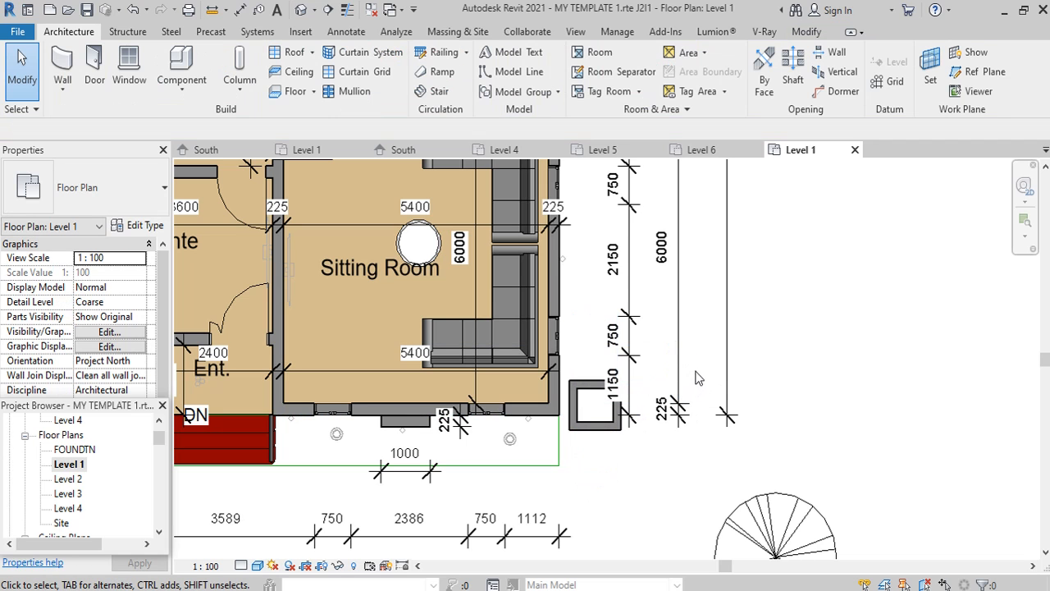
Return to the house's South elevation and hide the level head and label of Level 5.
click(205, 150)
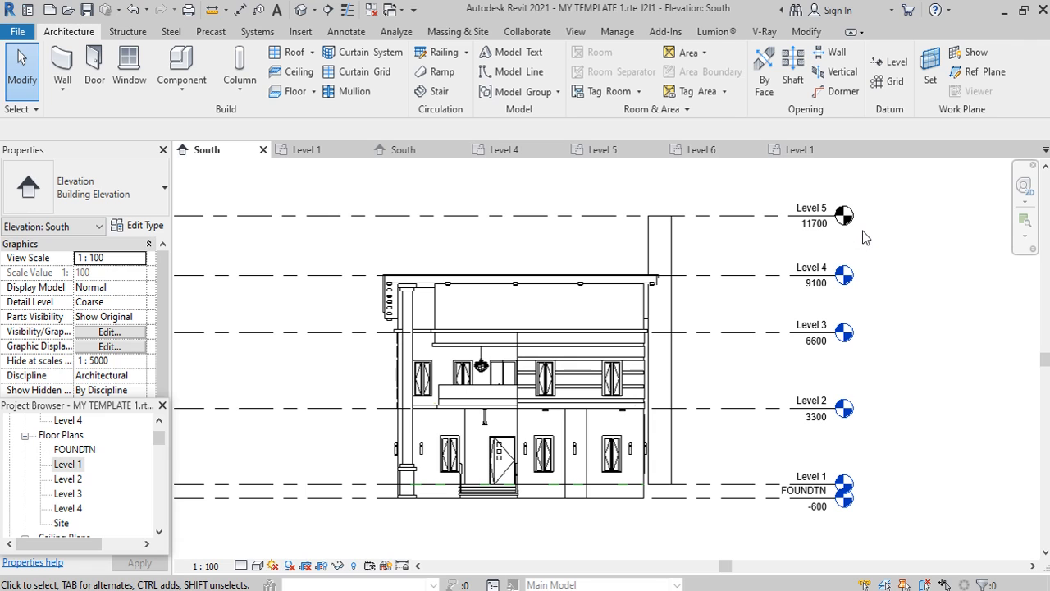
click(755, 217)
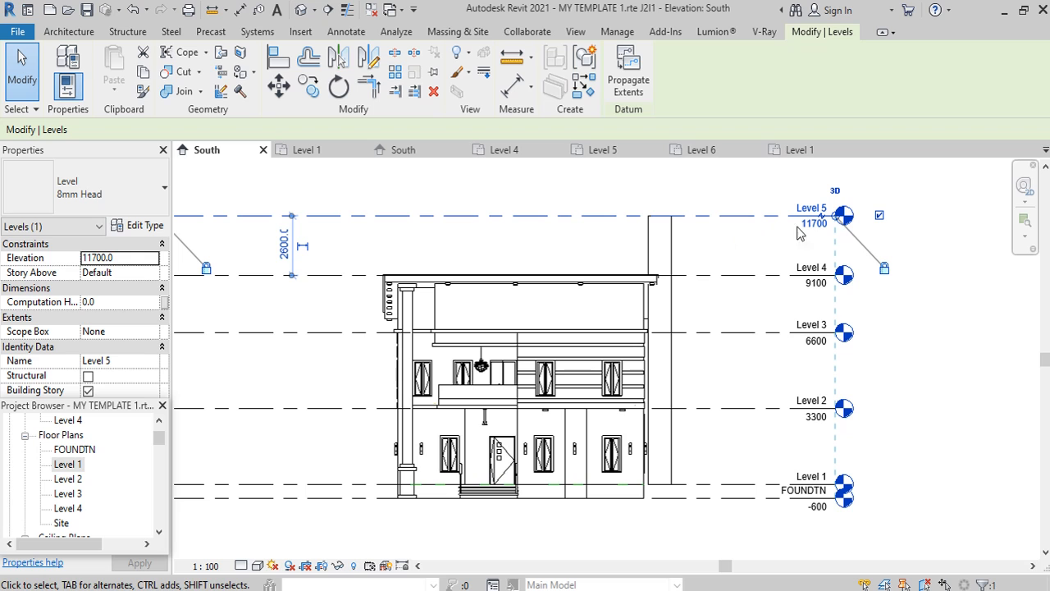
click(880, 218)
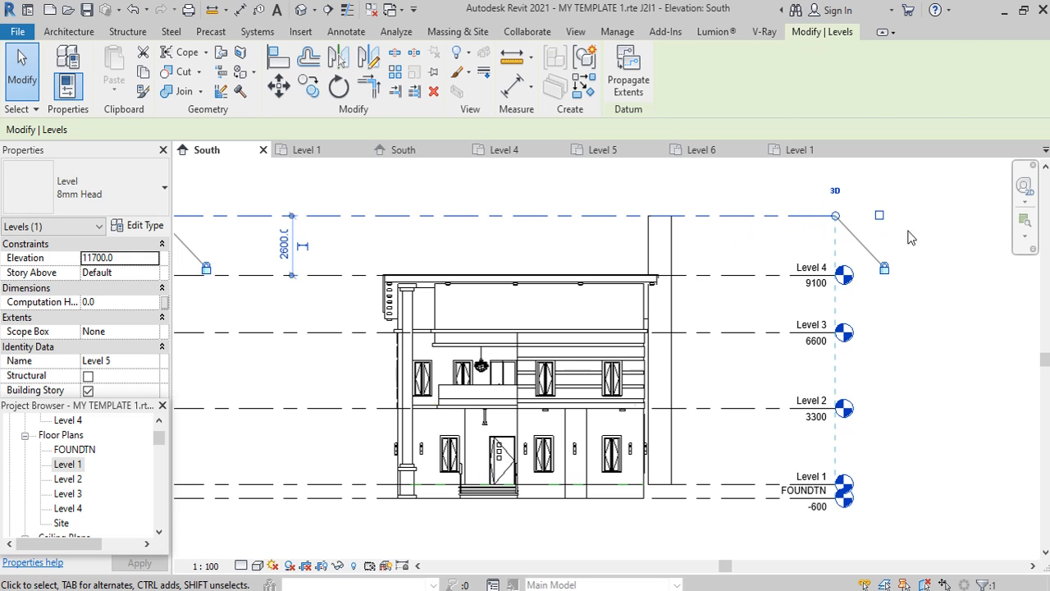
click(364, 197)
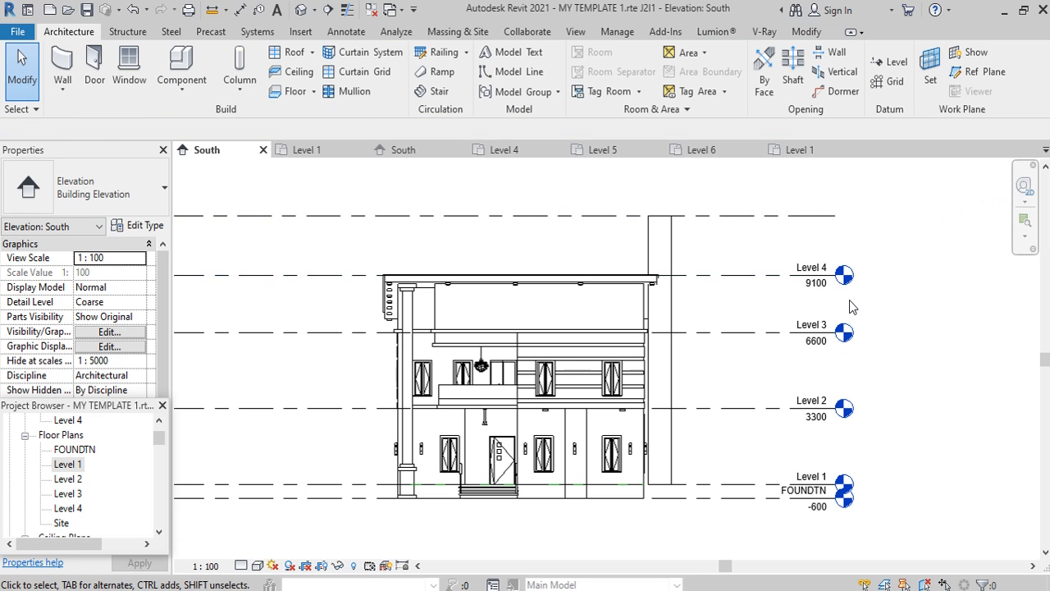
Show the level head and label of Level 5 again.
click(735, 216)
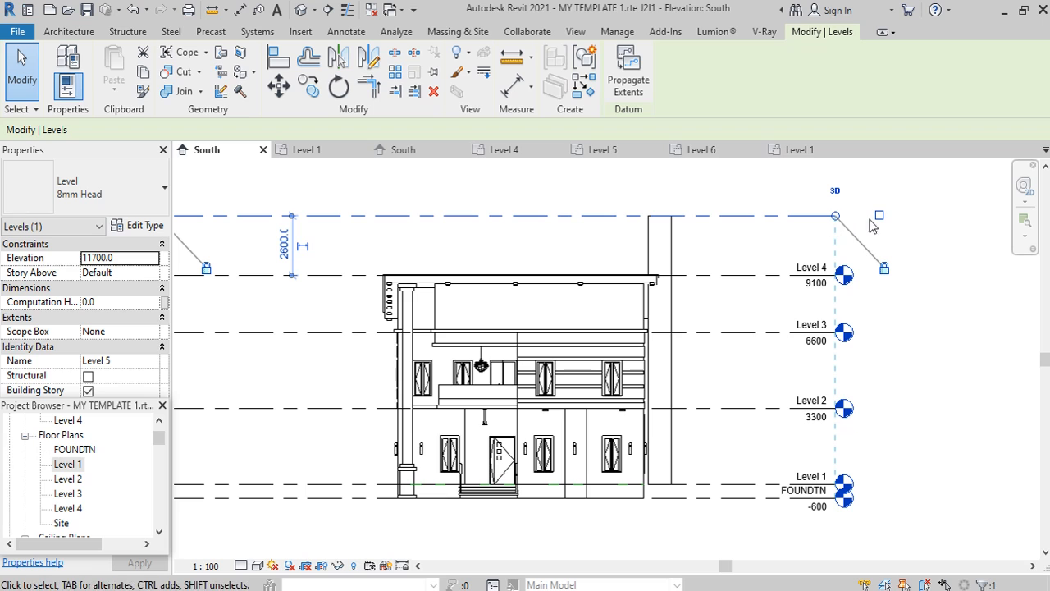
click(879, 215)
click(868, 256)
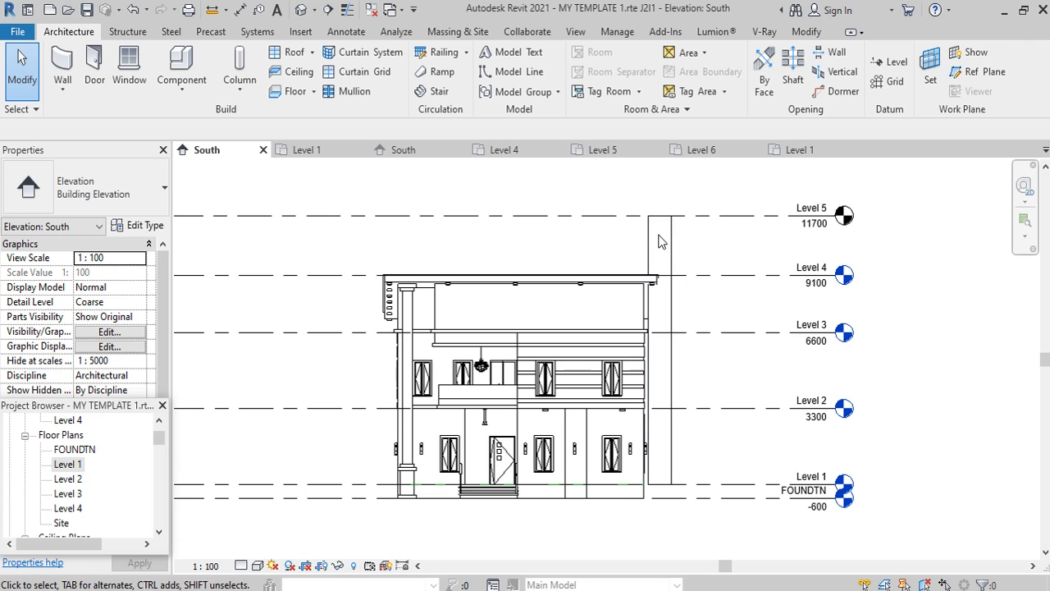
Create a floor plan view for Level 5 in the house project.
click(575, 33)
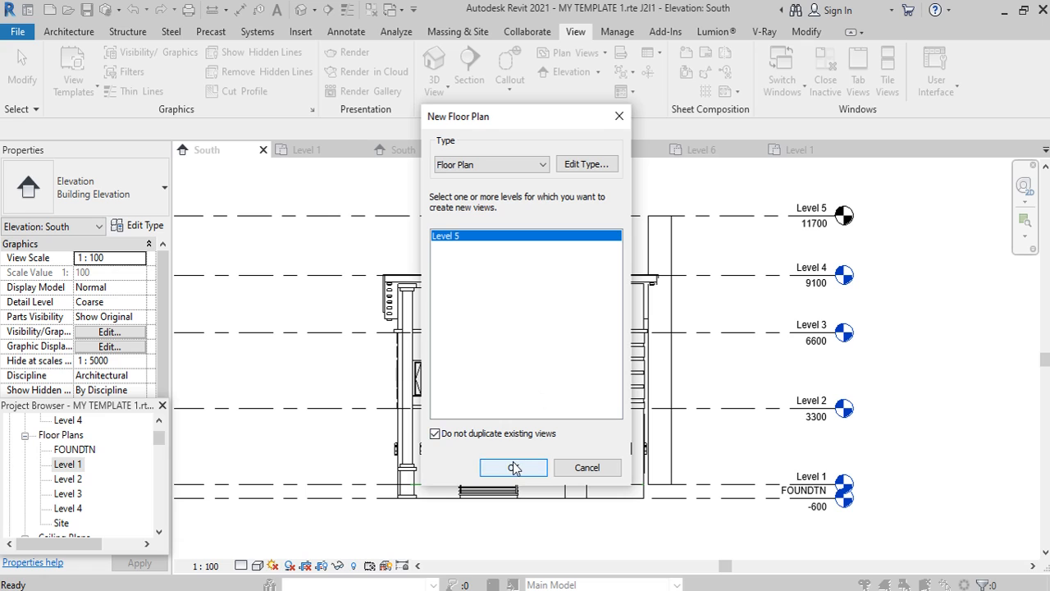
click(514, 467)
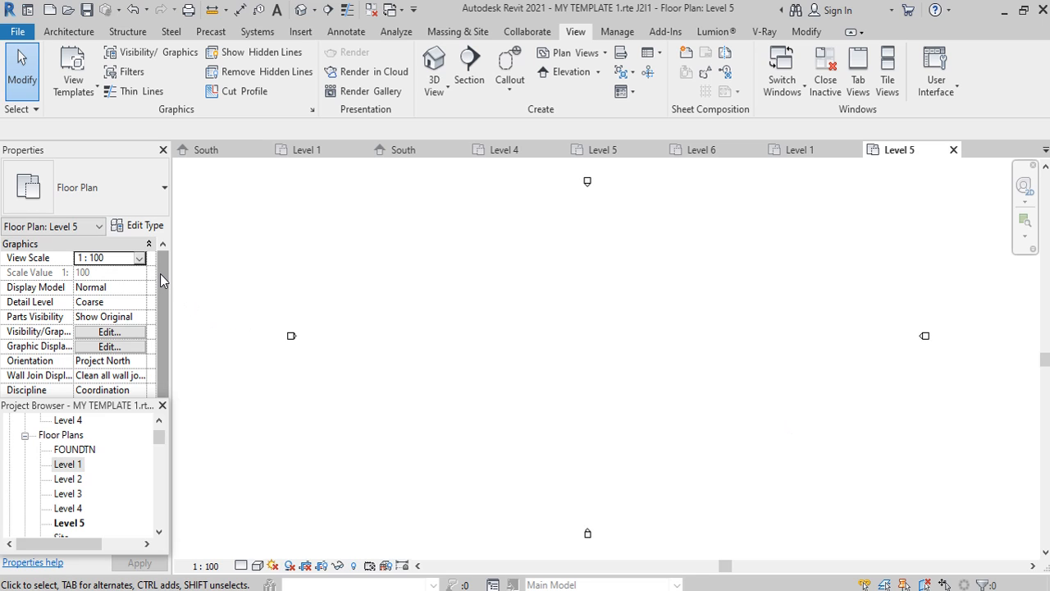
In the Level 5 floor plan's View Range, set the view depth level to Unlimited and apply it.
drag(160, 273, 154, 354)
drag(156, 361, 154, 386)
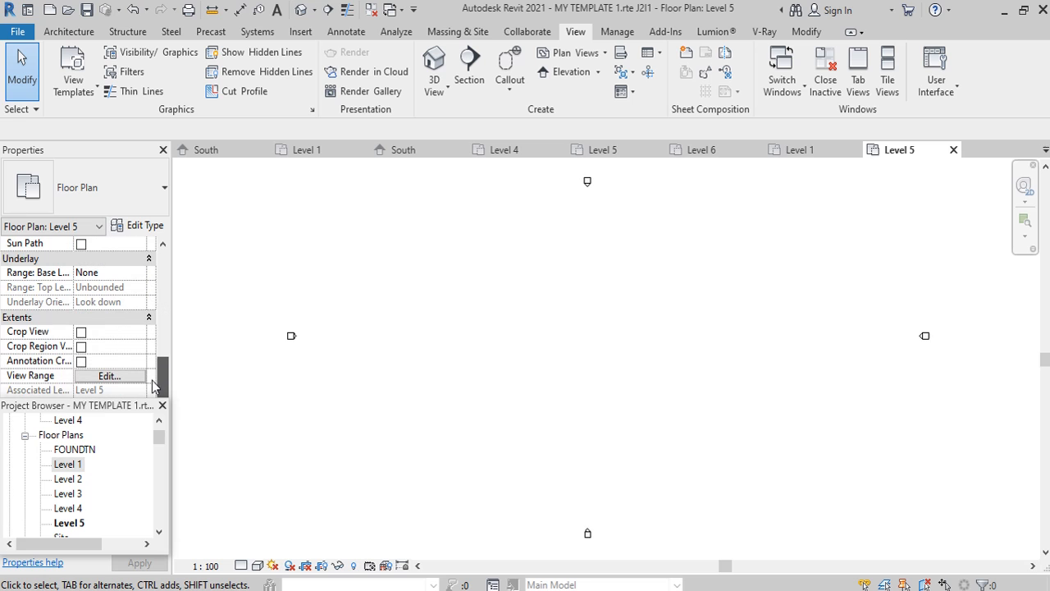
click(106, 376)
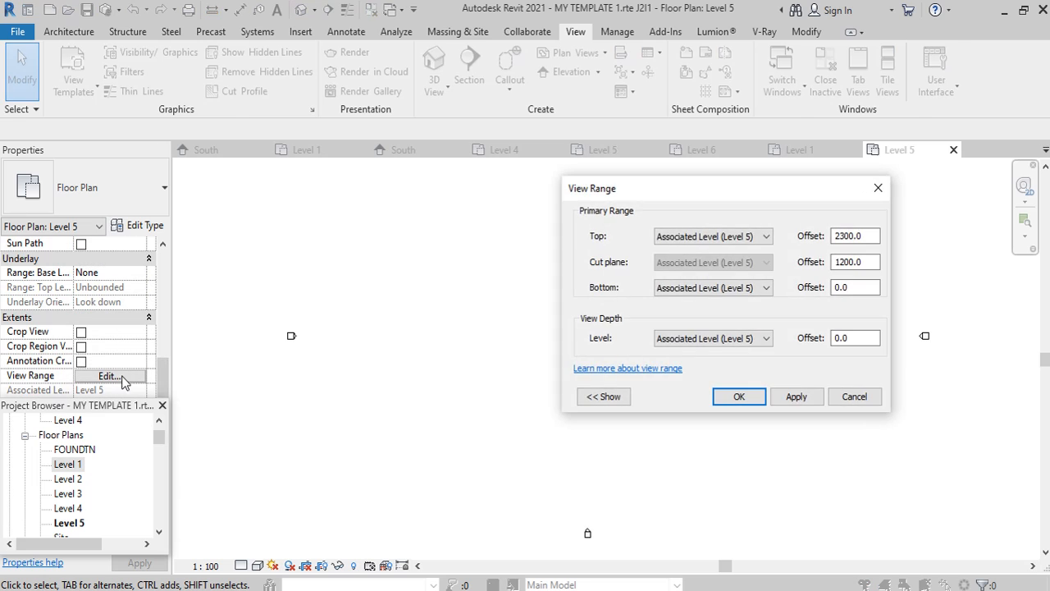
click(765, 338)
click(685, 416)
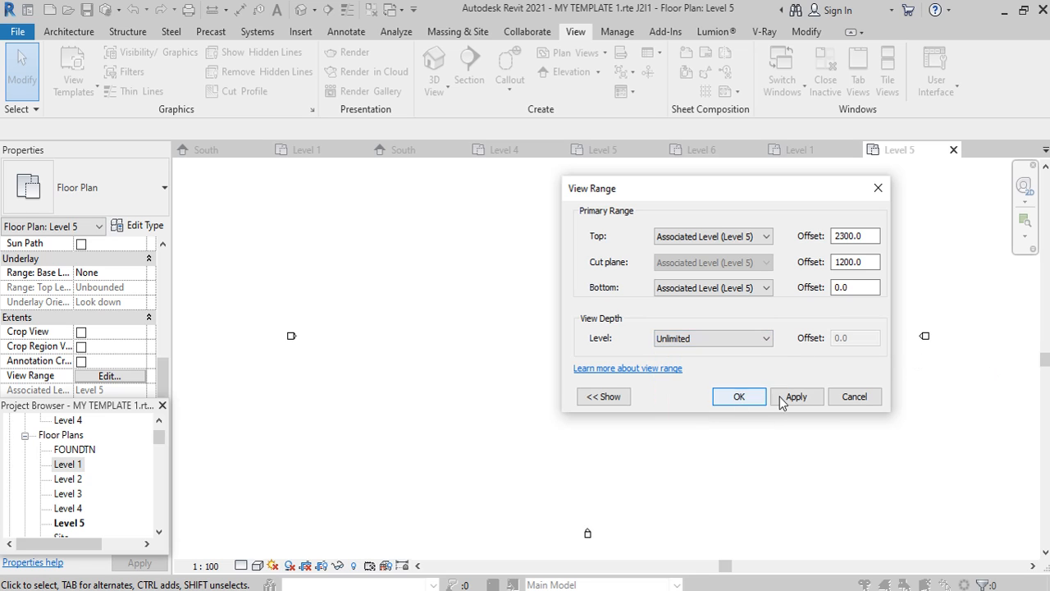
click(797, 397)
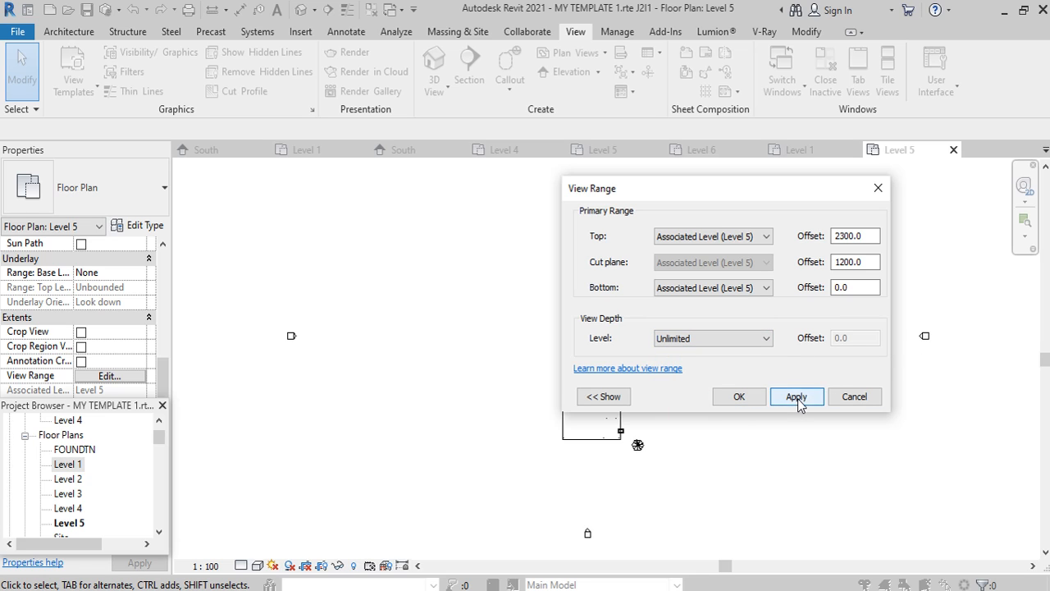
Confirm the view range, start an architectural floor of type STAIR 3 on Level 5, and set its height offset to 150.
click(740, 396)
scroll(646, 450, up, 8)
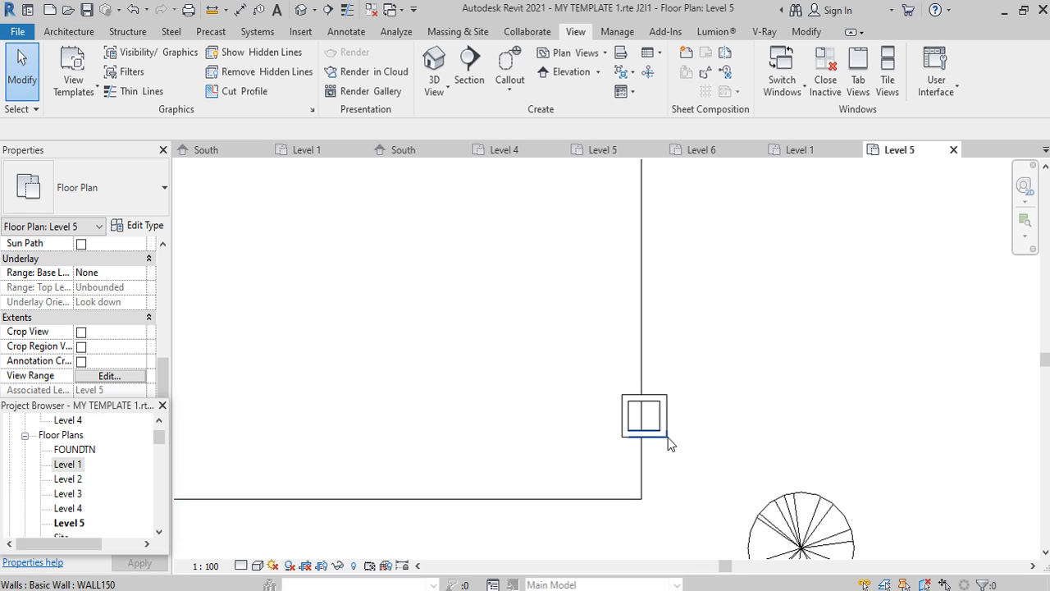
click(82, 33)
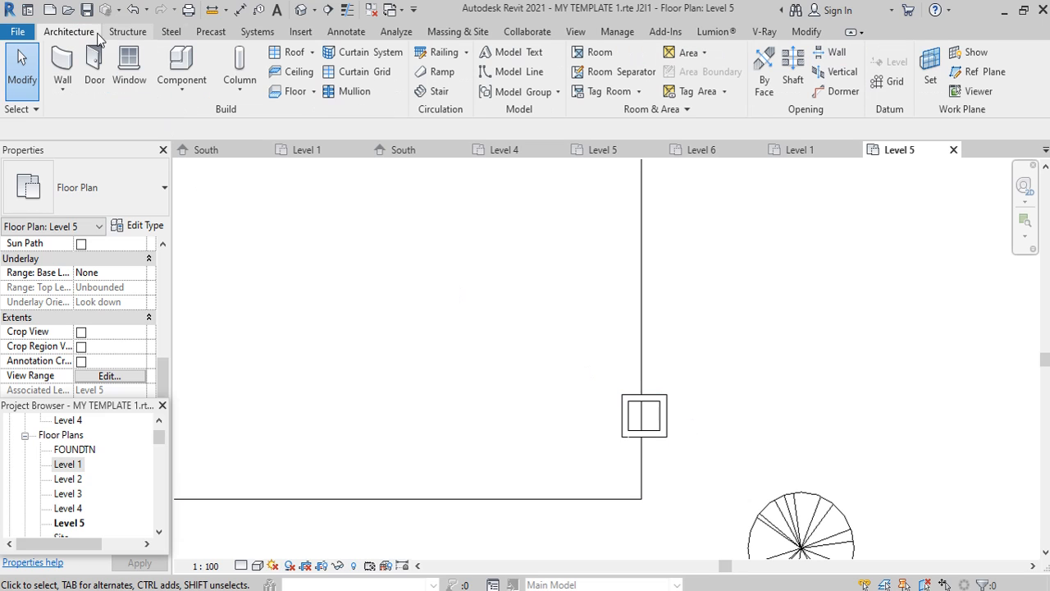
click(312, 92)
click(328, 117)
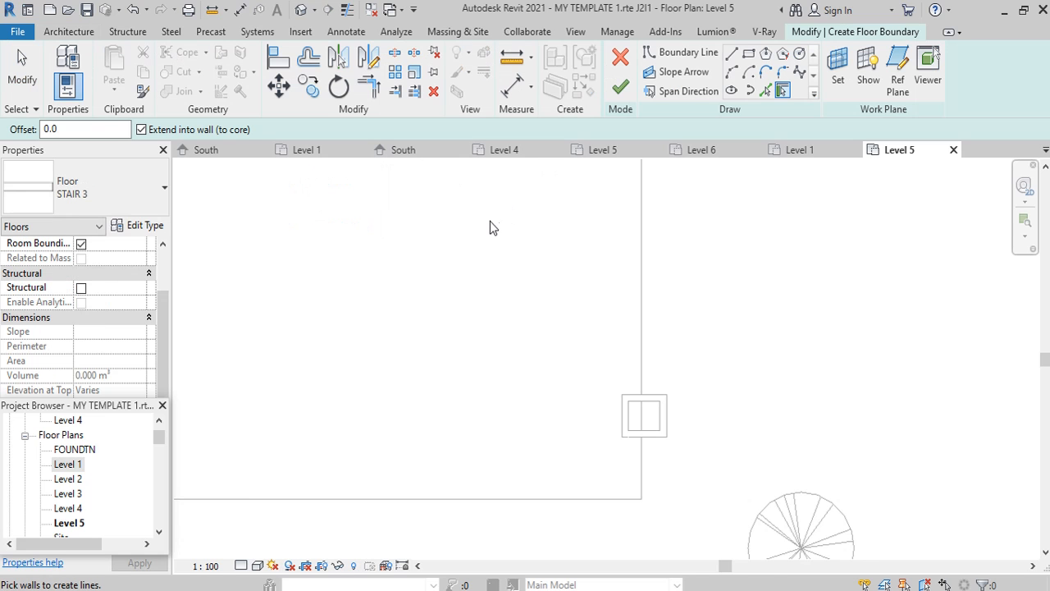
click(137, 225)
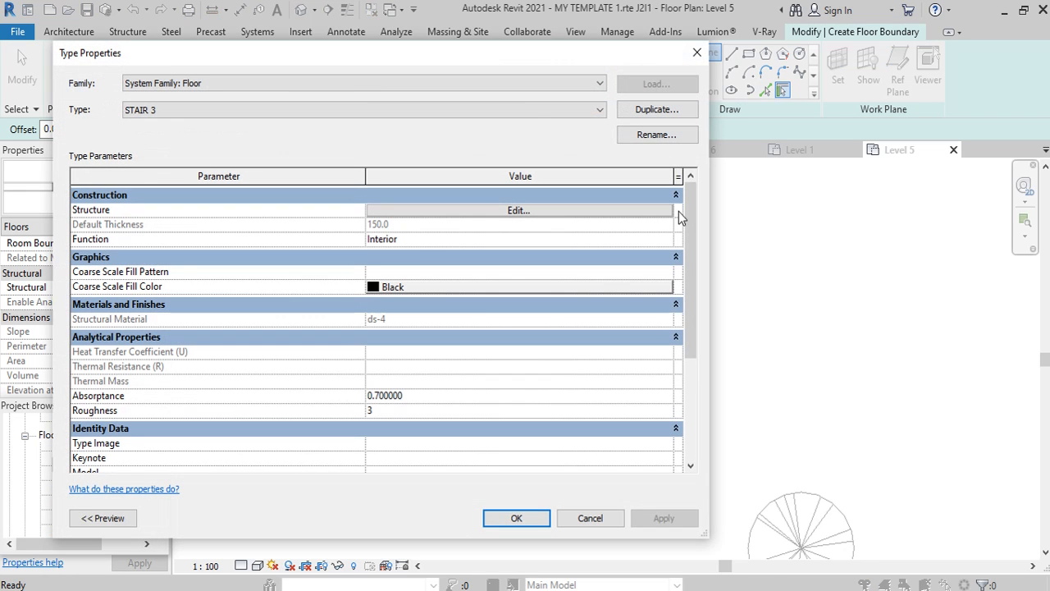
click(533, 518)
scroll(160, 304, up, 3)
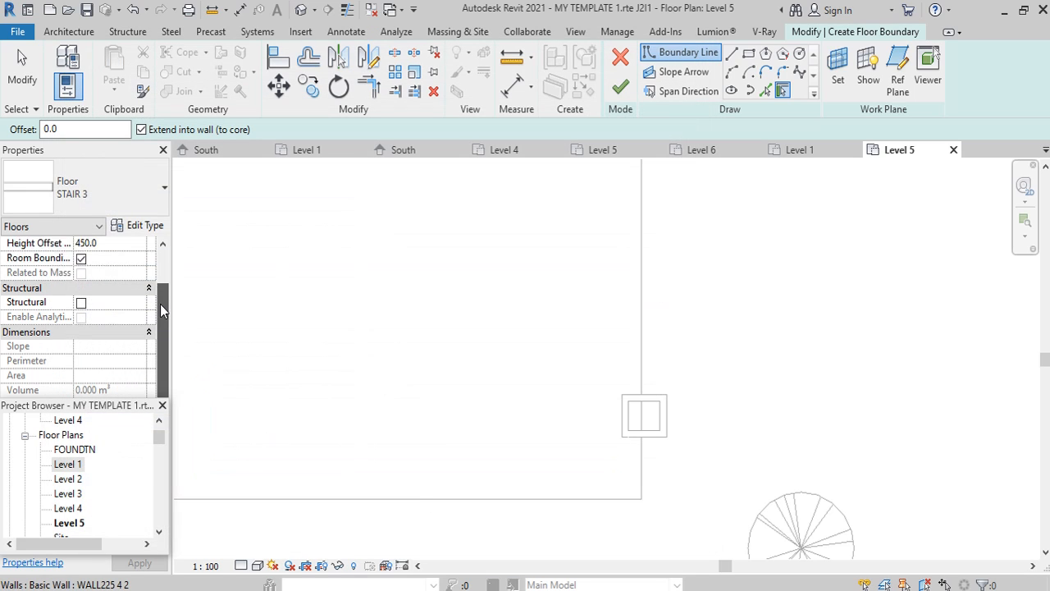
click(115, 273)
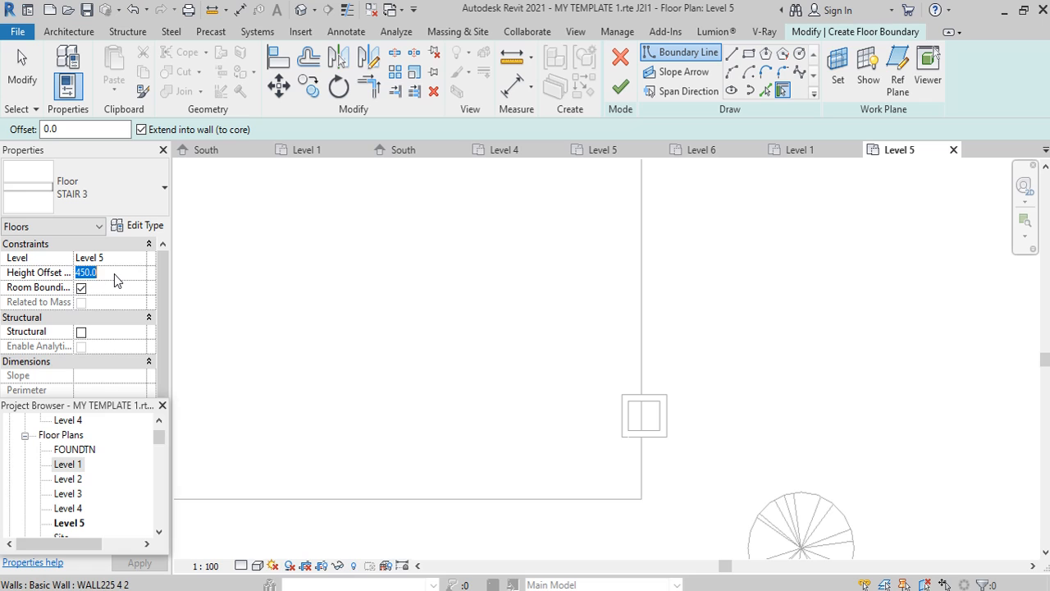
text(150)
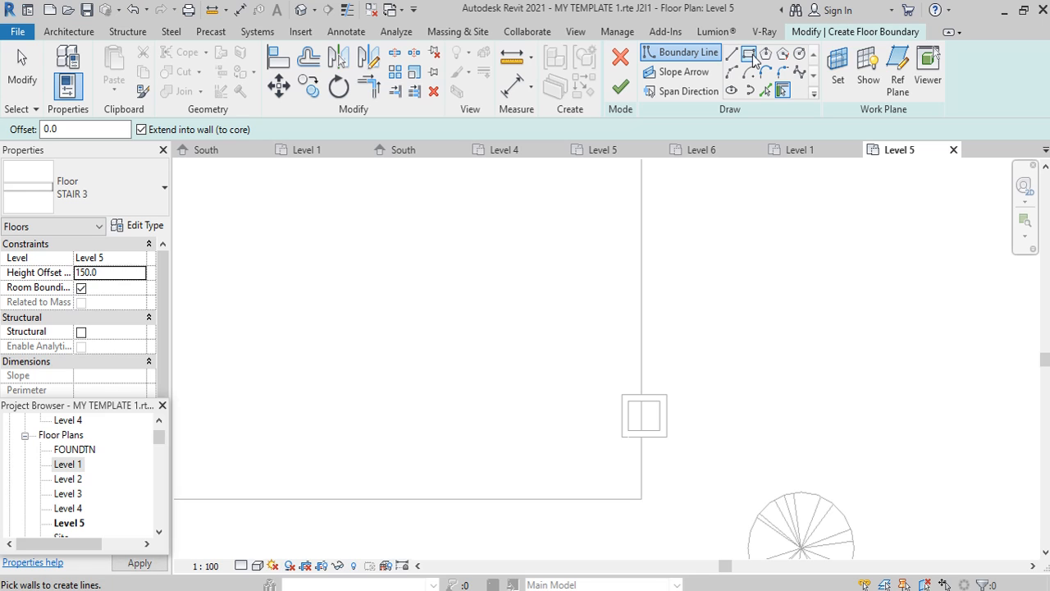
Sketch a rectangular floor boundary along the outer faces of the small square wall enclosure, about 1050 by 950 mm.
click(748, 53)
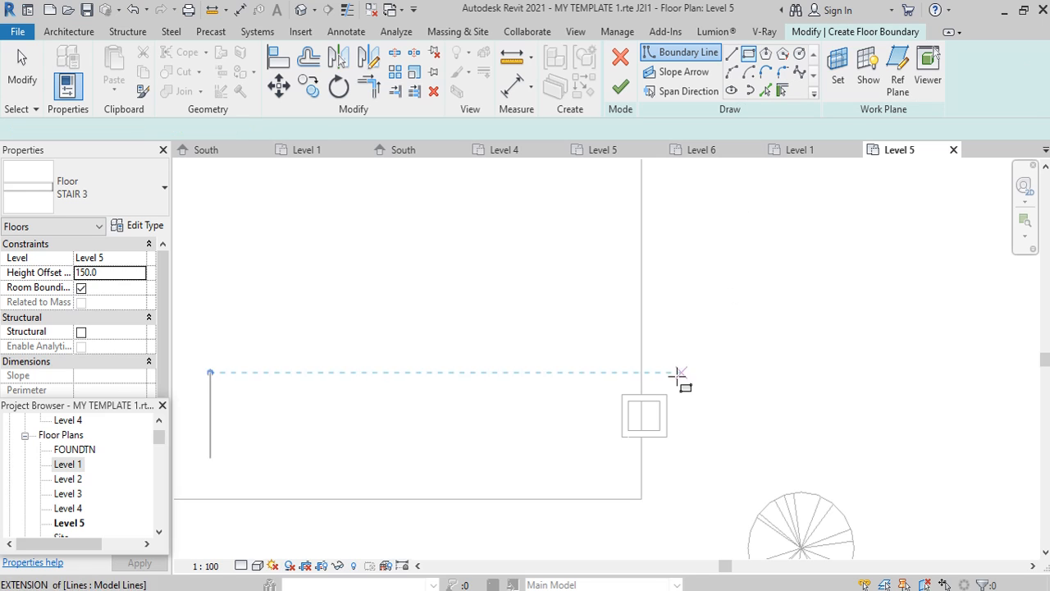
click(625, 394)
click(667, 436)
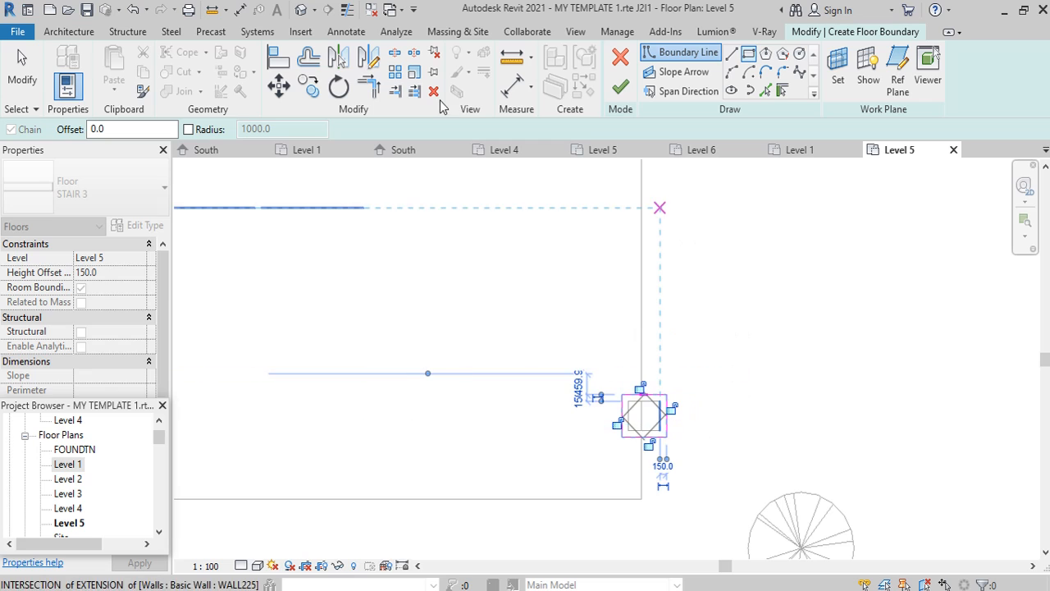
Offset a copy of the rectangular boundary outward by 200 mm on all sides.
click(309, 57)
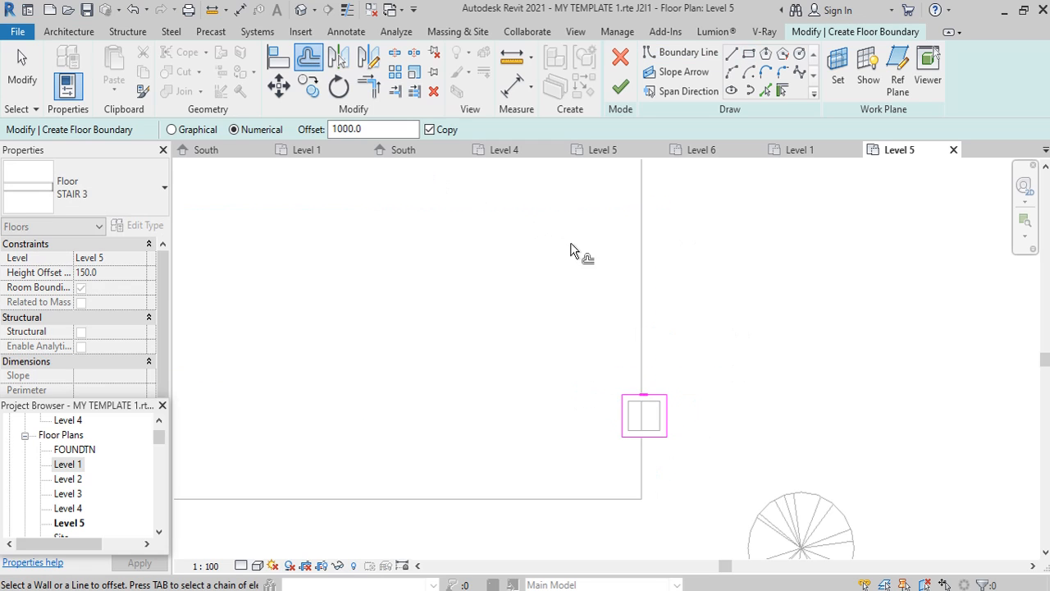
double_click(373, 130)
text(2)
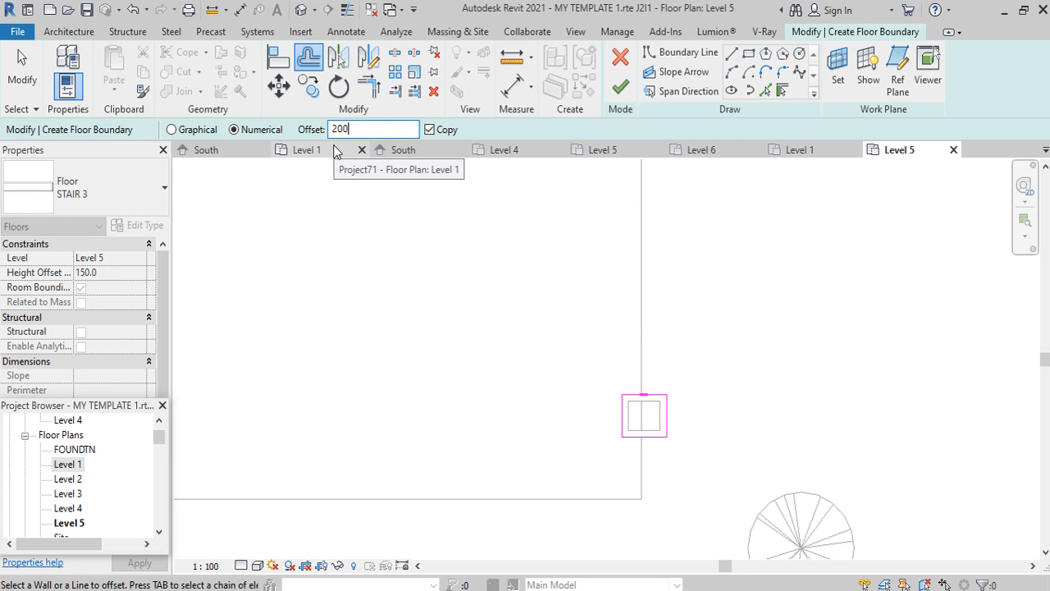
text(00)
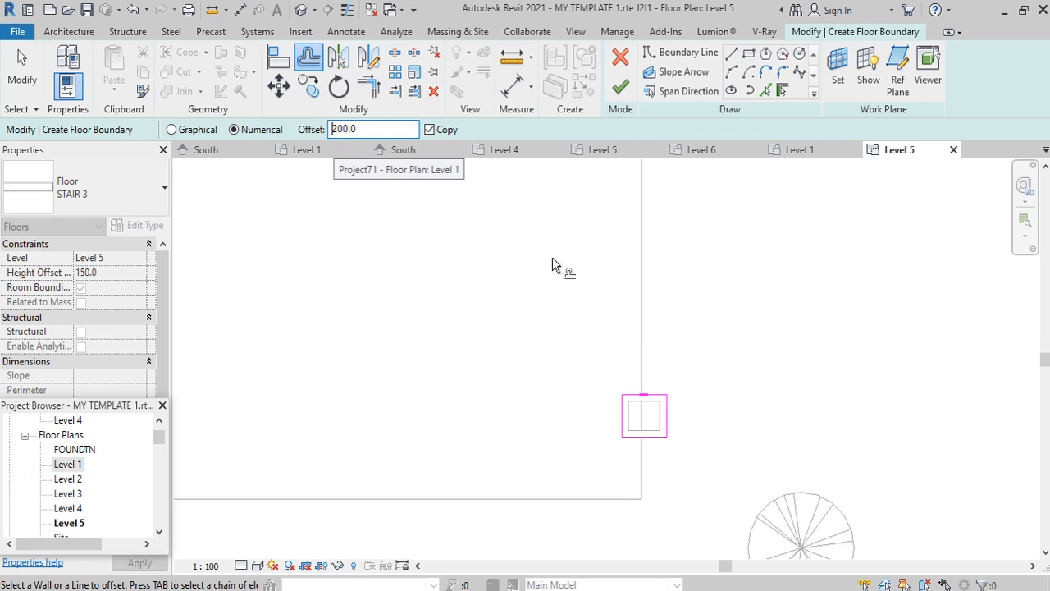
key(Tab)
click(622, 427)
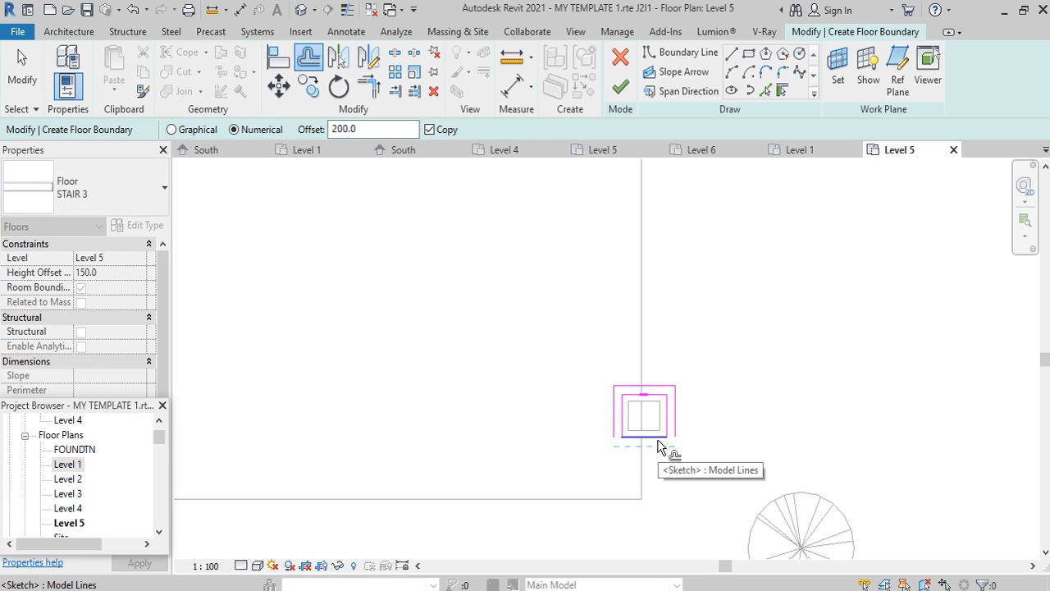
Delete the inner boundary rectangle, keeping only the outer one, and finish the floor sketch.
key(Escape)
click(664, 419)
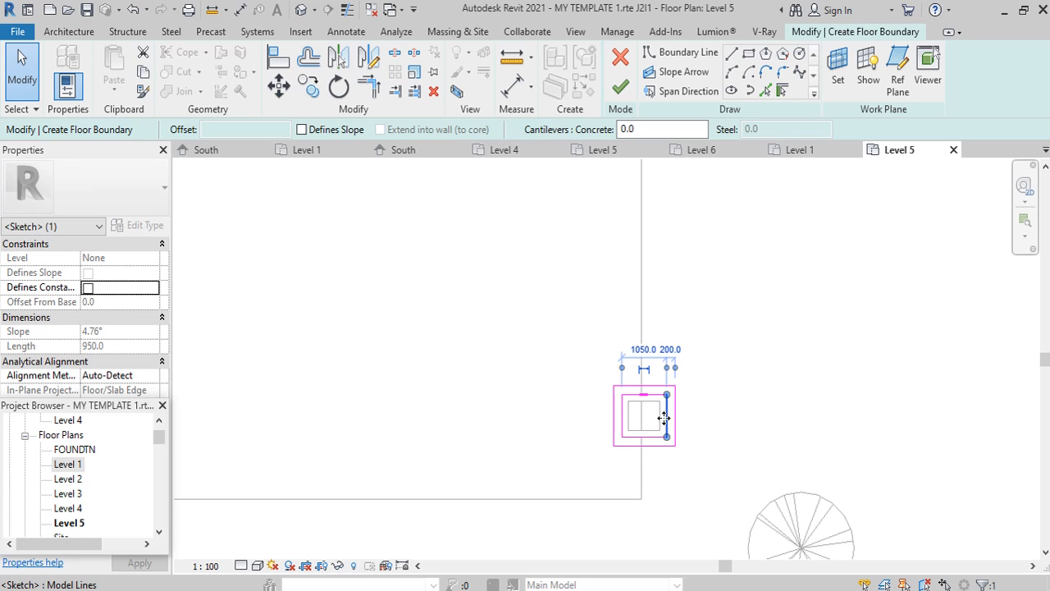
click(656, 417)
click(621, 417)
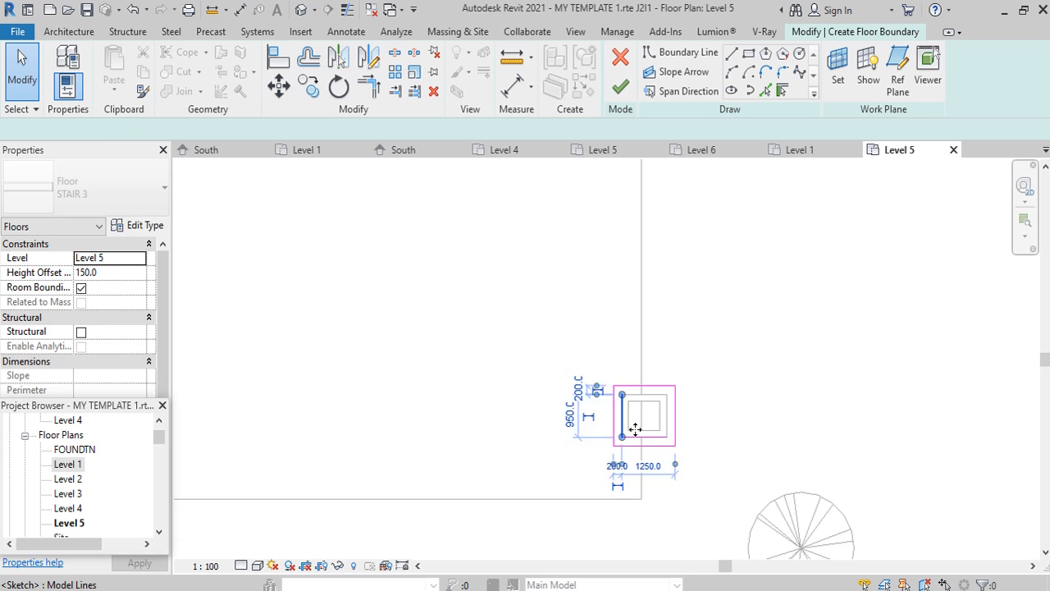
click(637, 431)
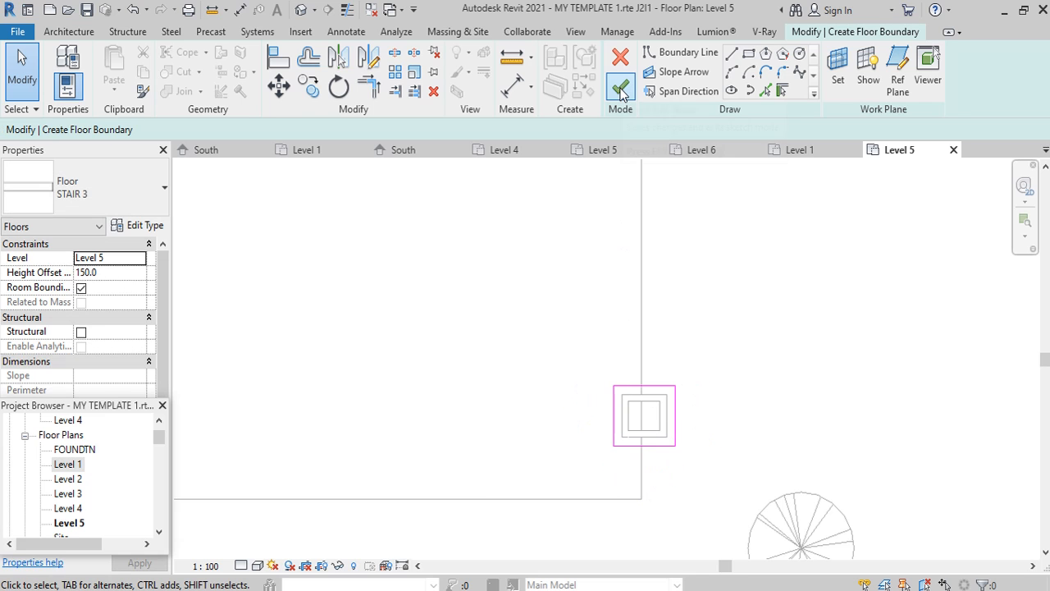
click(621, 89)
click(580, 321)
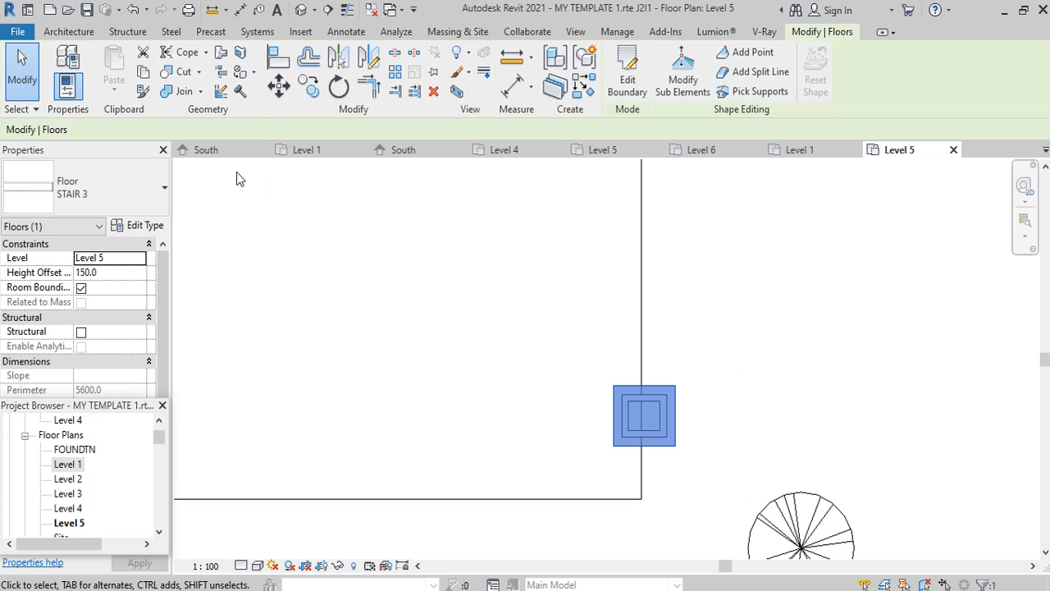
Examine the new floor on top of the enclosure at Level 5 in the house's South elevation.
click(206, 149)
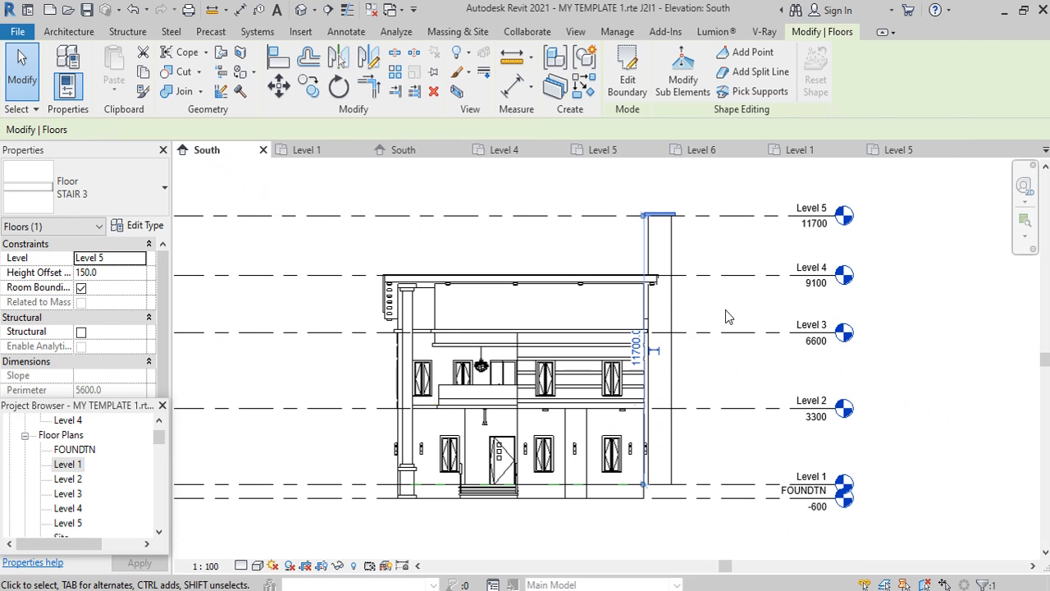
click(727, 316)
scroll(704, 241, up, 2)
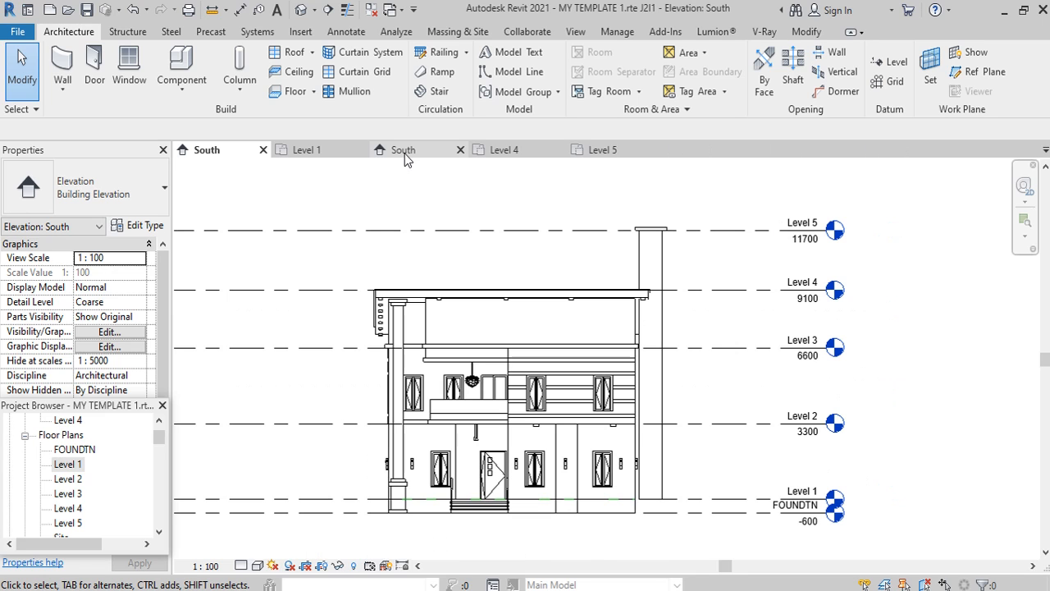
In Project71's South elevation, shorten the aligned level lines by moving Level 4's right endpoint inward.
click(404, 153)
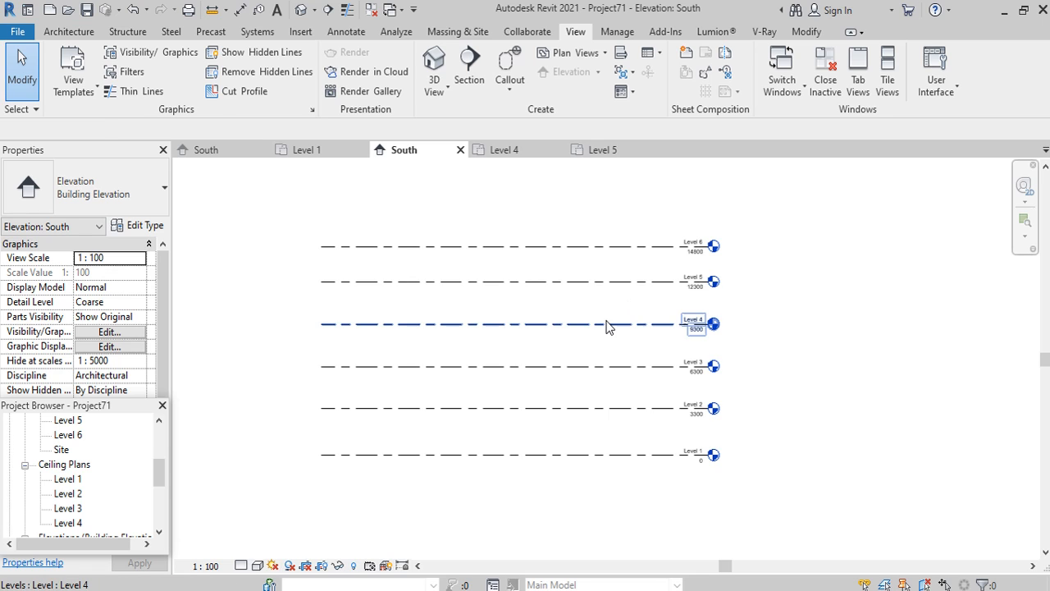
click(604, 324)
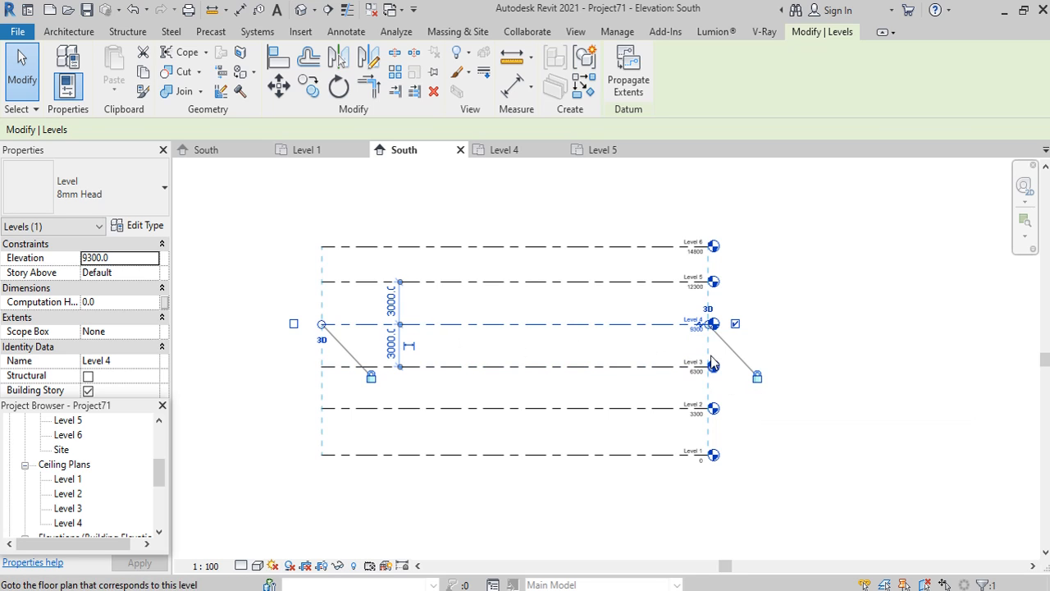
scroll(701, 328, up, 2)
scroll(702, 329, up, 3)
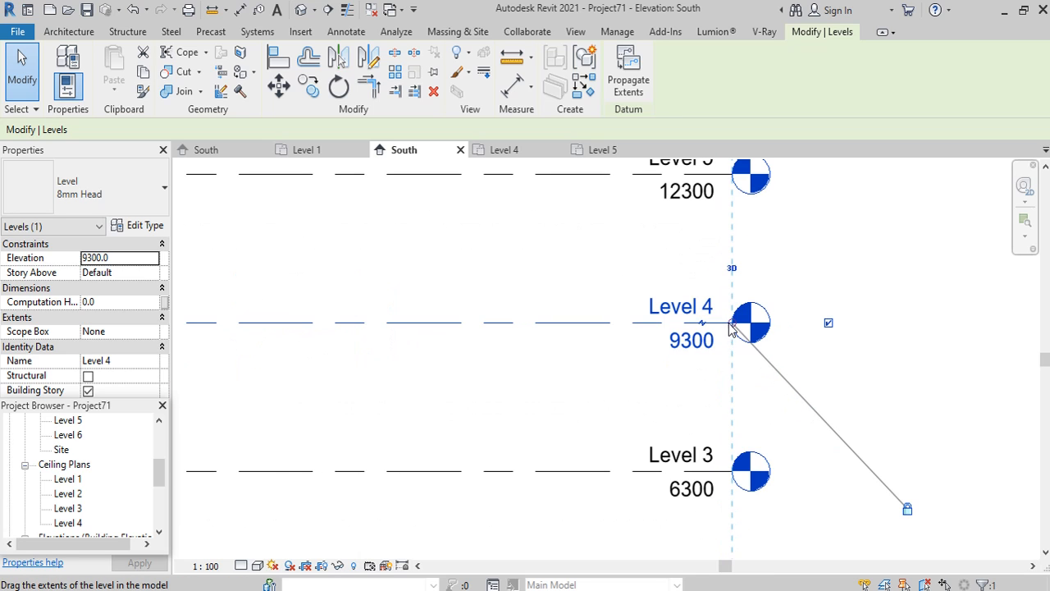
drag(733, 328, 667, 353)
scroll(698, 398, down, 5)
click(764, 405)
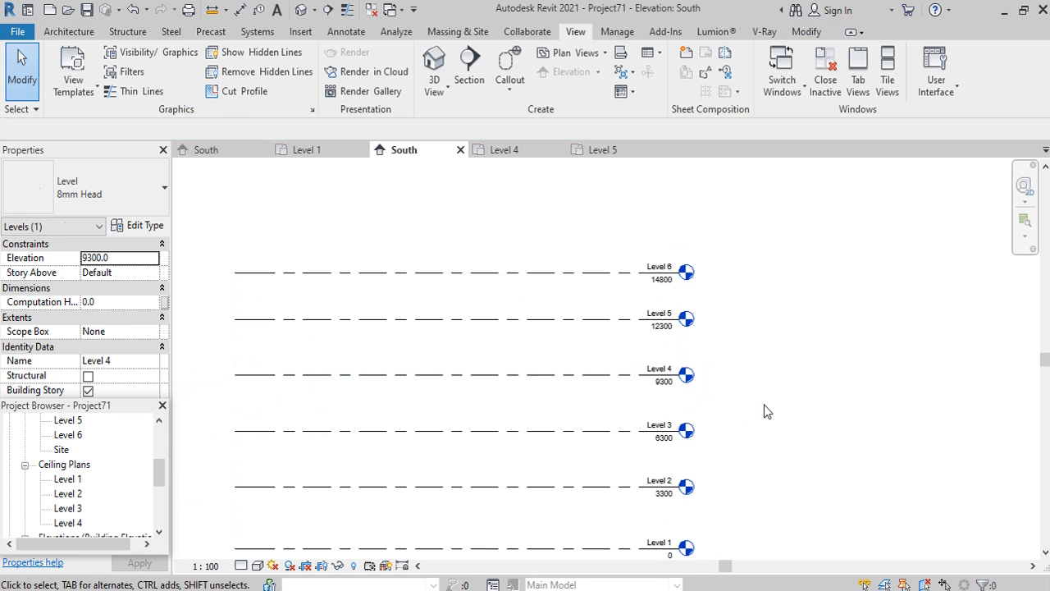
Move Level 5's right endpoint further inward to shorten all the aligned level lines again.
click(593, 319)
scroll(637, 325, up, 5)
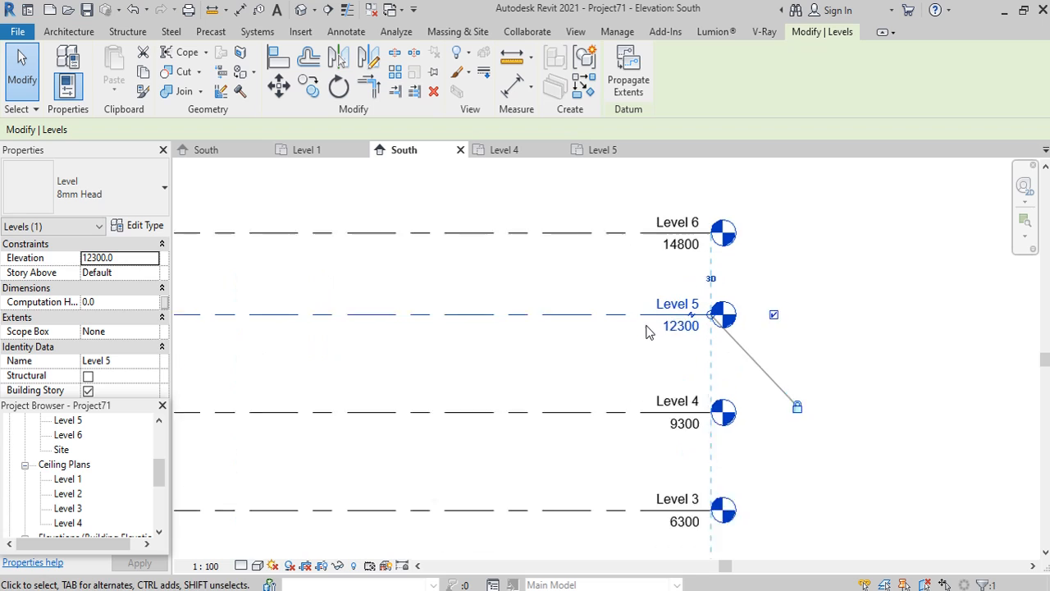
scroll(733, 323, up, 2)
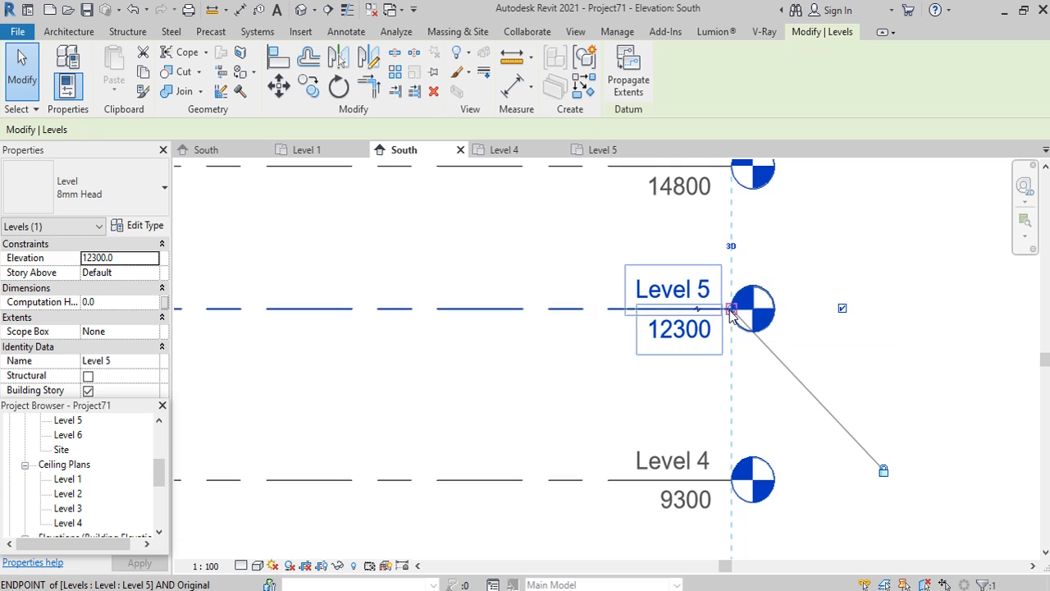
drag(732, 310, 383, 334)
scroll(702, 356, down, 4)
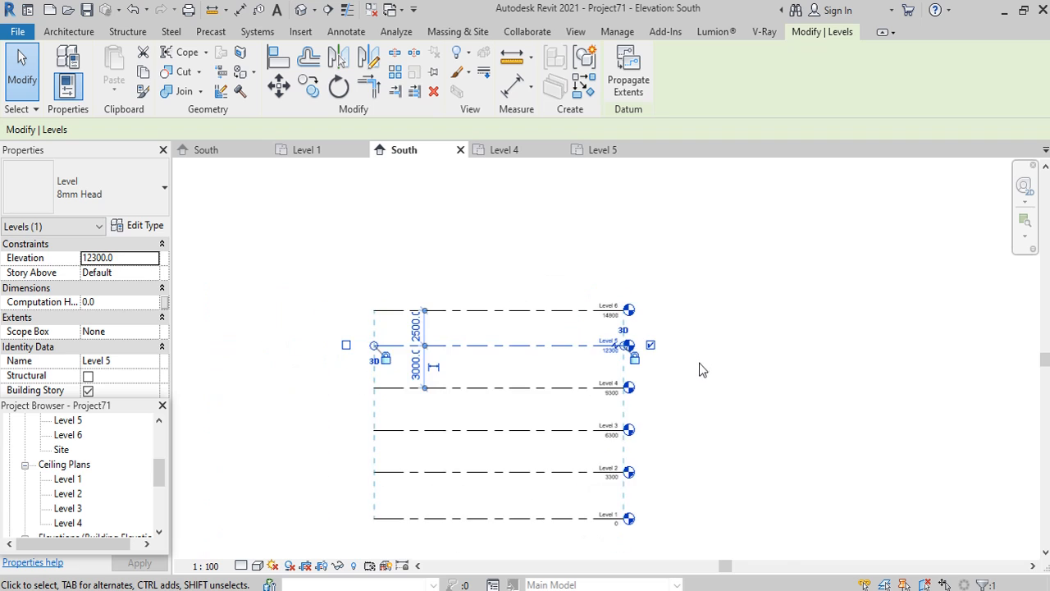
Extend the aligned level lines slightly to the left by moving Level 4's left endpoint.
click(386, 387)
scroll(386, 387, up, 3)
drag(348, 388, 423, 389)
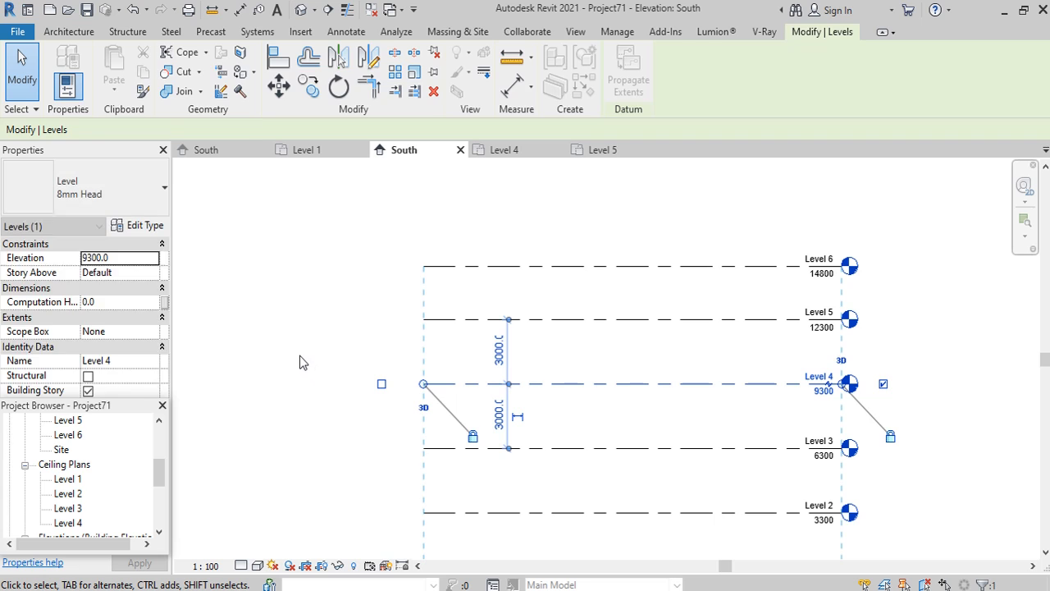
click(299, 356)
scroll(369, 308, down, 2)
scroll(530, 440, up, 1)
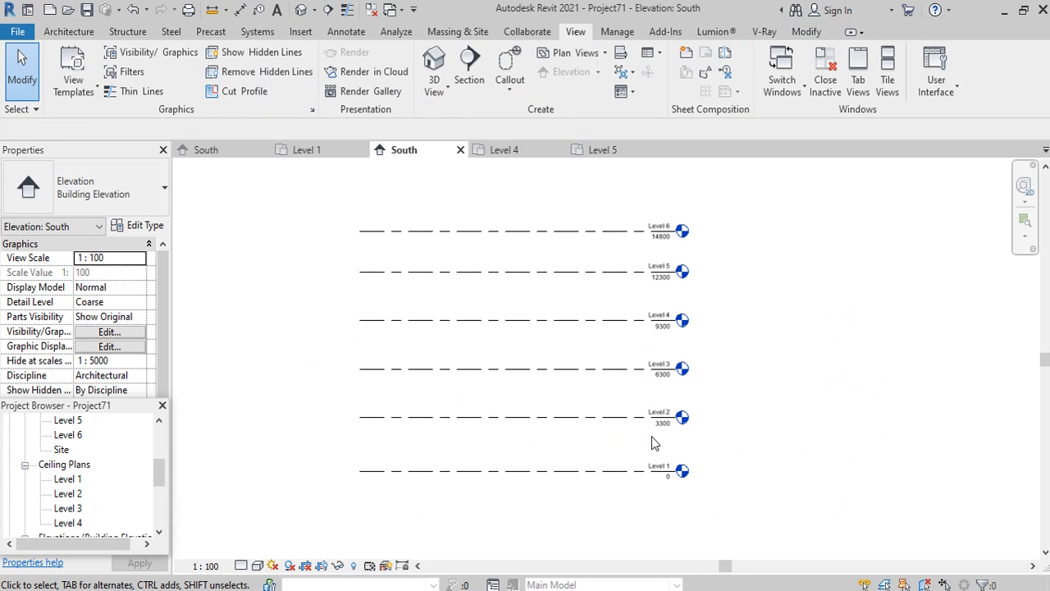
scroll(623, 367, up, 1)
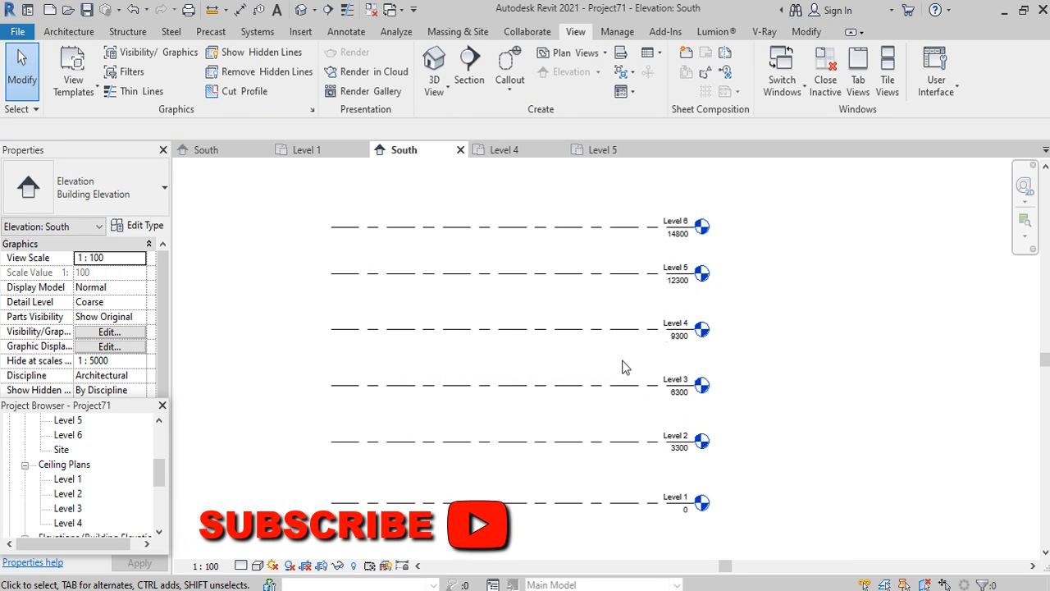
Open the type properties of the Level 6 line and review its line weight and color options, keeping 1 and Black.
click(525, 228)
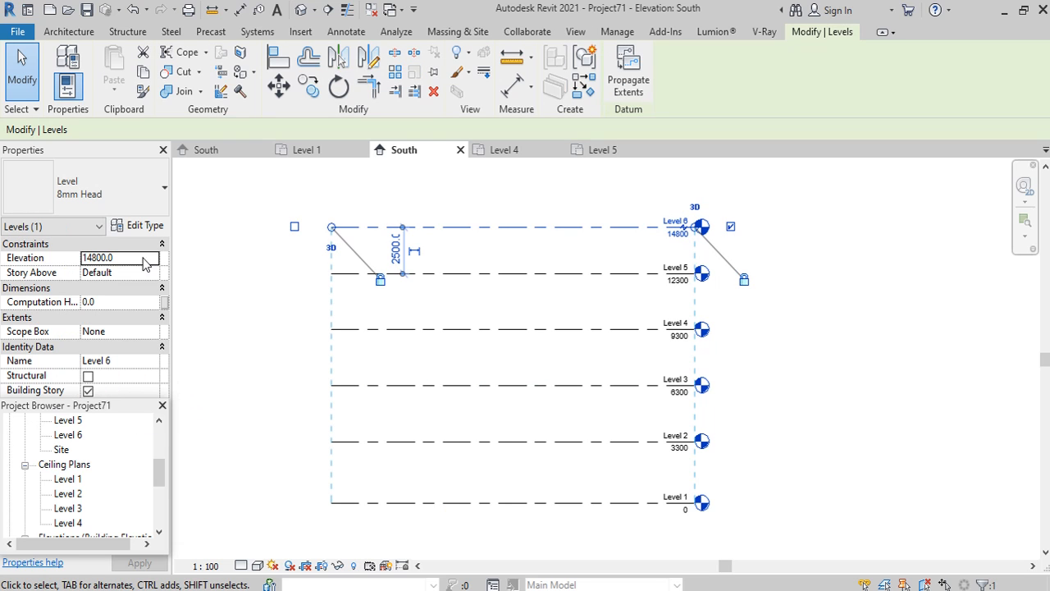
click(146, 225)
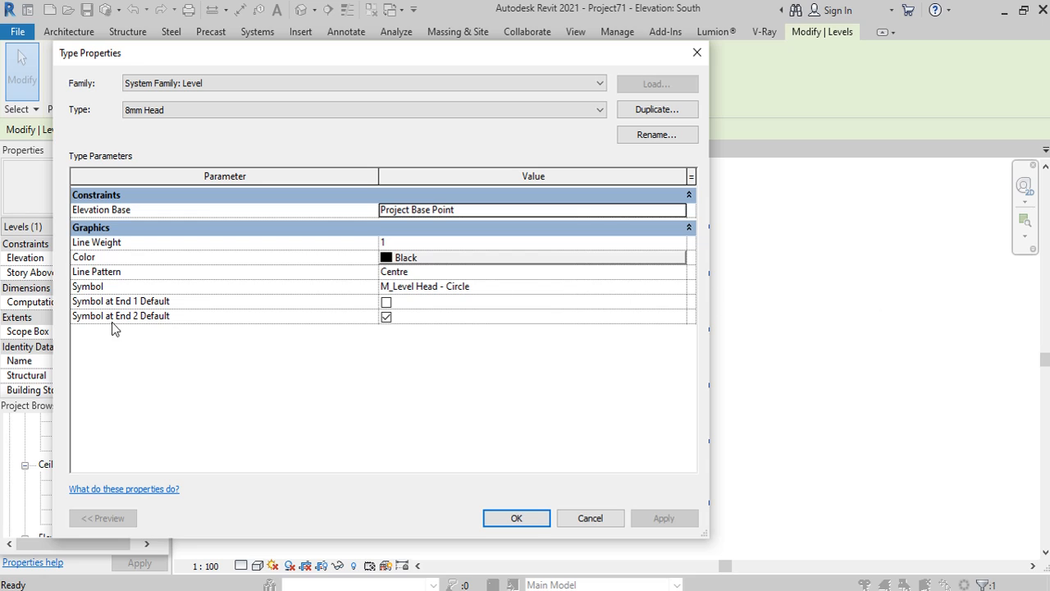
click(460, 243)
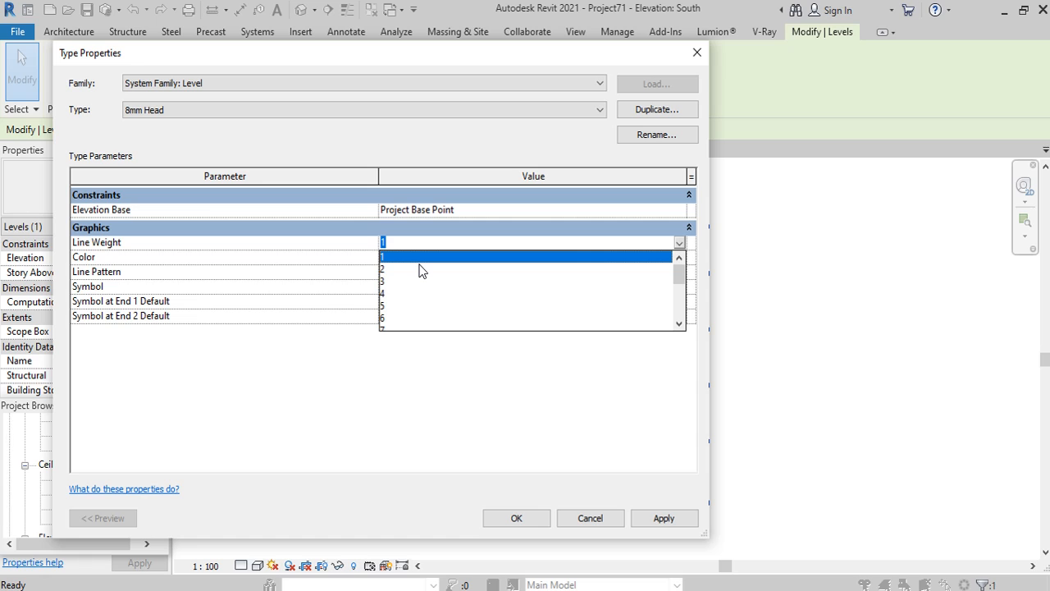
click(492, 260)
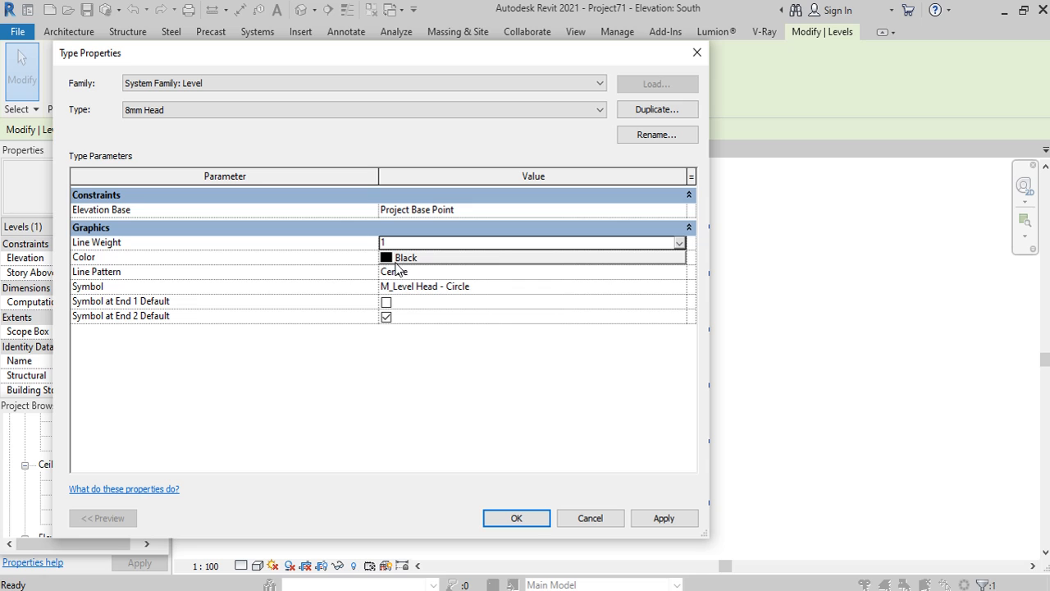
click(677, 257)
click(677, 256)
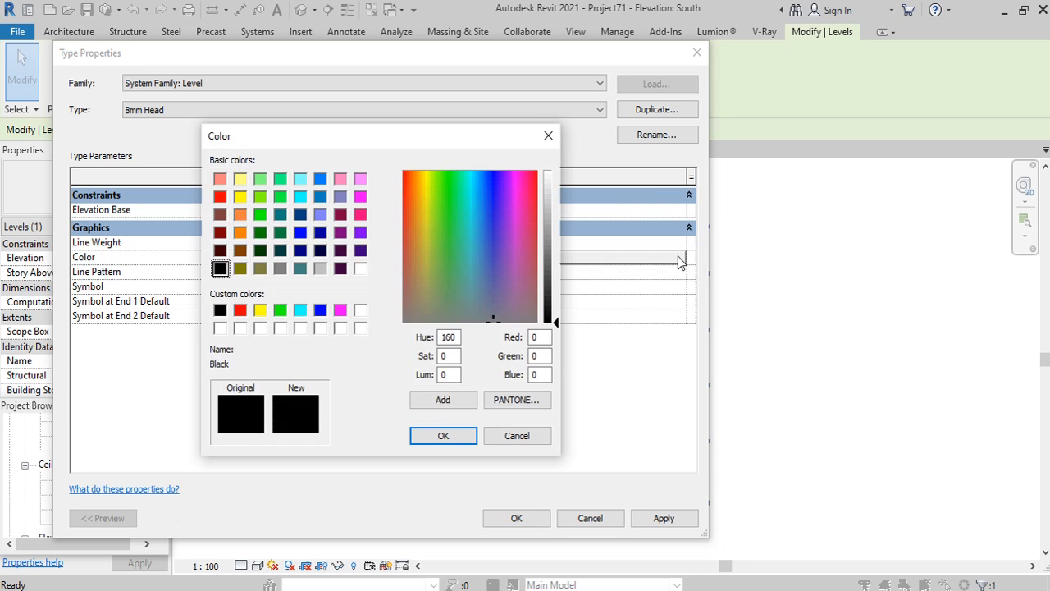
click(454, 441)
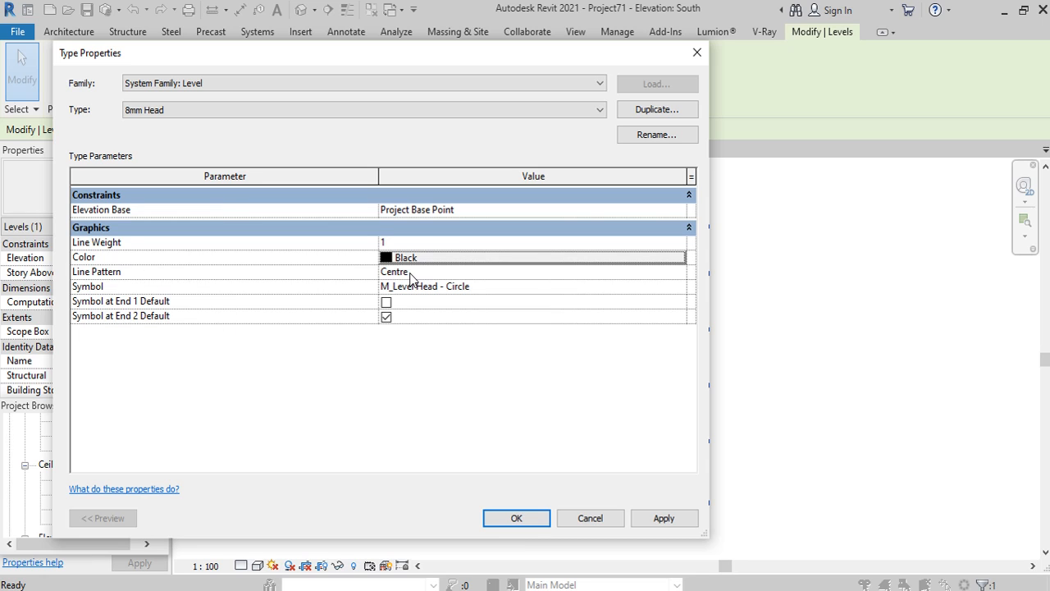
Set the level type's line pattern to Solid and apply it, keeping the level lines in view.
click(673, 279)
click(678, 276)
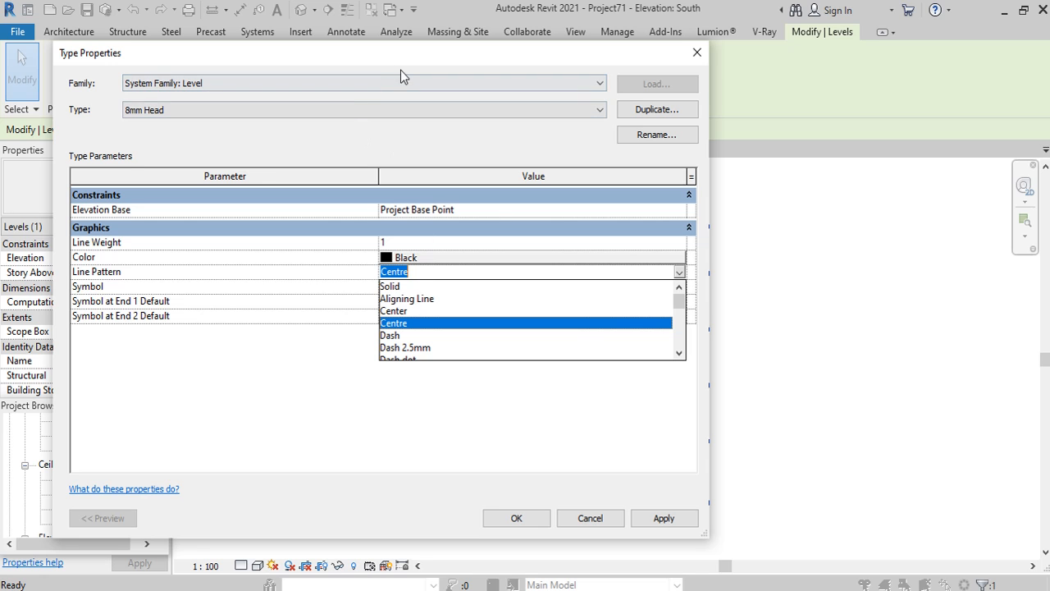
drag(400, 70, 195, 97)
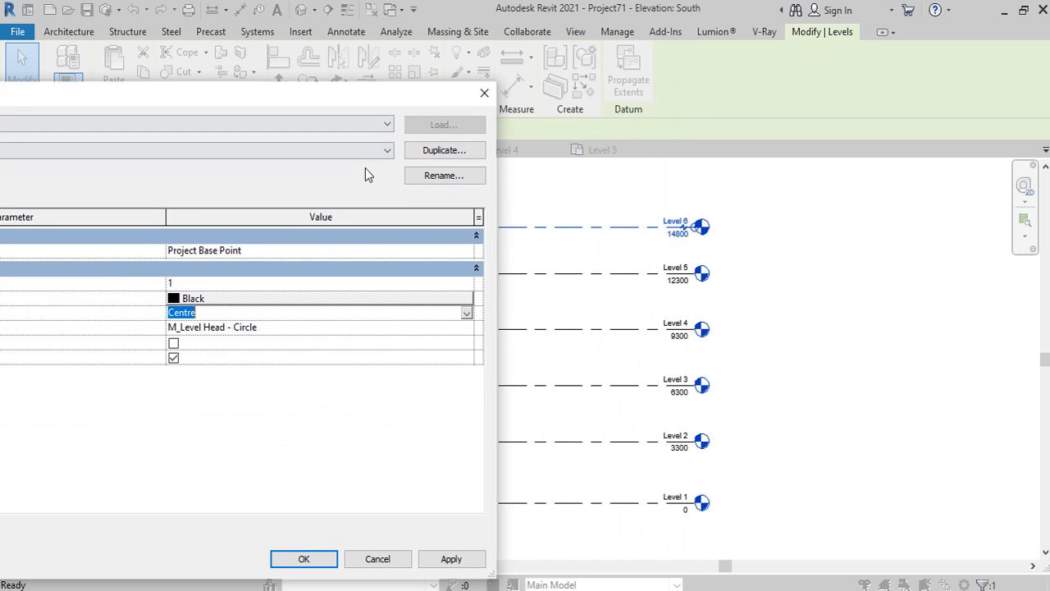
click(467, 313)
click(176, 328)
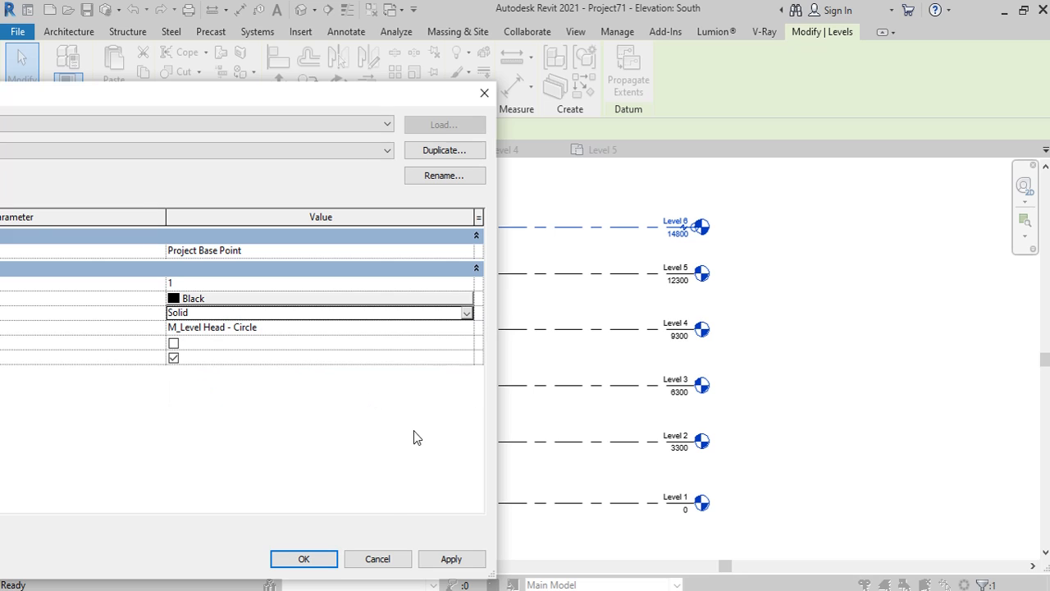
click(451, 559)
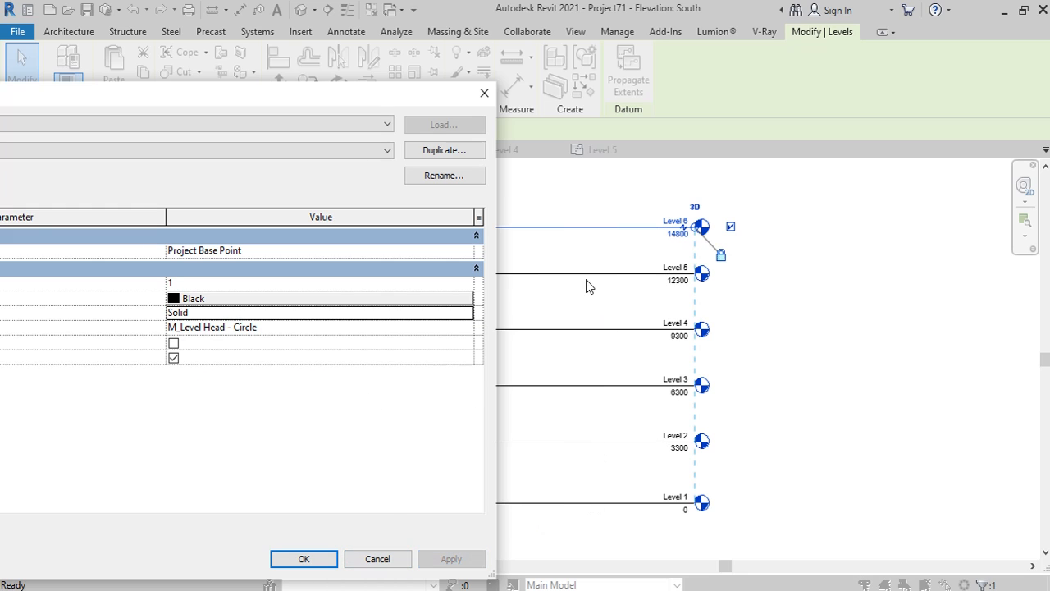
Change the level type's line pattern to Dot and apply it.
click(345, 313)
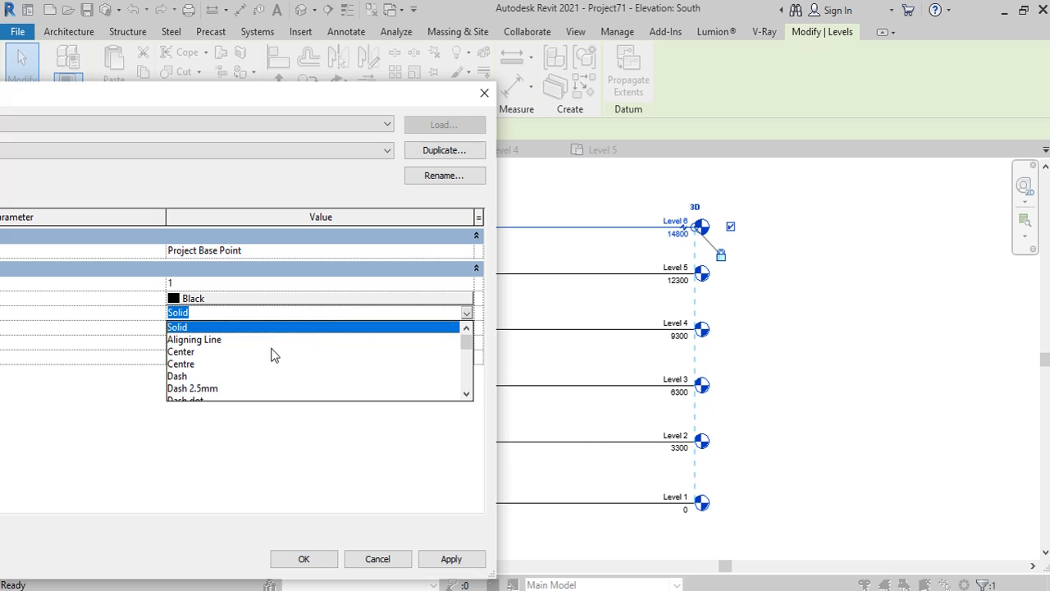
scroll(227, 372, down, 3)
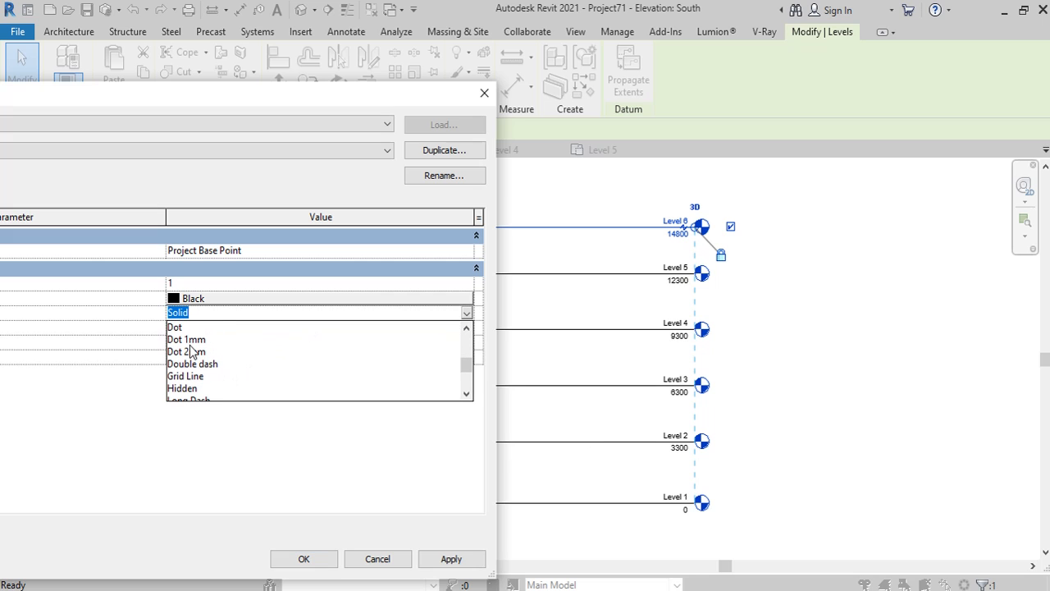
click(182, 328)
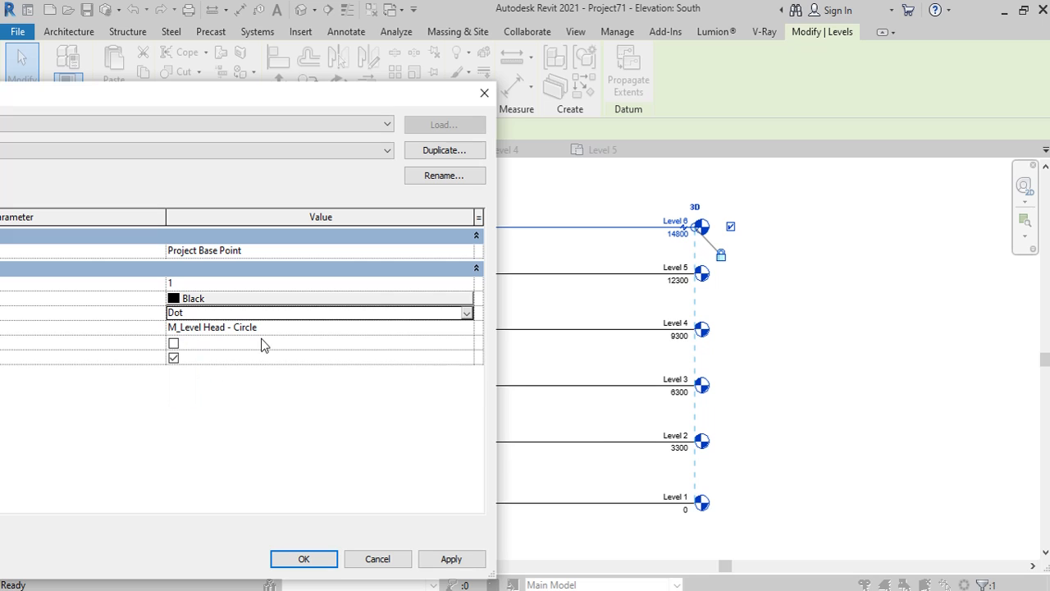
click(453, 560)
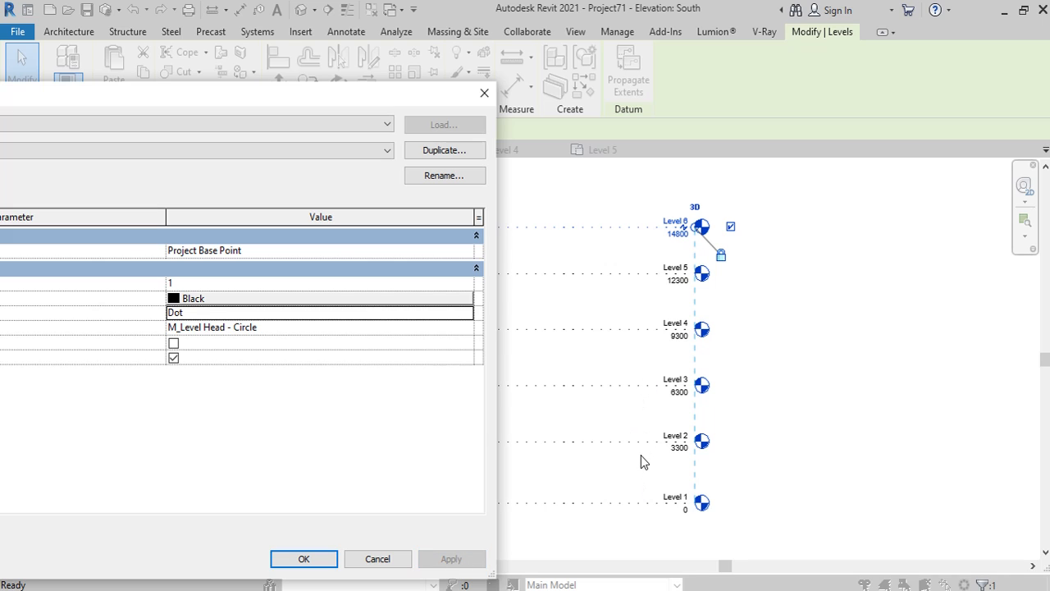
Set the level type's line pattern to Center and apply it.
click(466, 312)
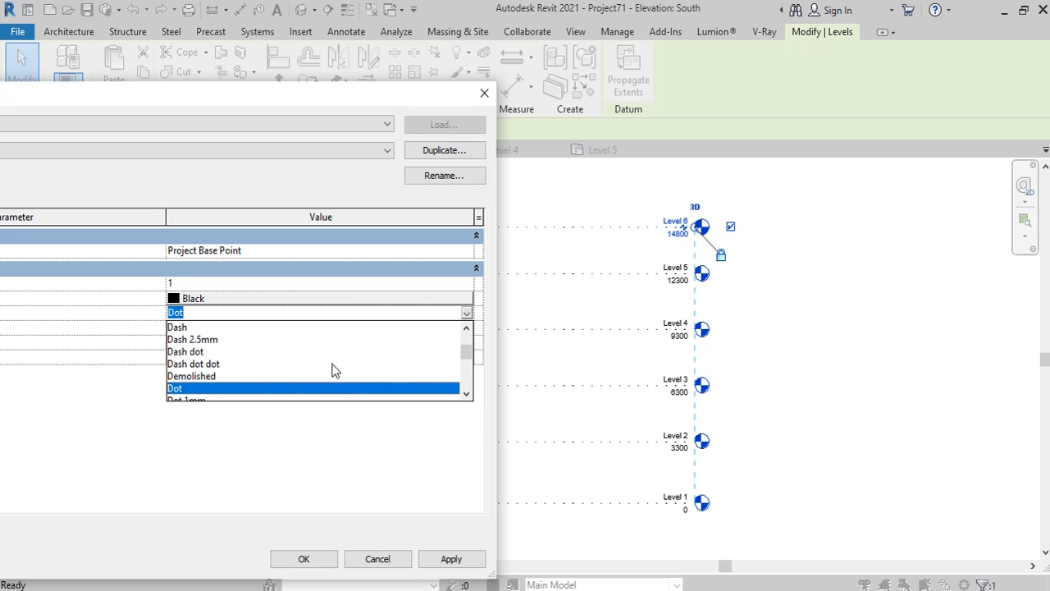
scroll(324, 362, up, 2)
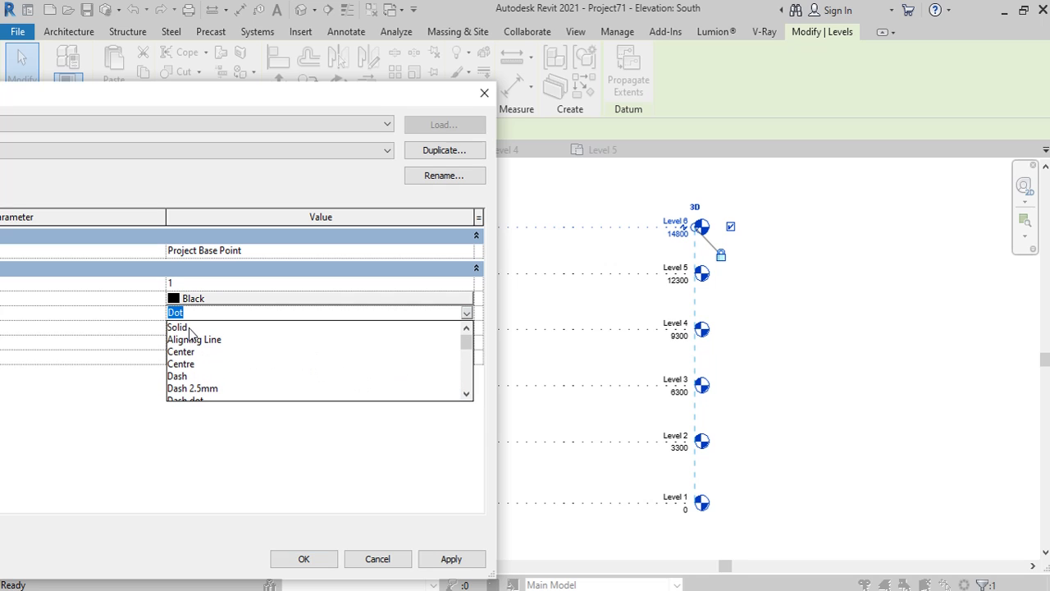
click(196, 352)
click(452, 559)
mouse_move(170, 93)
mouse_down()
mouse_move(356, 94)
mouse_move(160, 94)
mouse_up()
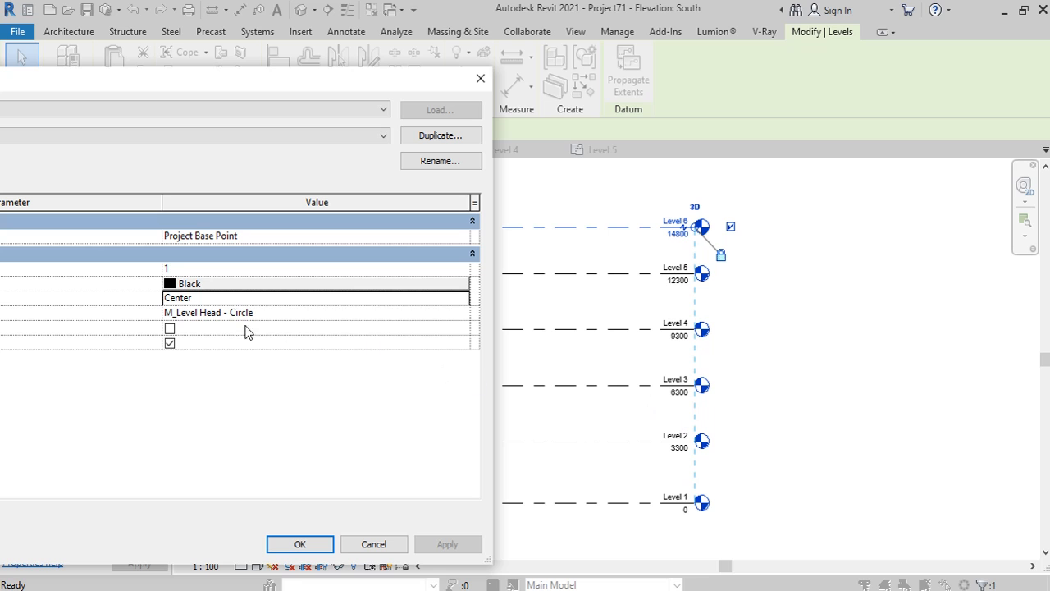
Enable and apply Symbol at End 1 Default for the level type, and disable Symbol at End 2 Default.
click(169, 330)
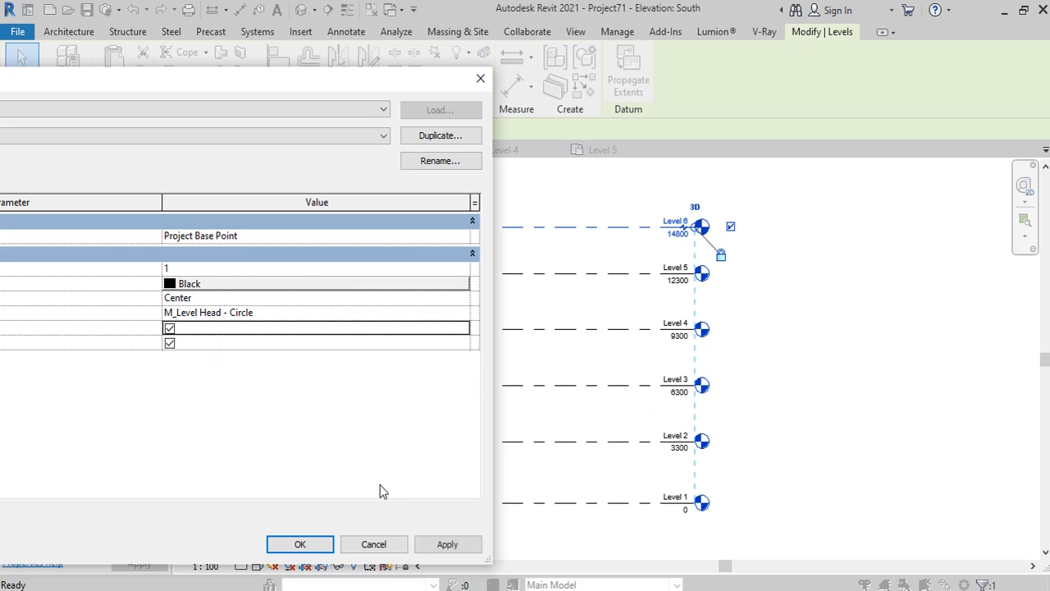
click(433, 548)
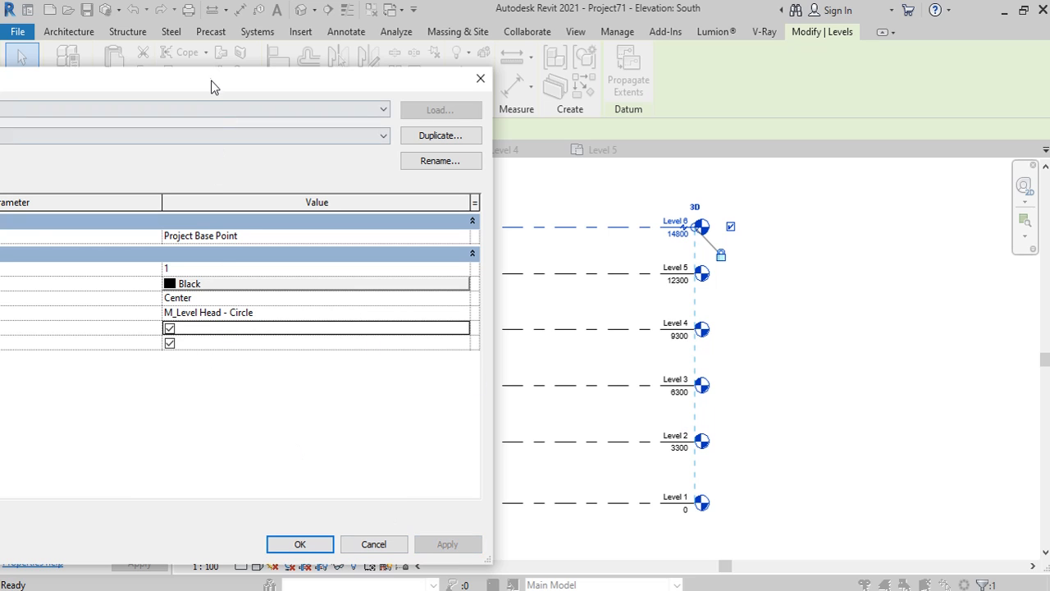
drag(199, 82, 539, 181)
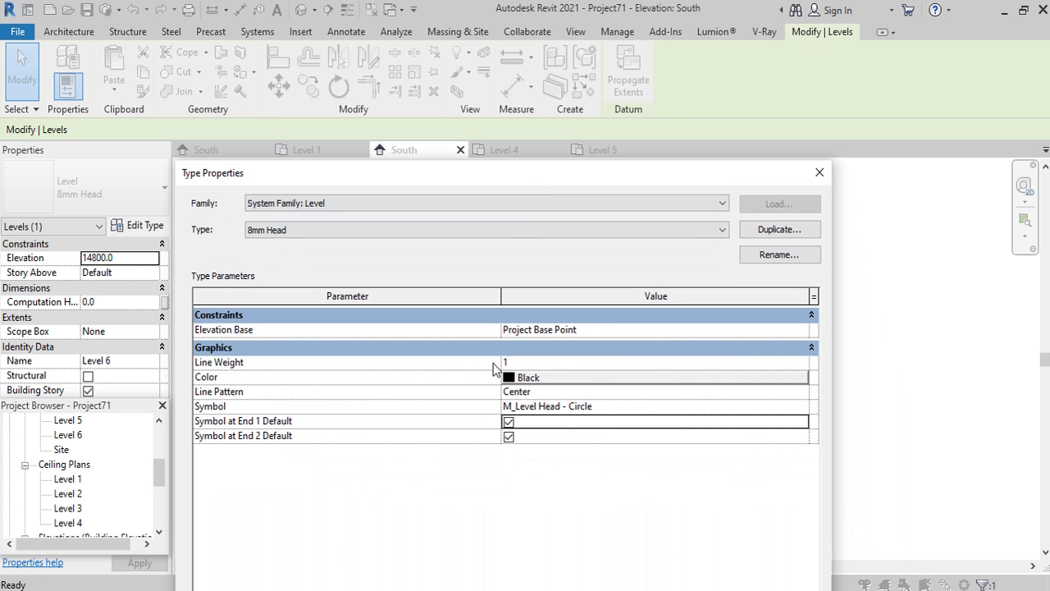
click(509, 436)
drag(498, 174, 577, 120)
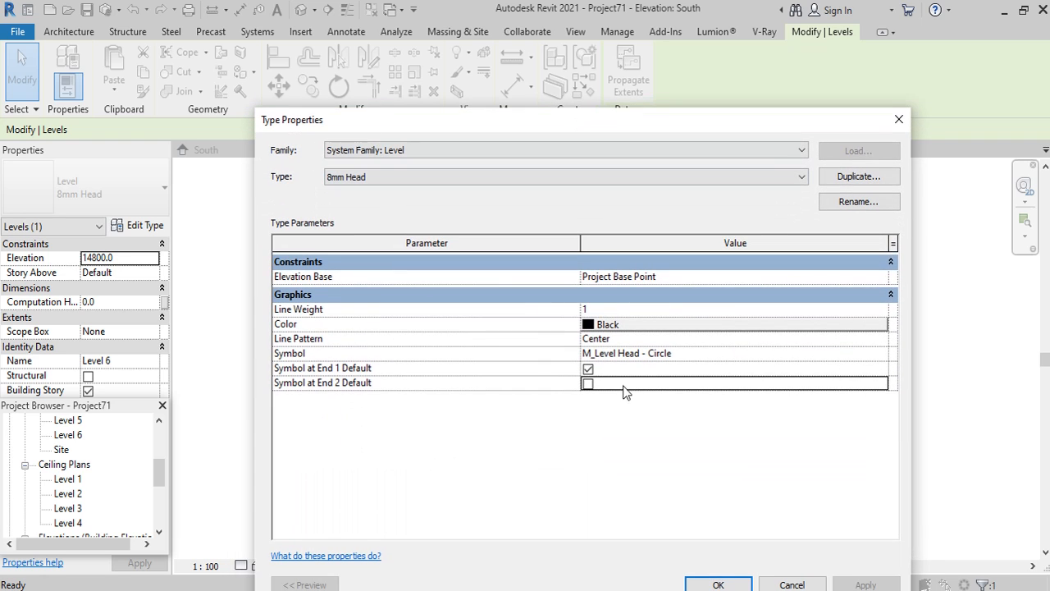
Enable the level type's default symbol at End 2 only, apply the properties, and deselect the level.
click(587, 383)
click(587, 368)
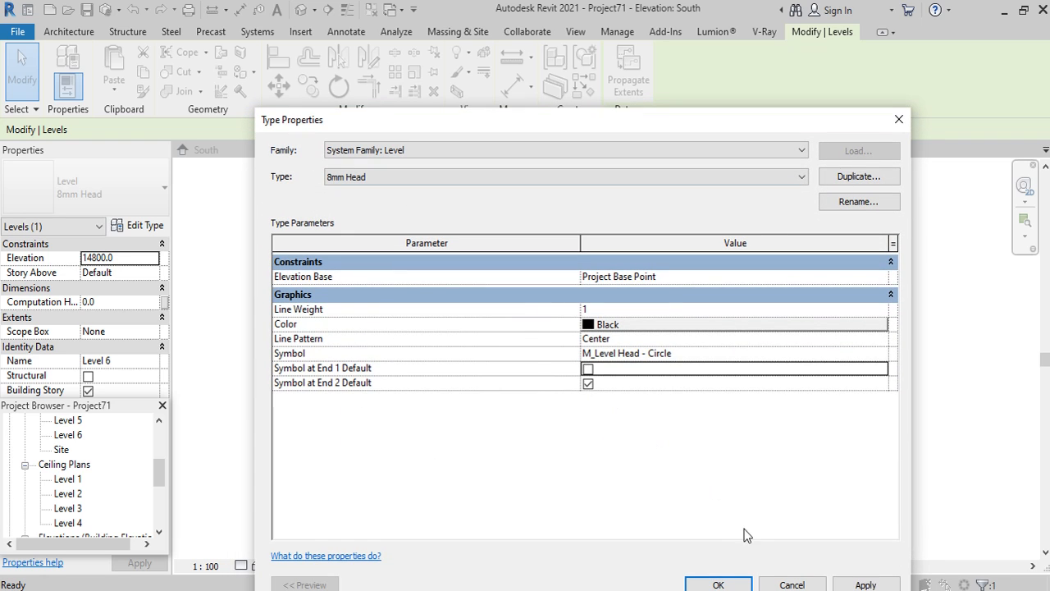
click(866, 585)
drag(576, 123, 325, 227)
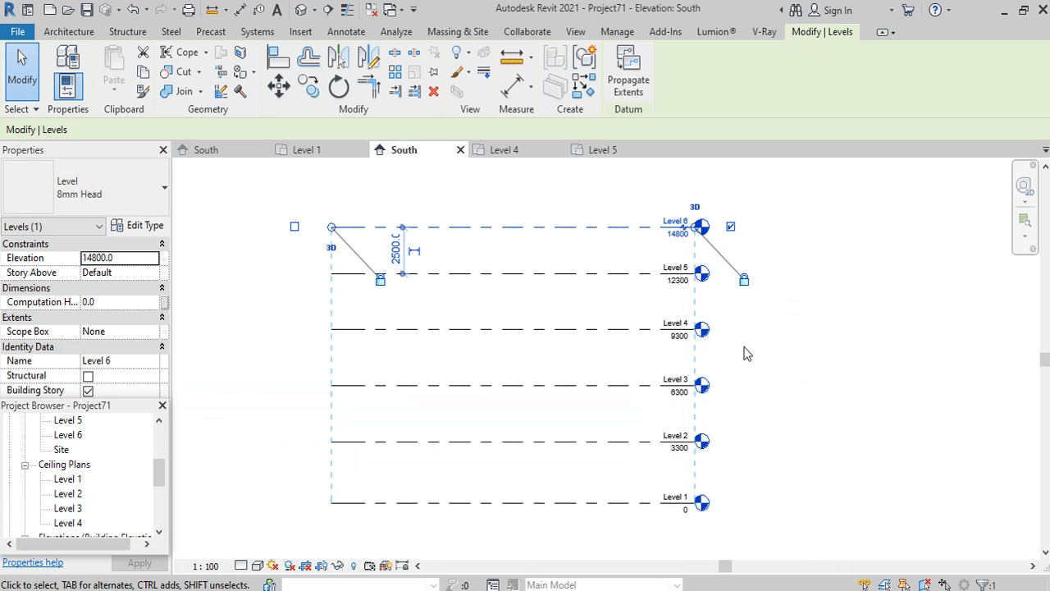
scroll(731, 359, up, 1)
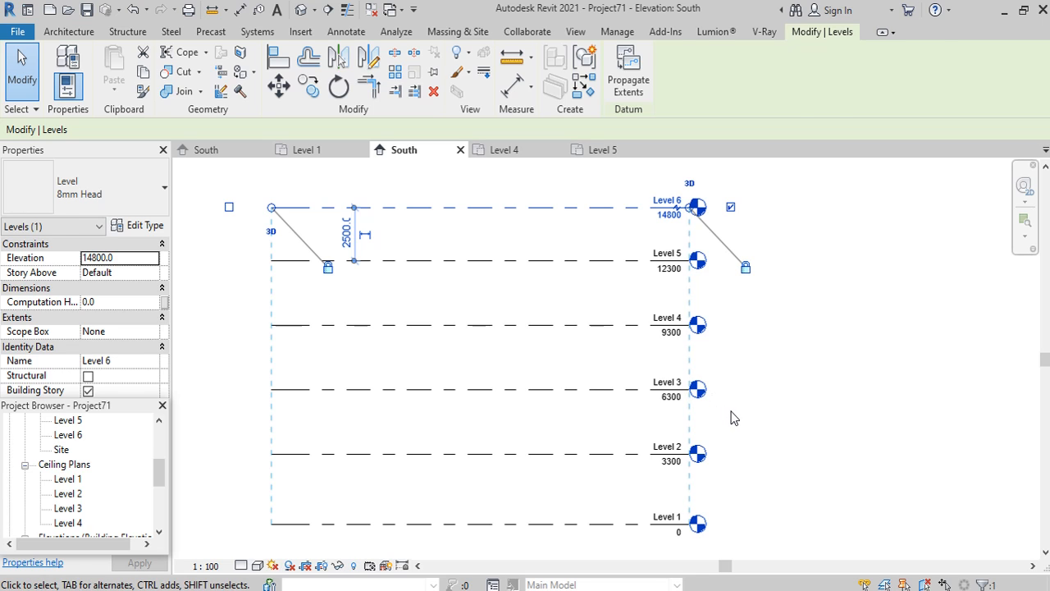
click(723, 349)
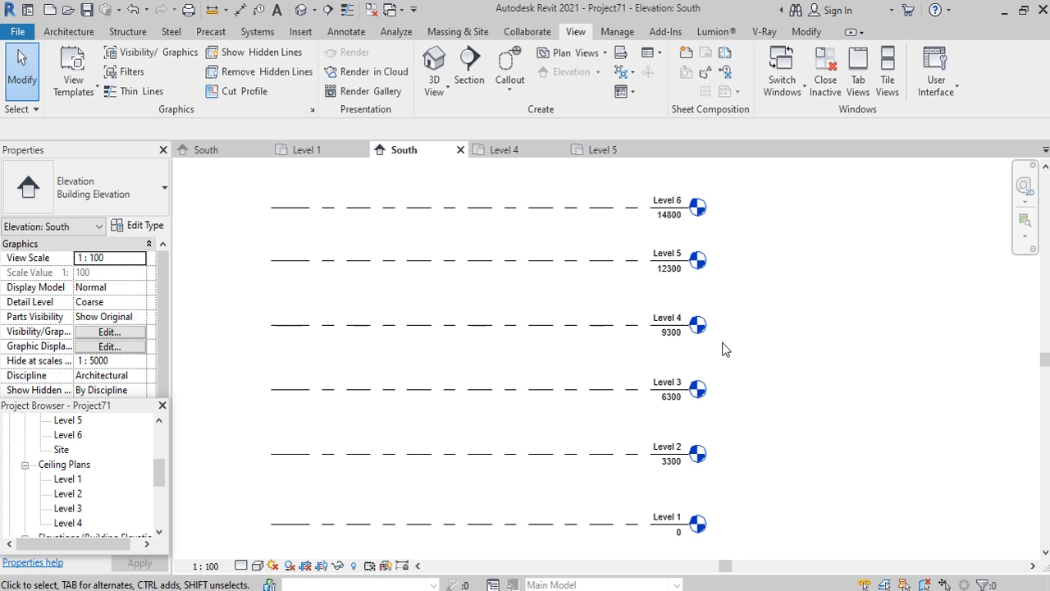
Start loading a family and open the Annotations folder of the Metric Library.
click(300, 32)
click(606, 78)
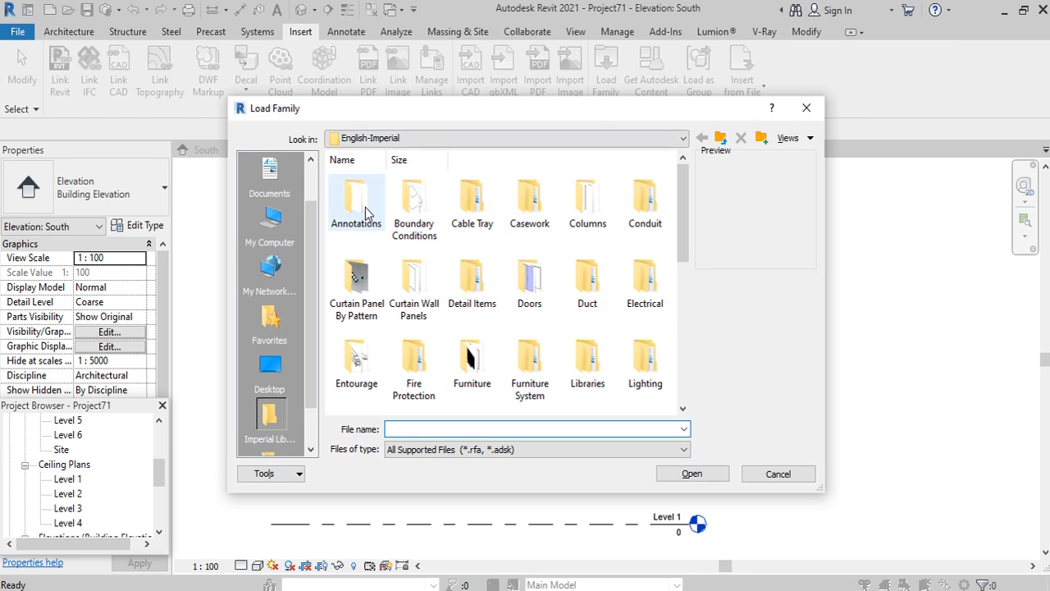
double_click(356, 205)
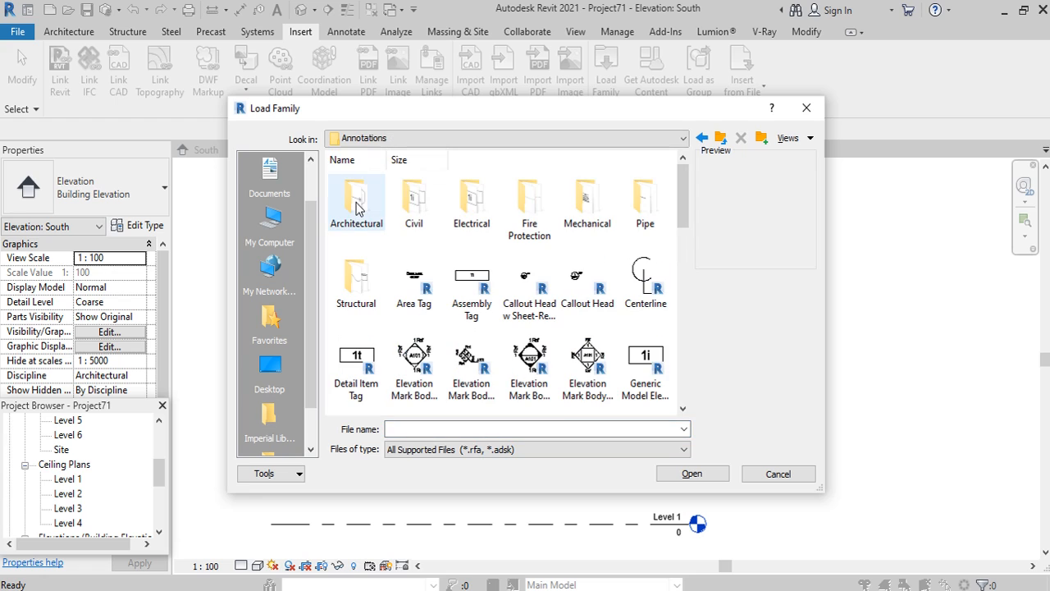
click(720, 140)
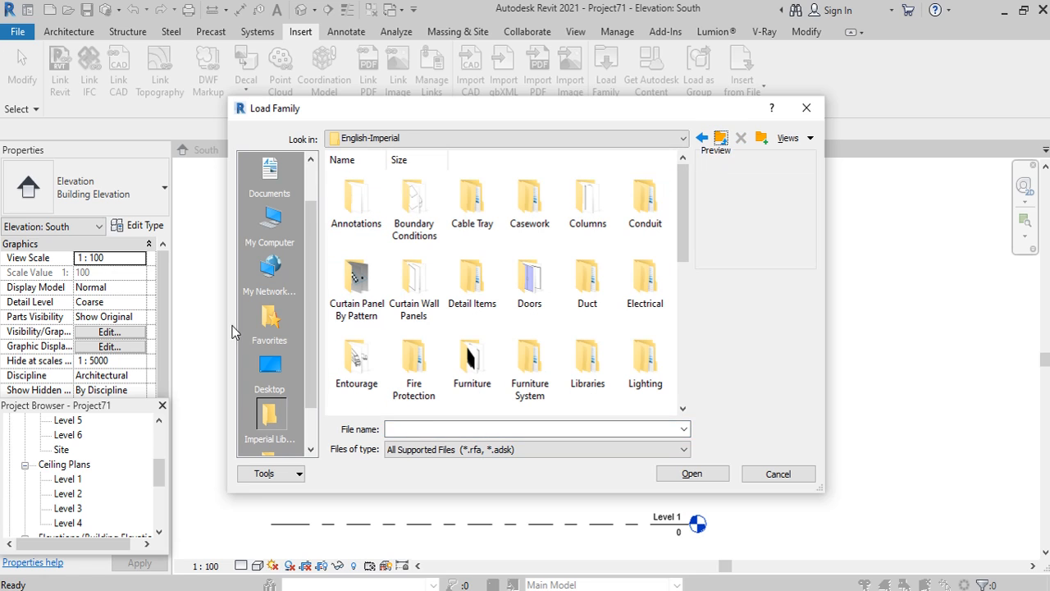
scroll(288, 383, down, 1)
click(268, 419)
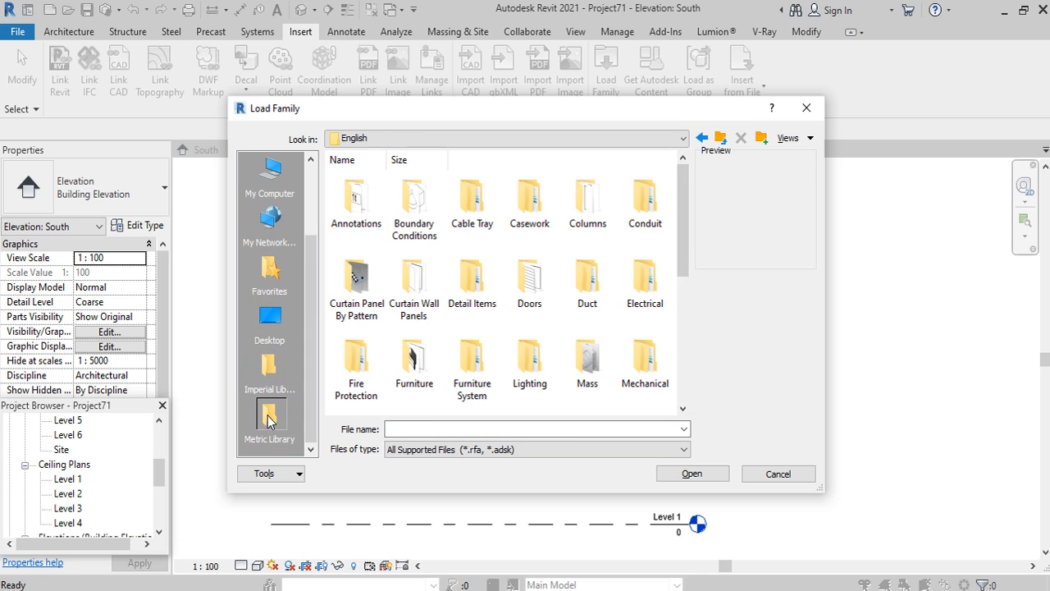
click(348, 197)
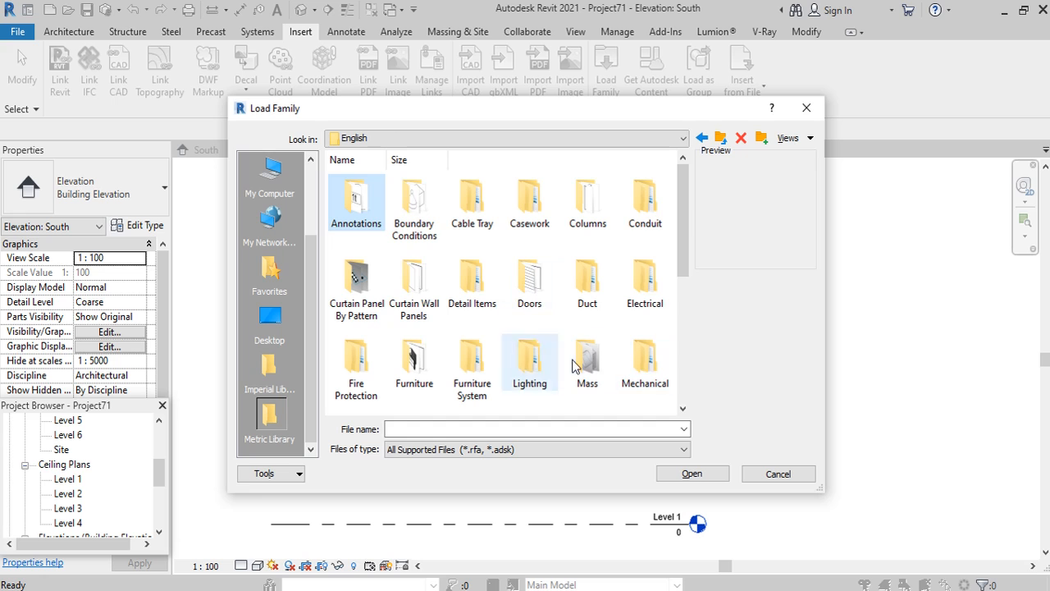
double_click(361, 212)
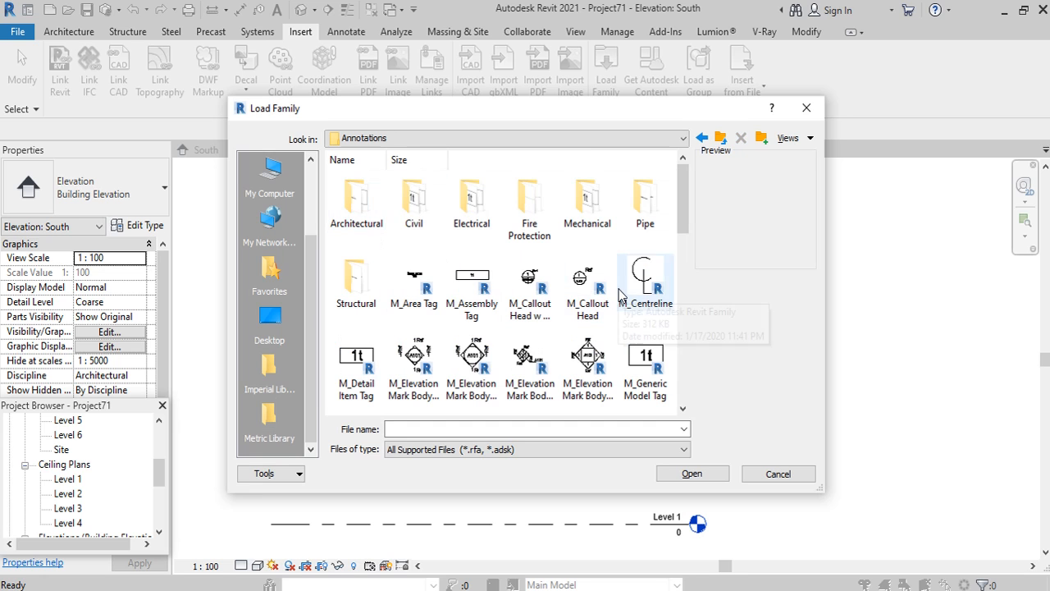
Load the M_Level Head - Triangle and M_Level Head - Triangle Spot annotation families into the project.
scroll(608, 328, down, 2)
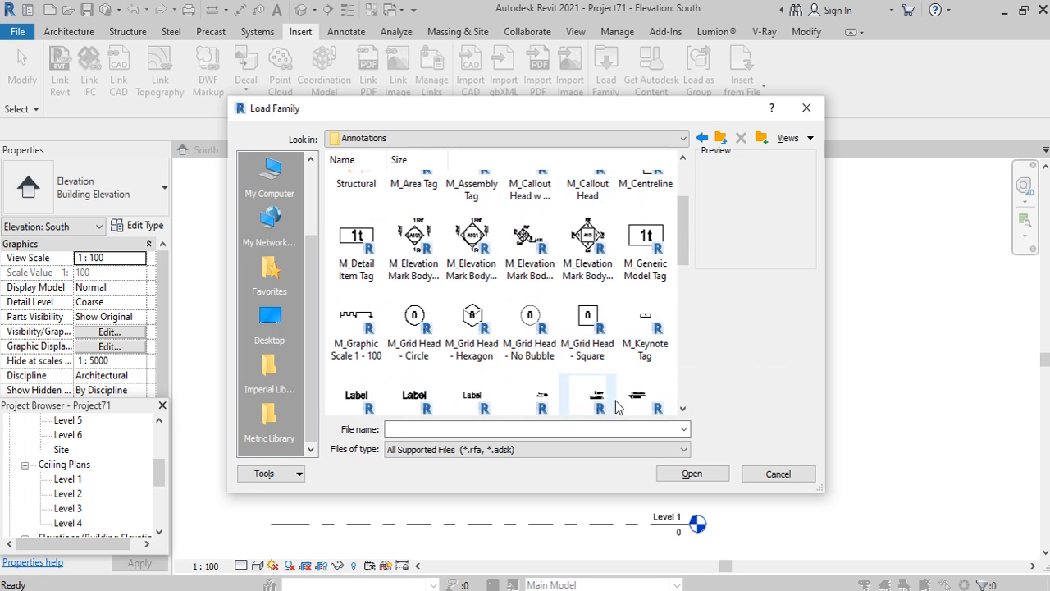
scroll(639, 394, down, 2)
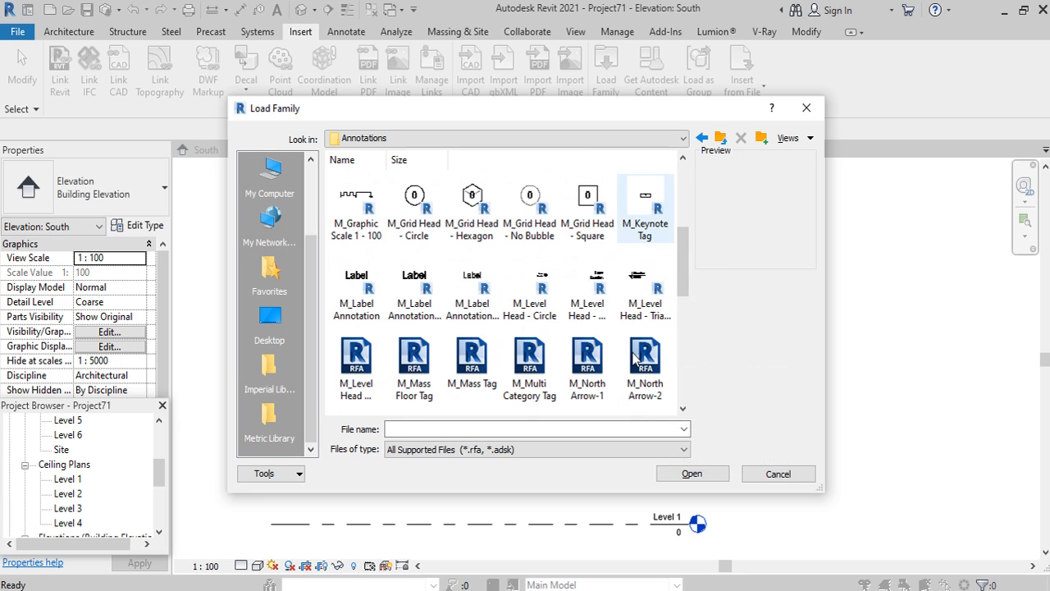
click(638, 297)
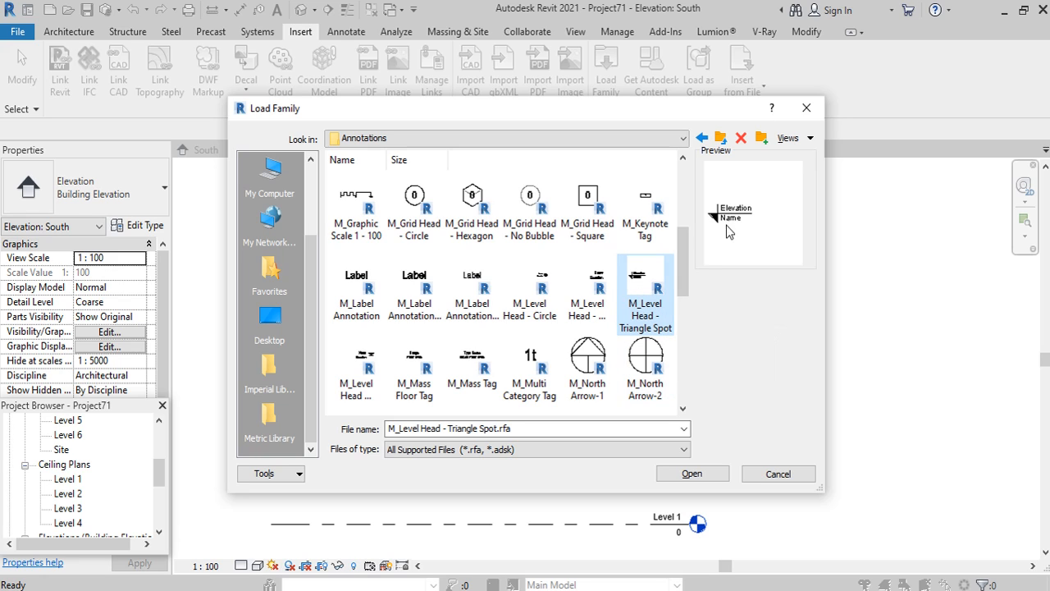
click(356, 370)
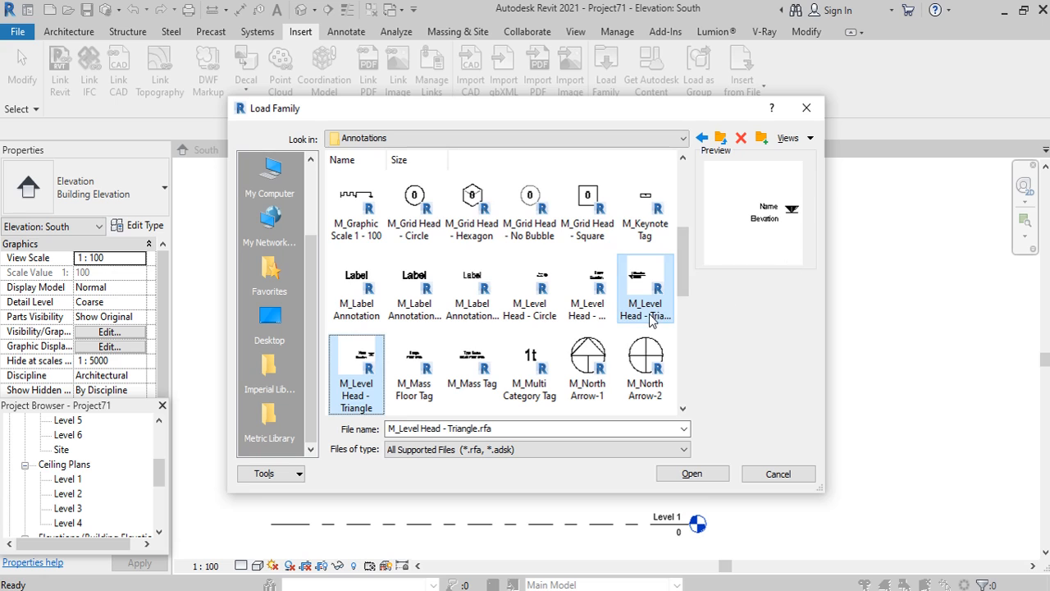
click(706, 476)
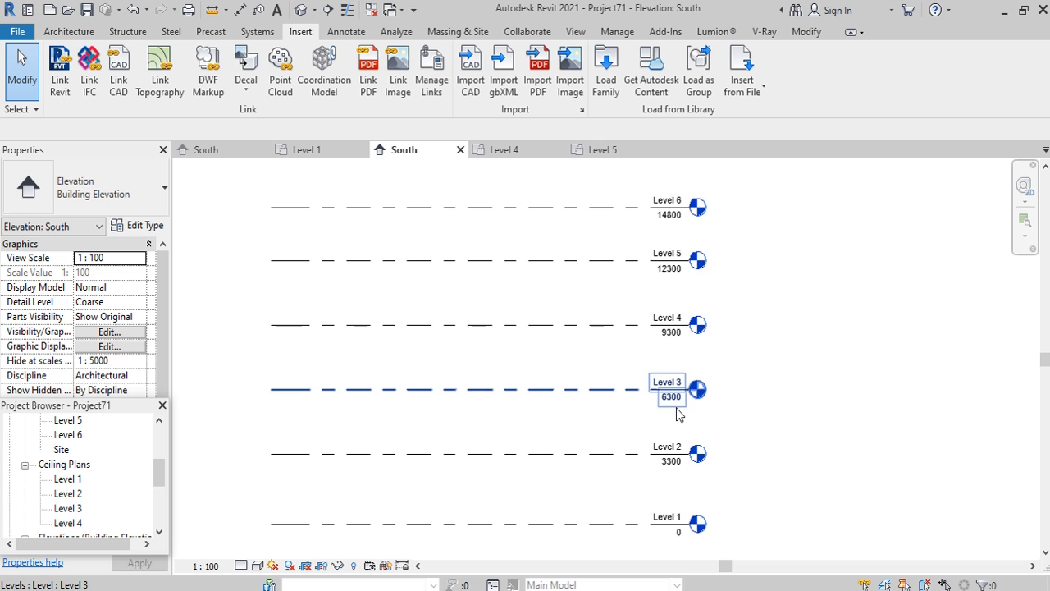
Set the level type's symbol to M_Level Head - Triangle using Level 6, apply it, and deselect the level.
click(600, 210)
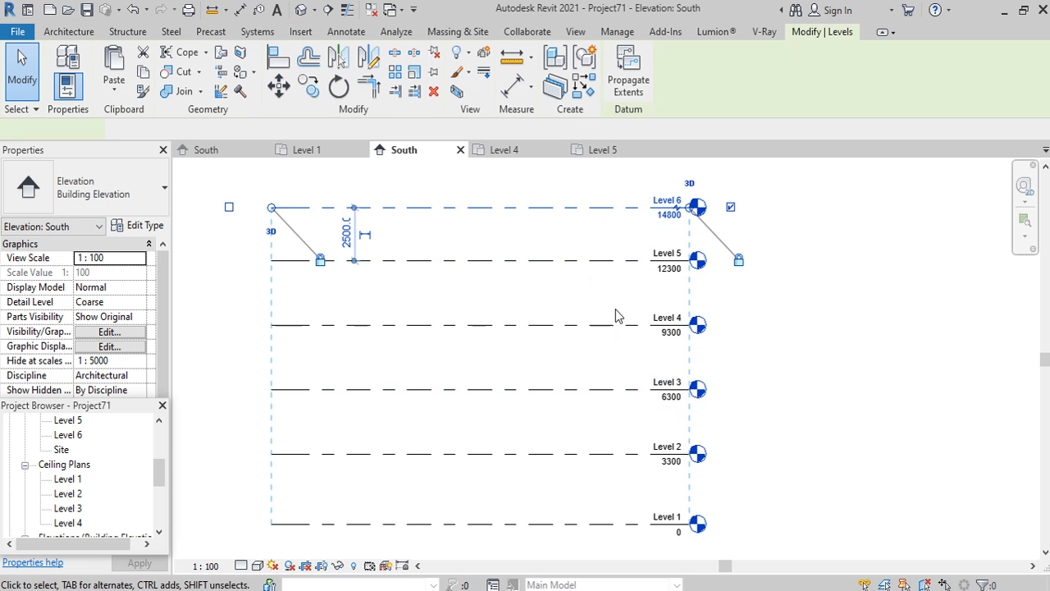
click(141, 227)
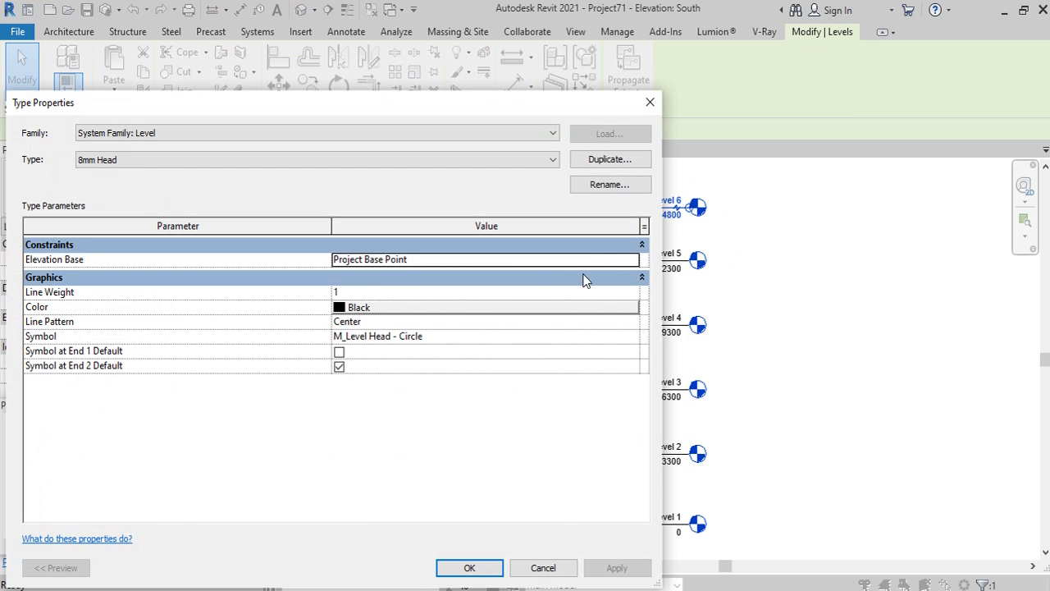
click(632, 337)
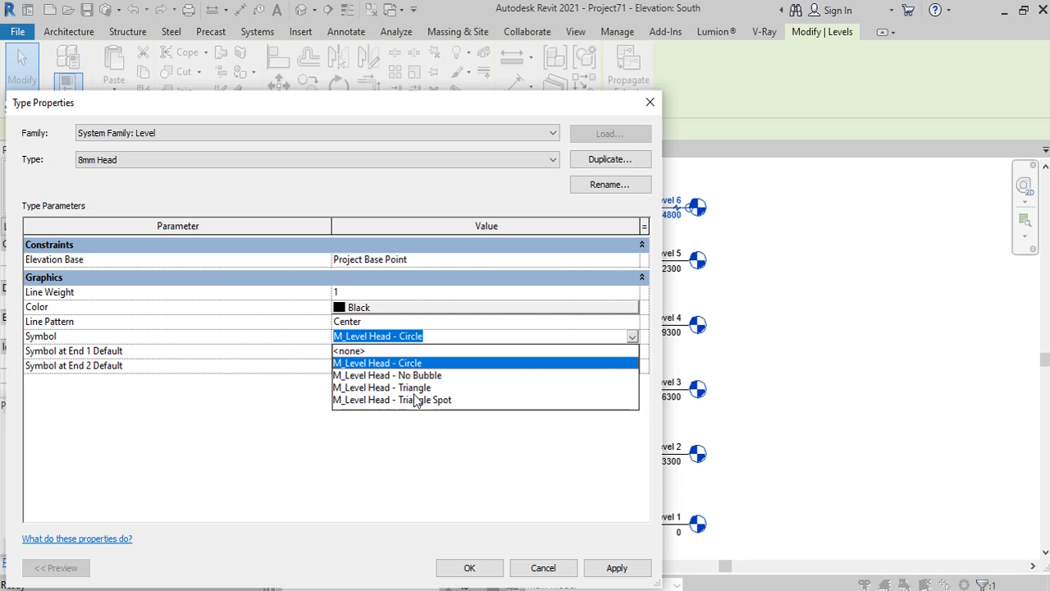
click(368, 389)
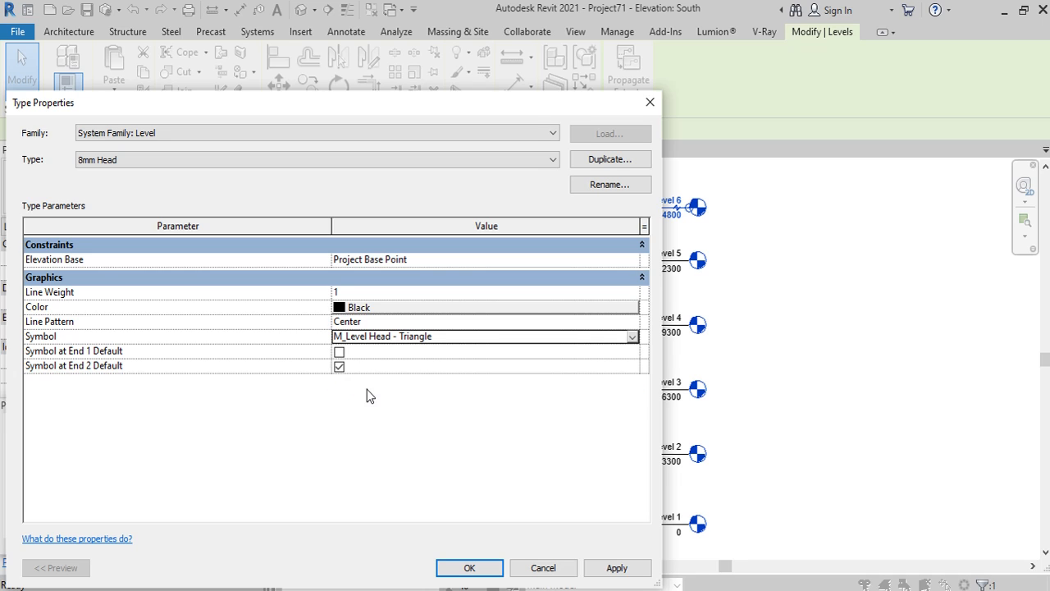
click(617, 568)
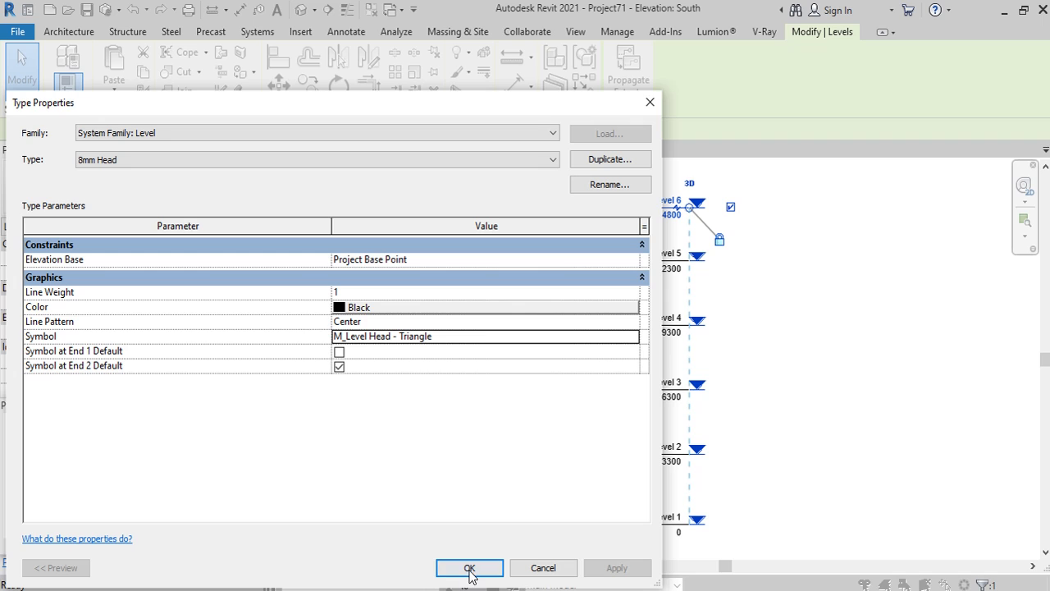
click(470, 570)
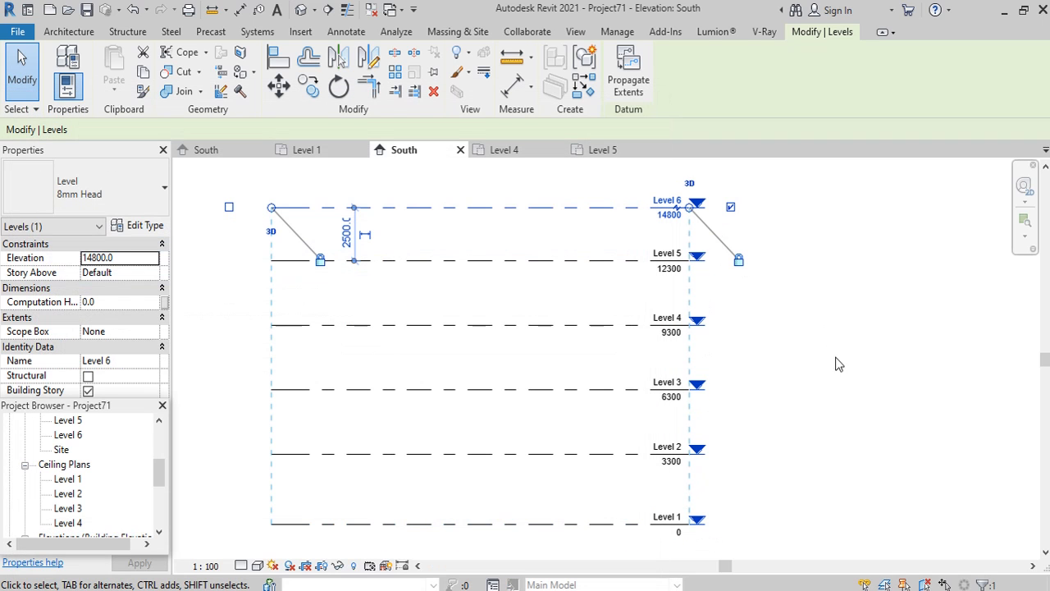
click(849, 434)
Switch the level type's symbol to M_Level Head - Triangle Spot, apply the change, and clear the level selection.
click(607, 207)
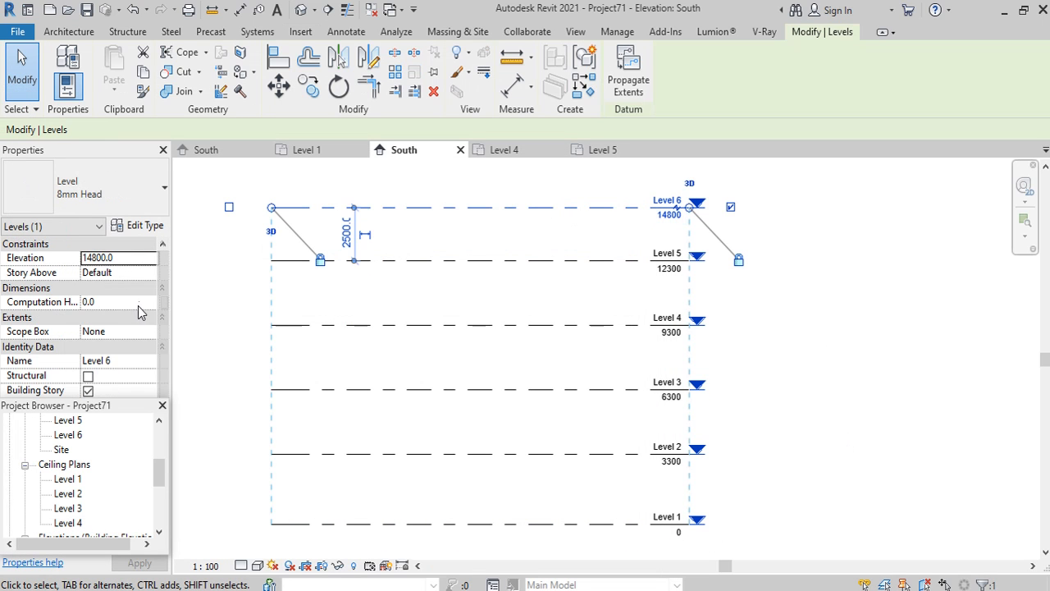
click(138, 225)
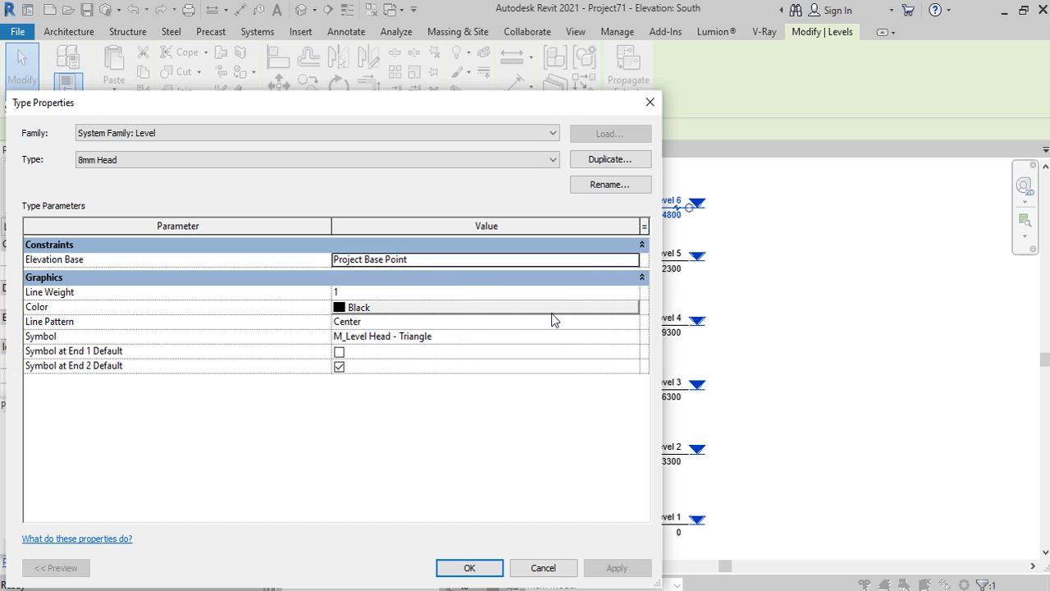
click(628, 336)
click(628, 336)
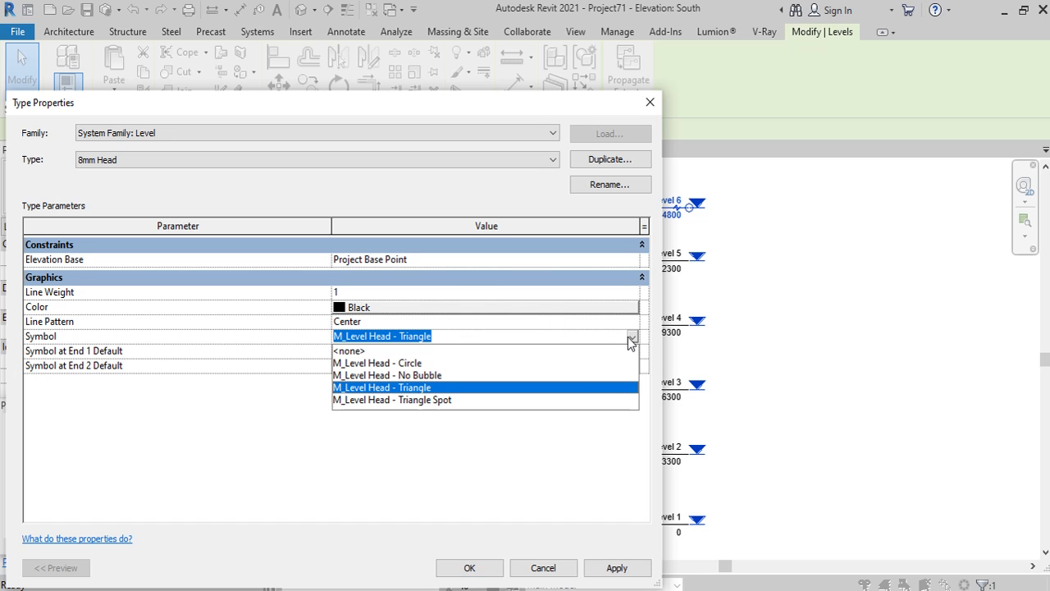
click(391, 401)
click(614, 572)
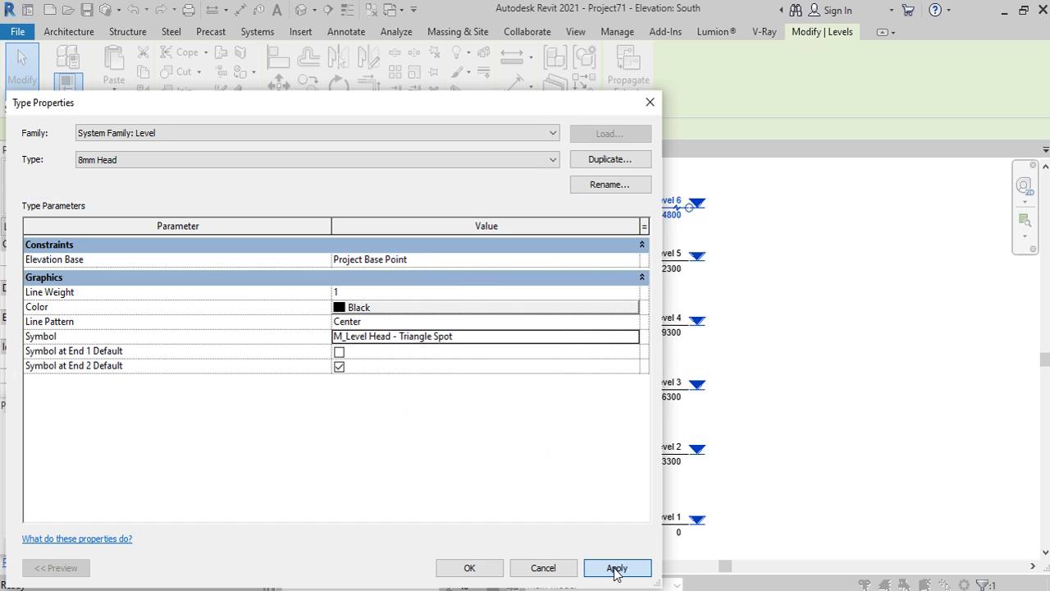
click(470, 568)
click(850, 332)
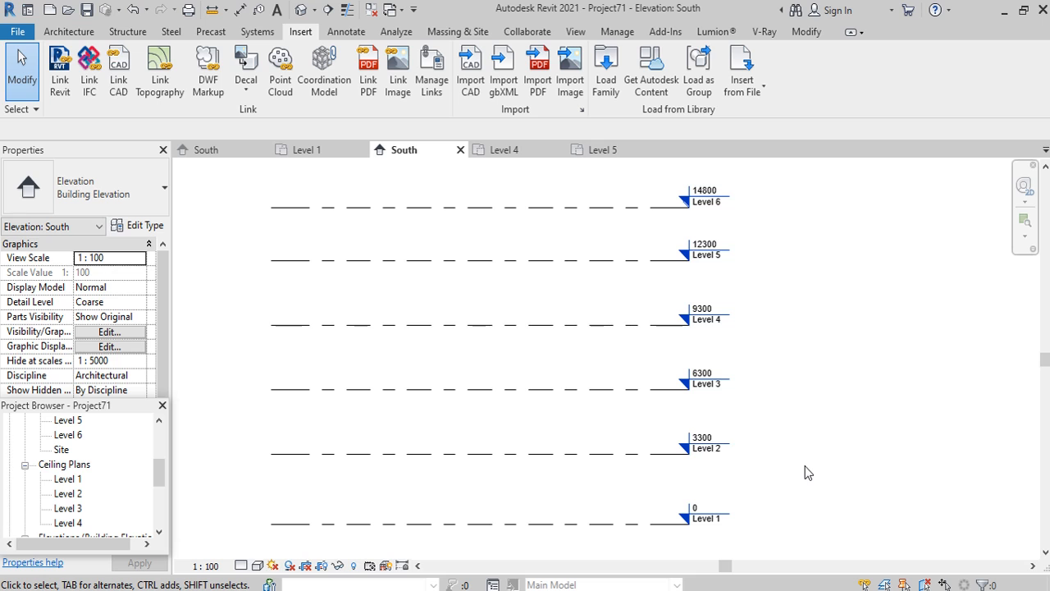
Rename Level 1 to foundation in the elevation and have its corresponding views renamed as well.
scroll(704, 524, up, 4)
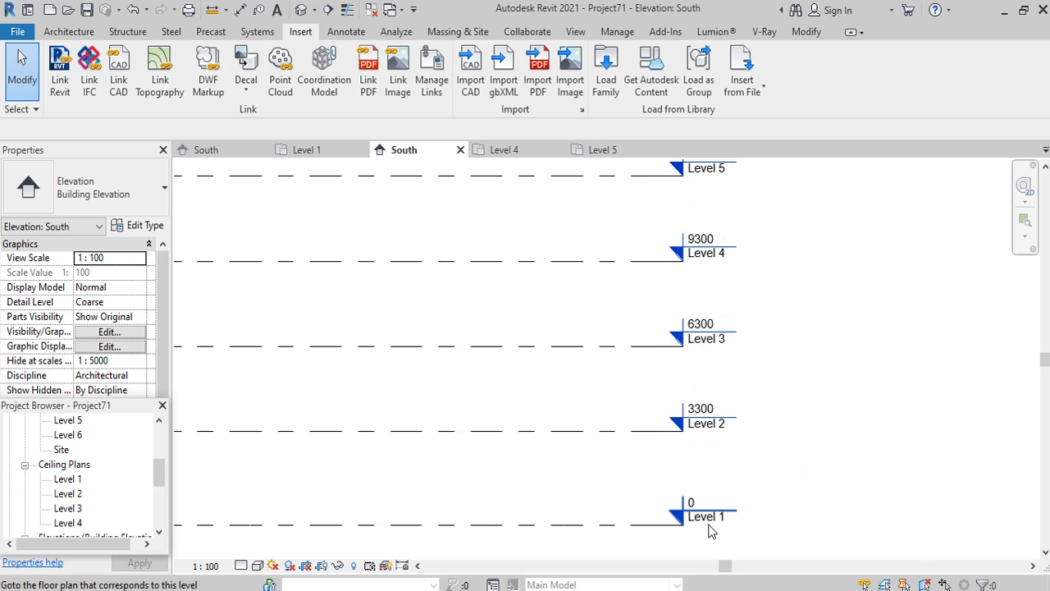
double_click(704, 521)
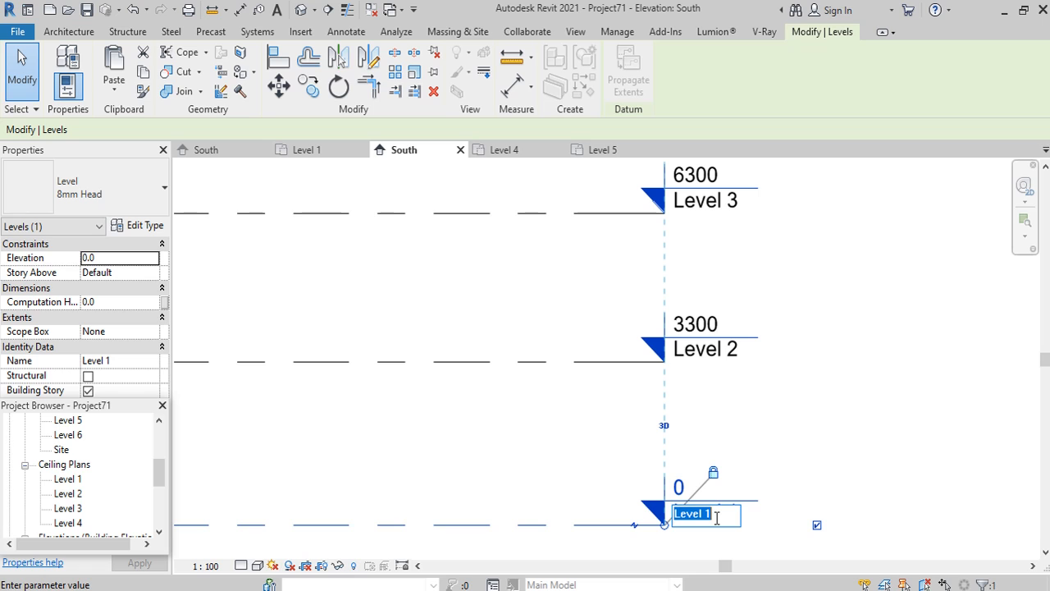
text(foundation)
click(810, 454)
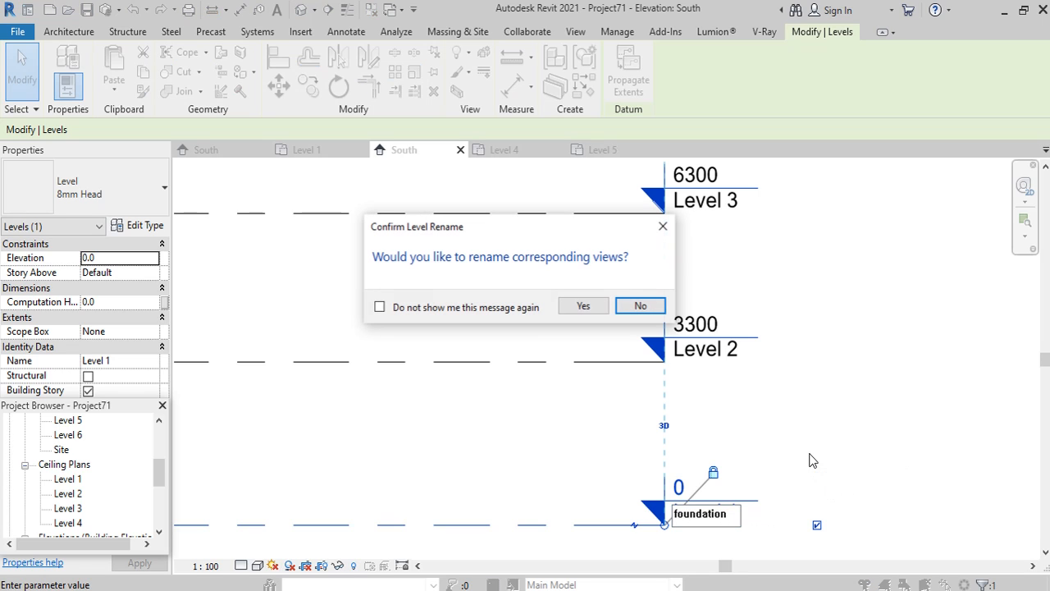
click(583, 306)
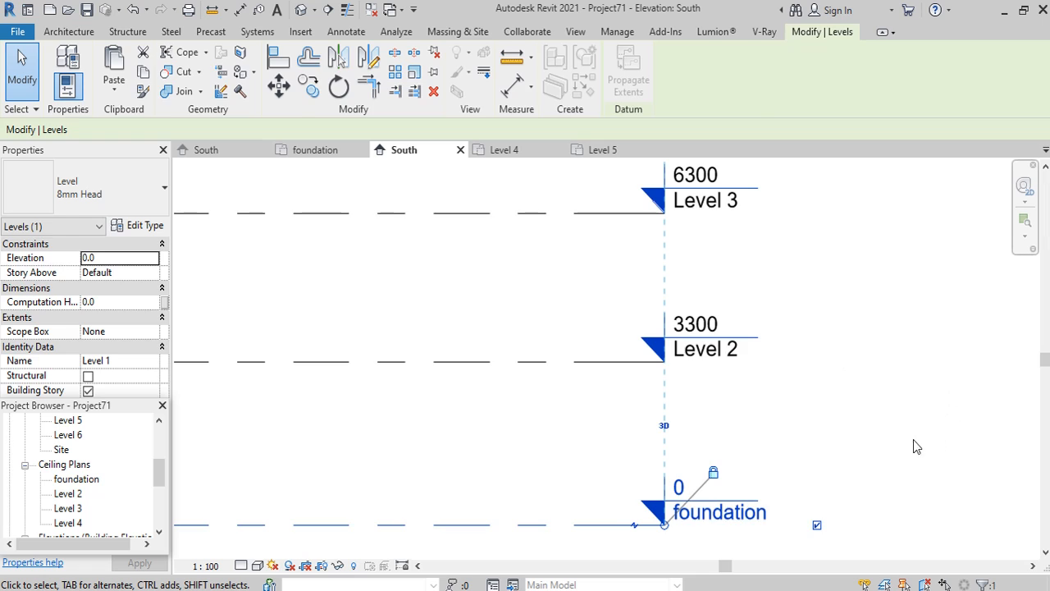
click(779, 462)
scroll(779, 461, down, 3)
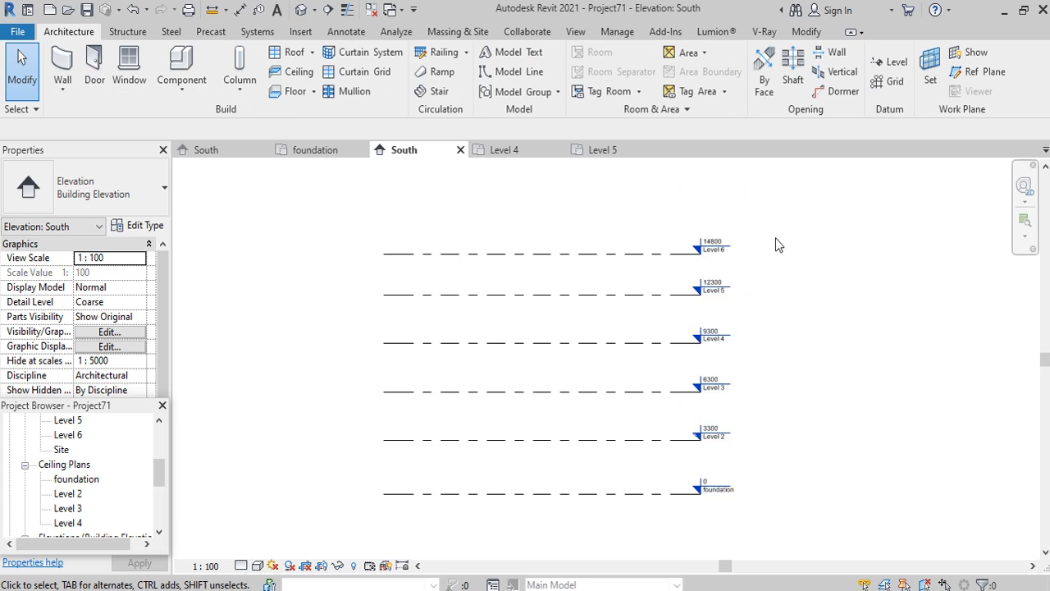
Start placing a new level in the South elevation and save the project at the reminder.
scroll(776, 238, up, 1)
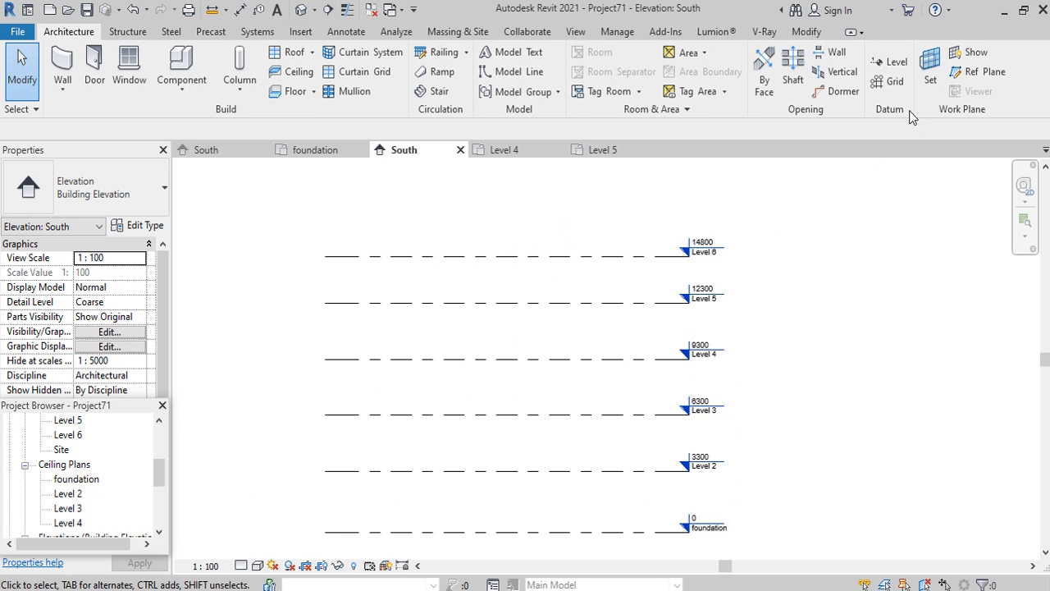
click(890, 63)
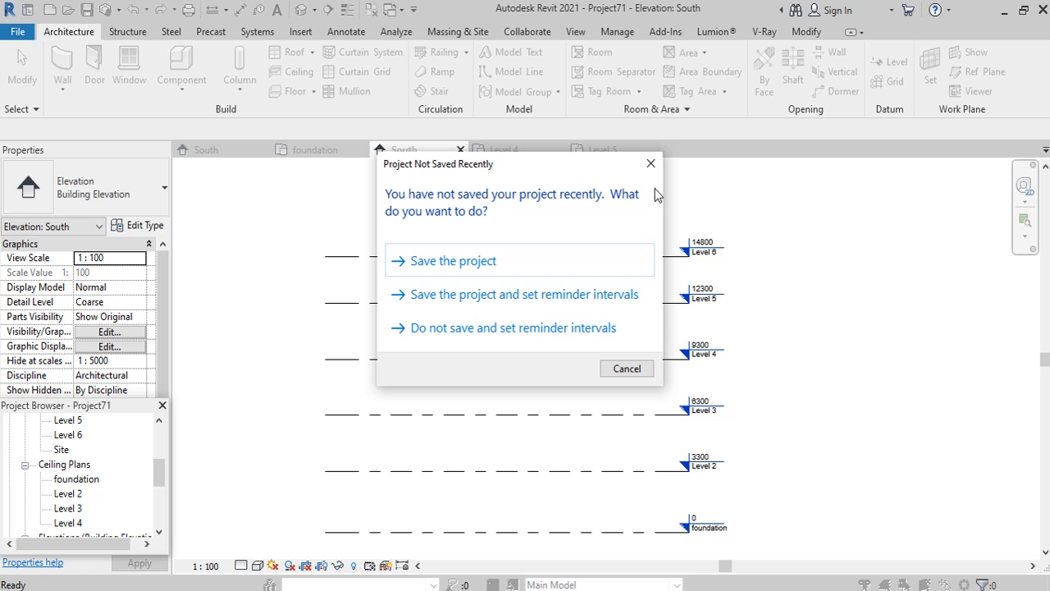
click(453, 262)
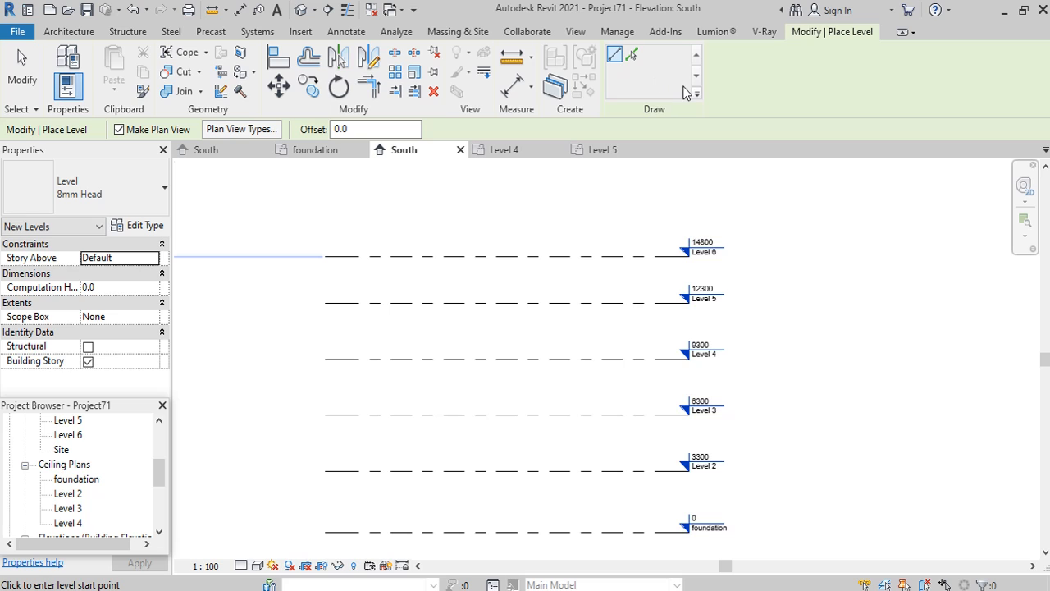
Create two levels with Pick Lines at a 600 mm offset, one above Level 6 and another above that new level.
click(634, 57)
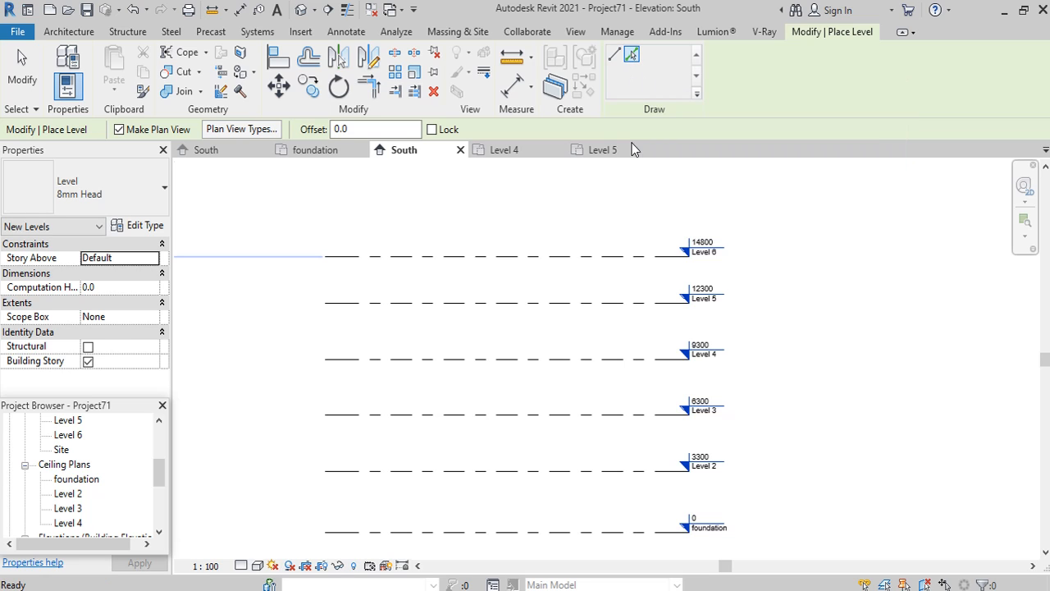
double_click(352, 129)
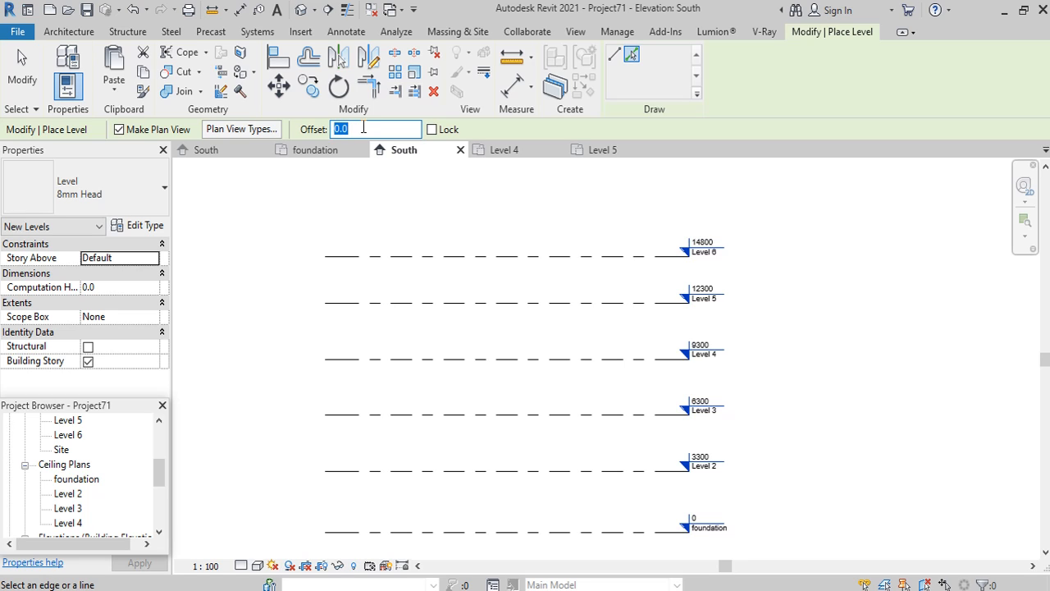
text(600)
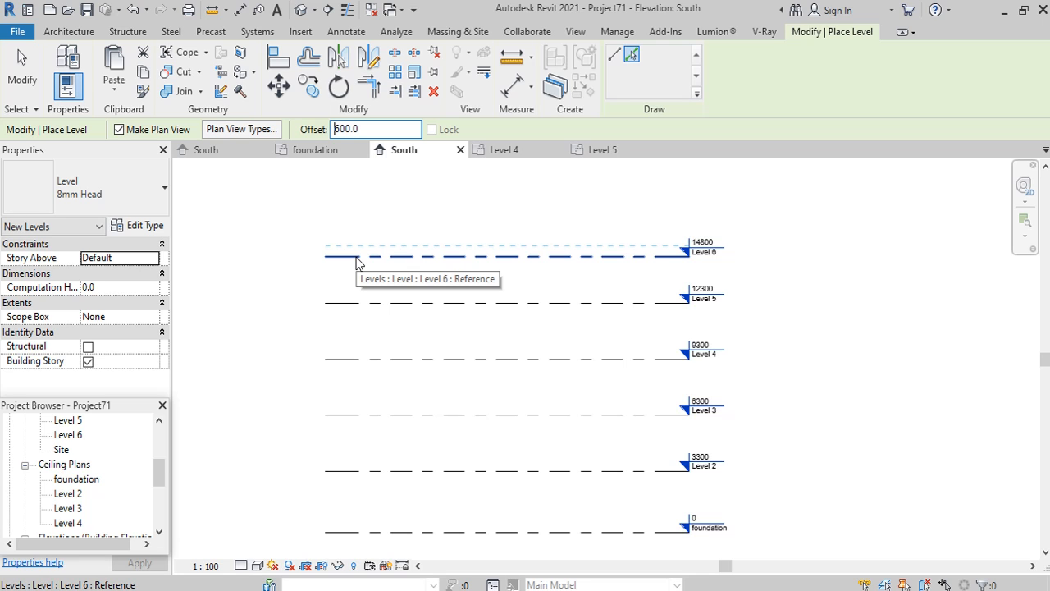
click(356, 258)
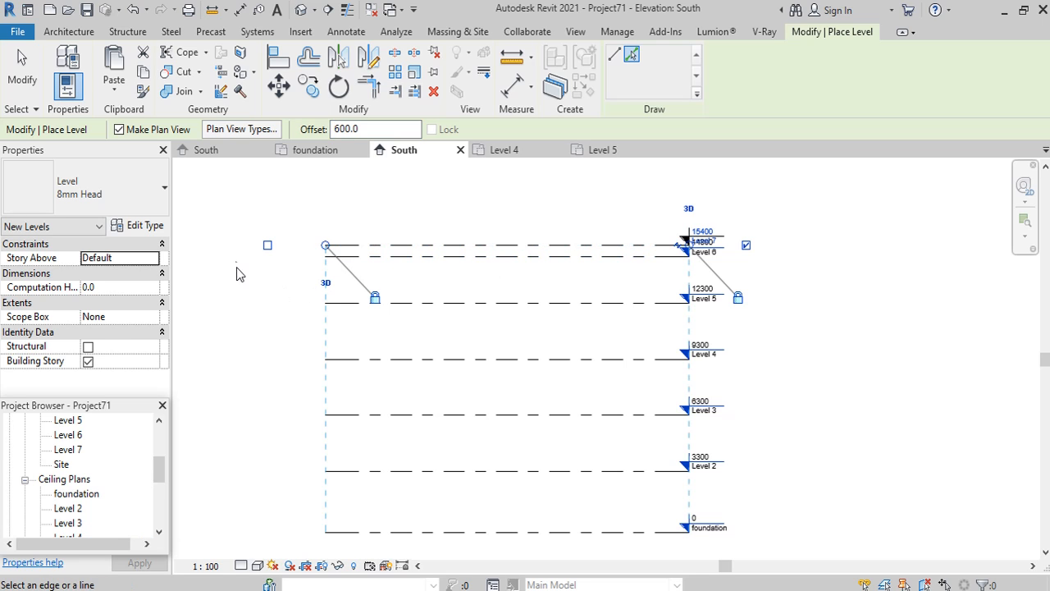
click(480, 245)
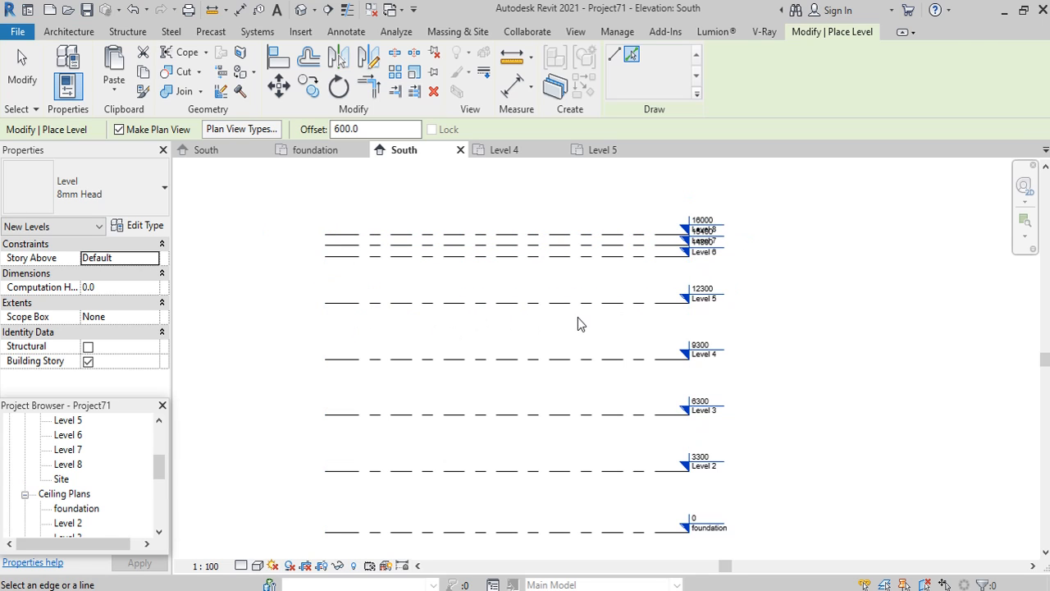
key(Escape)
key(Escape)
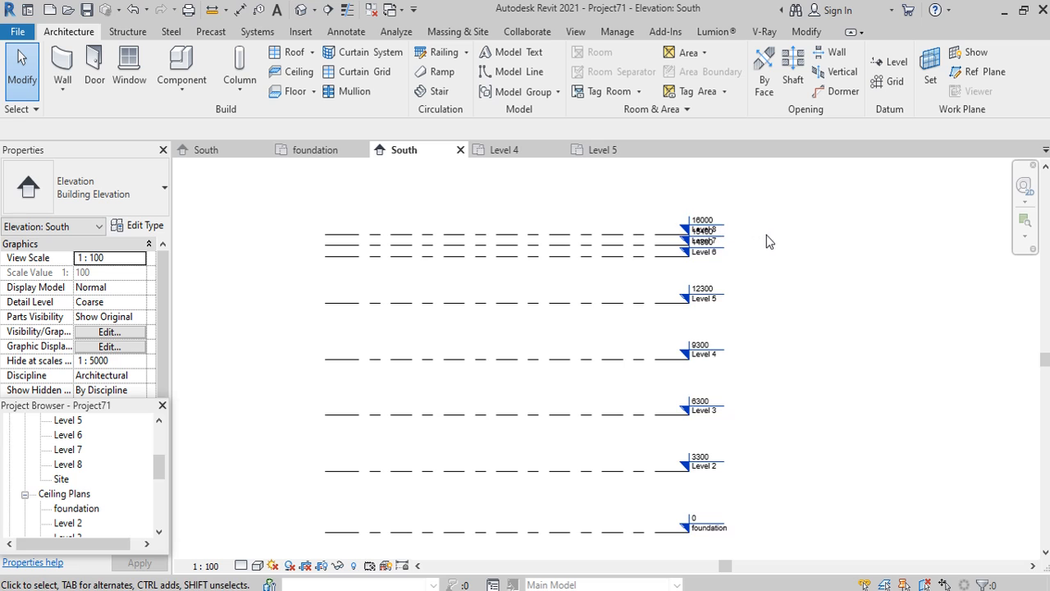
Change the level type's symbol to M_Level Head - Circle through the topmost level and apply it.
scroll(738, 242, up, 4)
scroll(738, 248, down, 2)
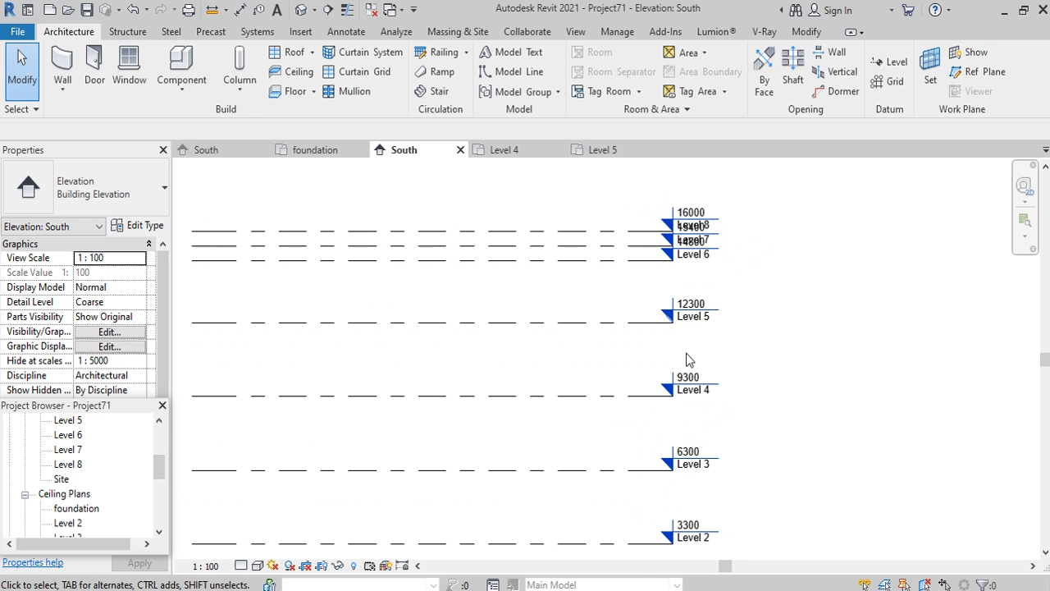
click(637, 236)
click(138, 225)
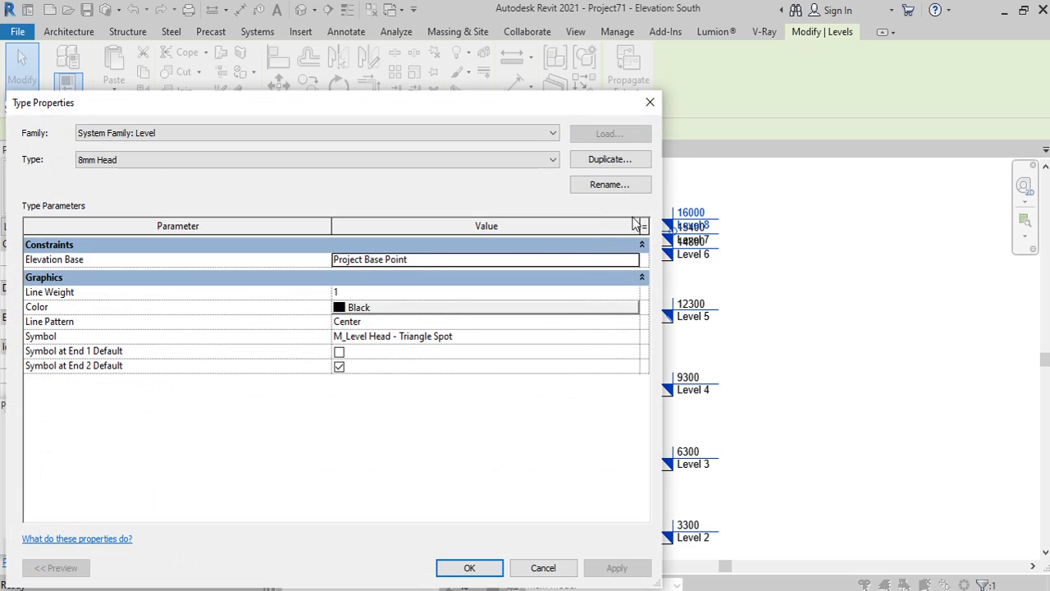
click(627, 335)
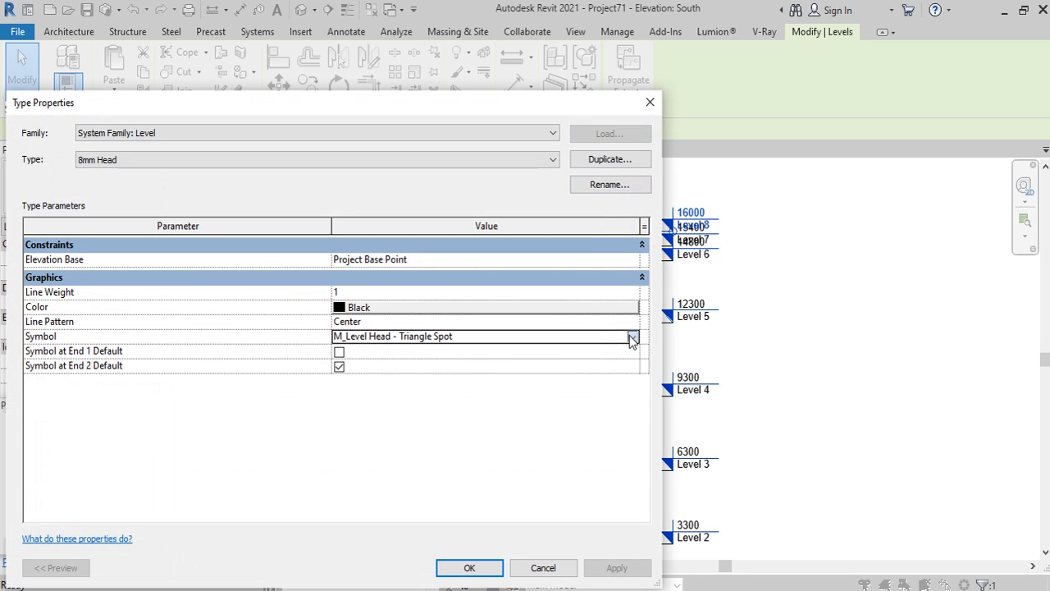
click(632, 337)
click(390, 363)
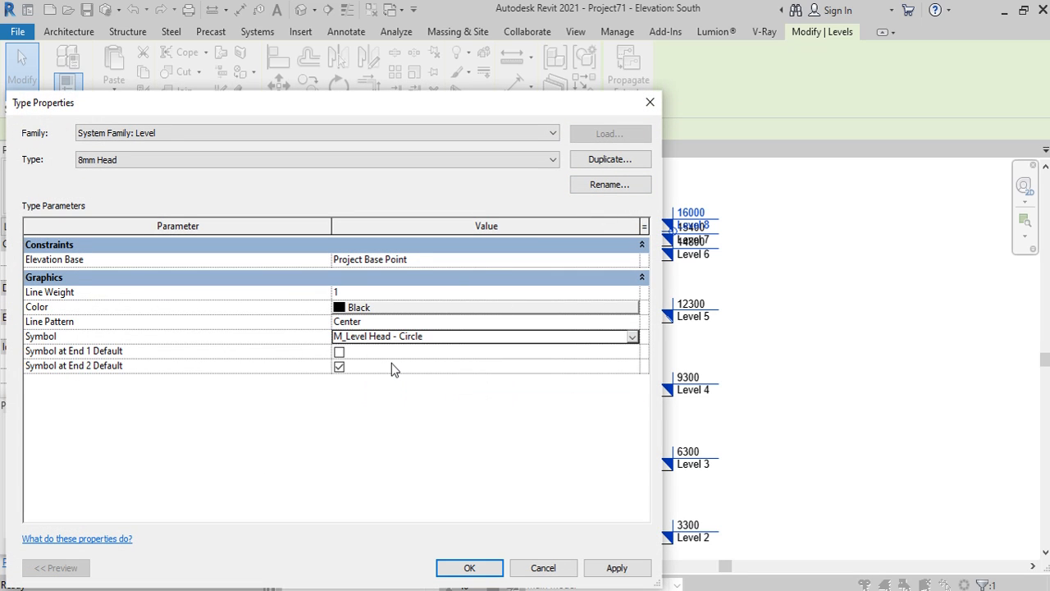
click(617, 567)
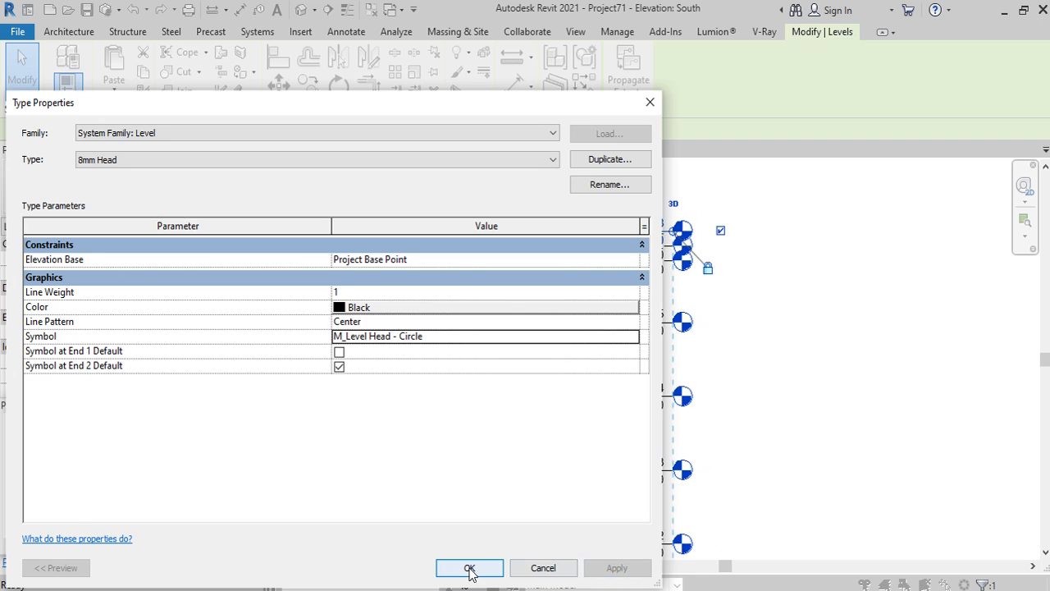
Confirm the level type's symbol change and clear the selection of the topmost level.
click(470, 568)
scroll(652, 246, up, 2)
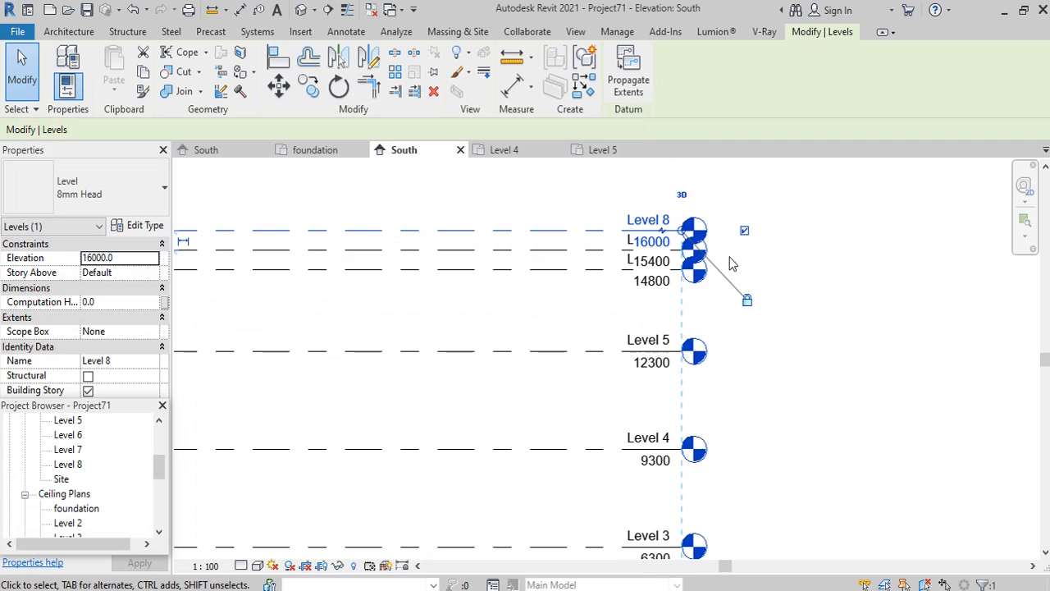
click(756, 285)
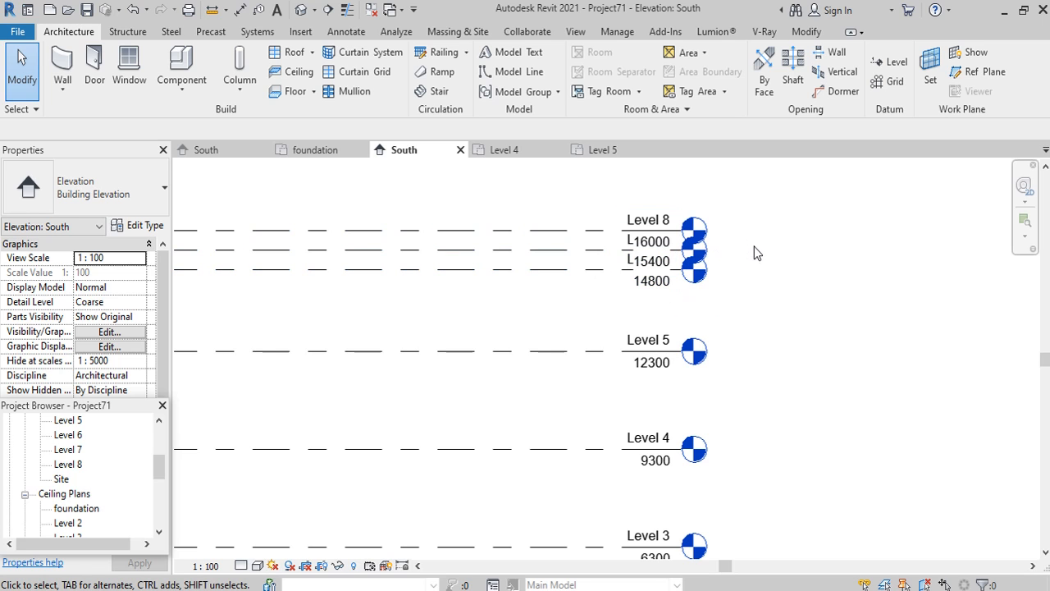
scroll(754, 246, down, 2)
scroll(777, 245, up, 1)
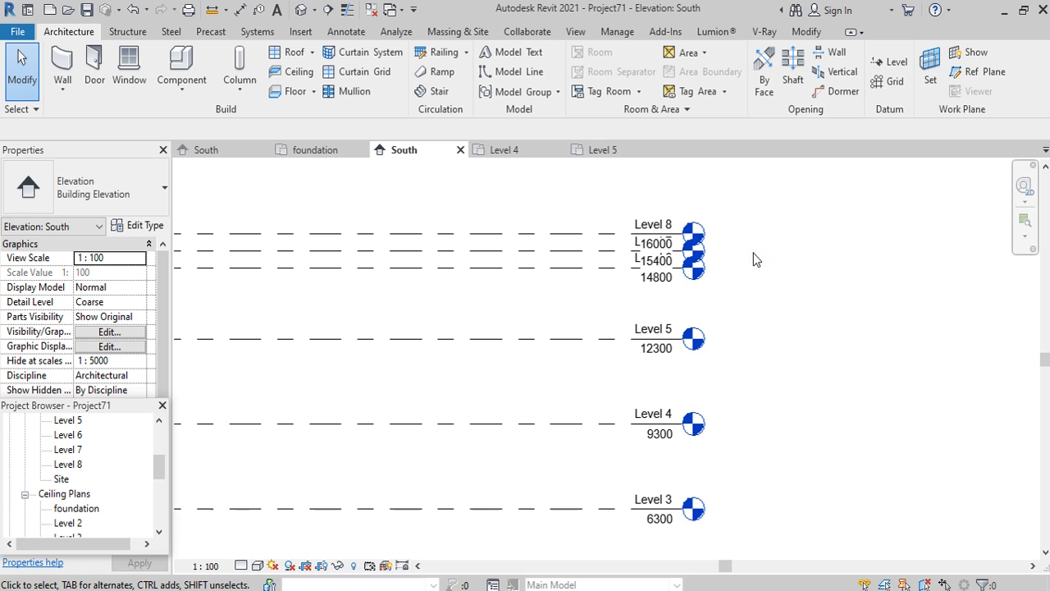
Add an elbow to Level 8's line and raise its head and label above the level line.
click(605, 241)
scroll(666, 239, up, 3)
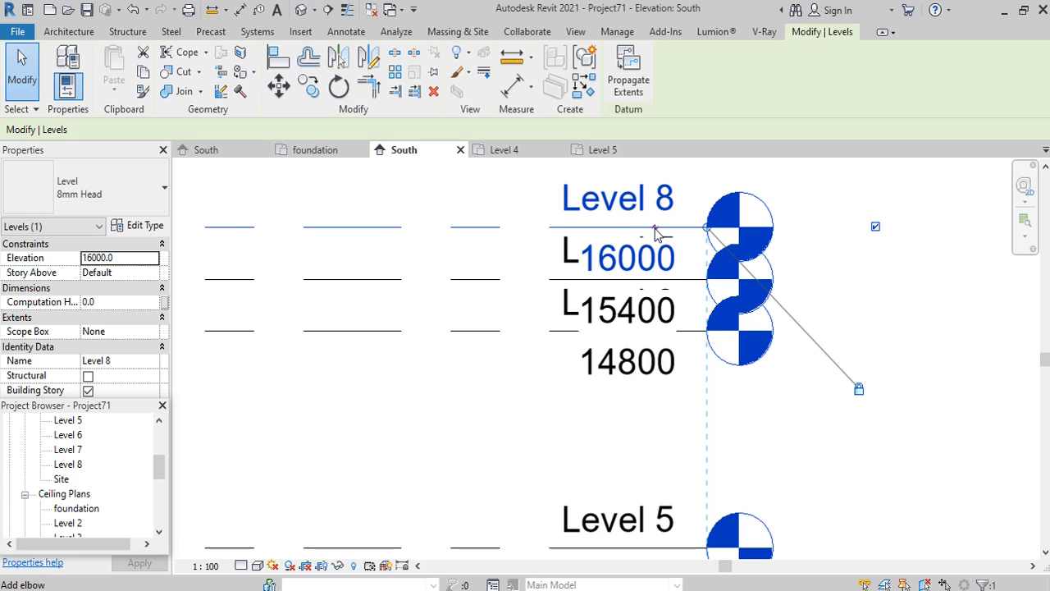
click(656, 231)
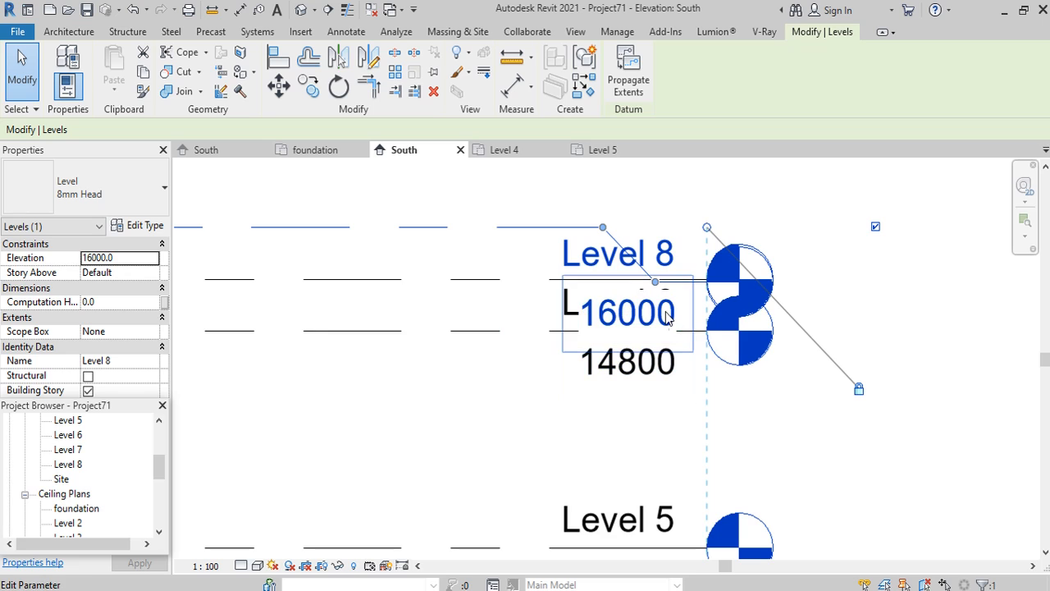
scroll(667, 320, down, 4)
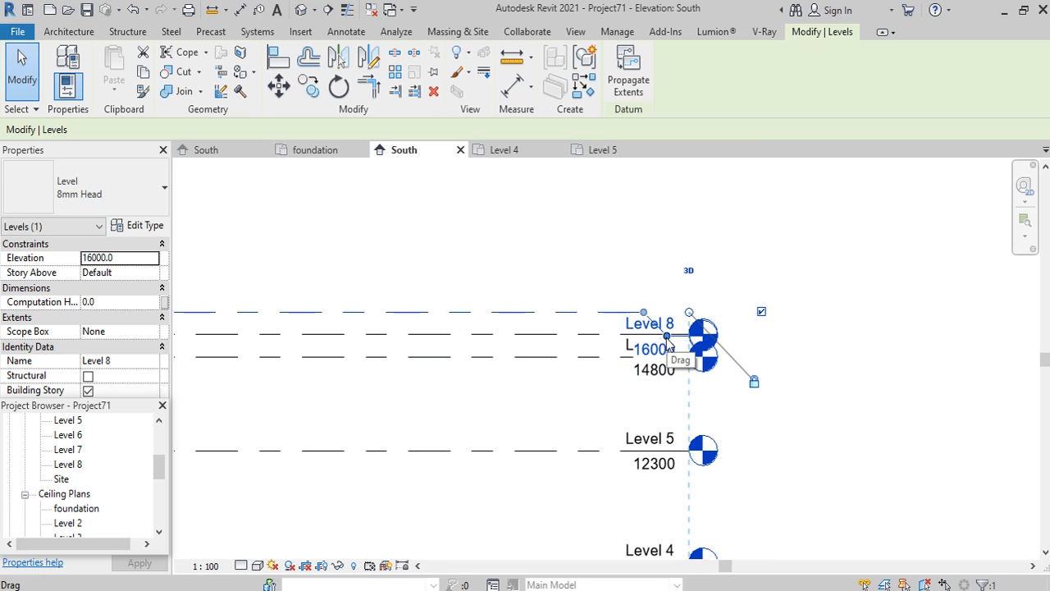
drag(668, 343, 674, 259)
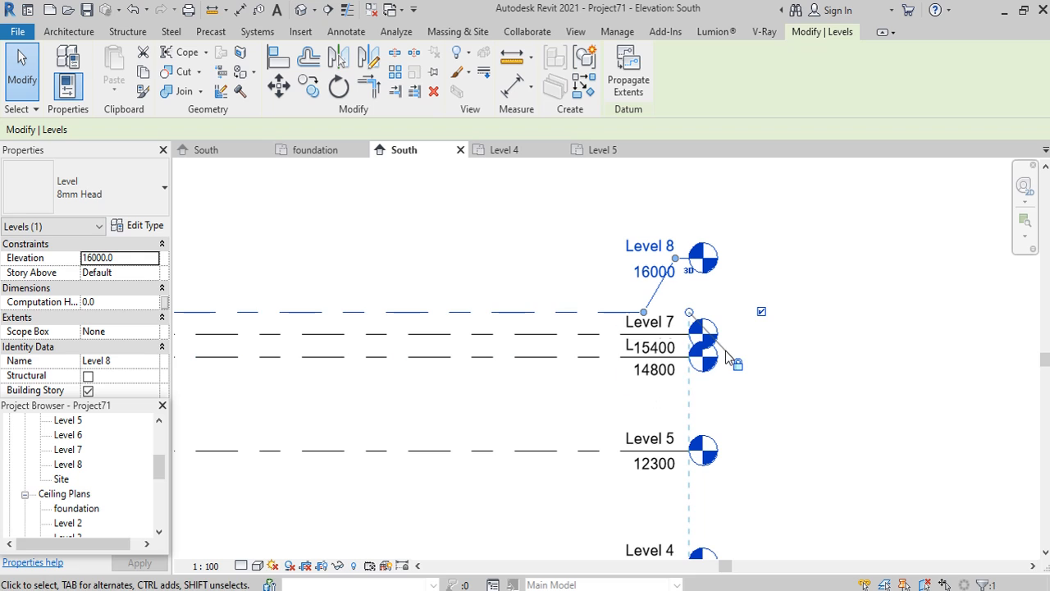
Add an elbow to Level 6's line so its head and label sit below the level line.
click(592, 360)
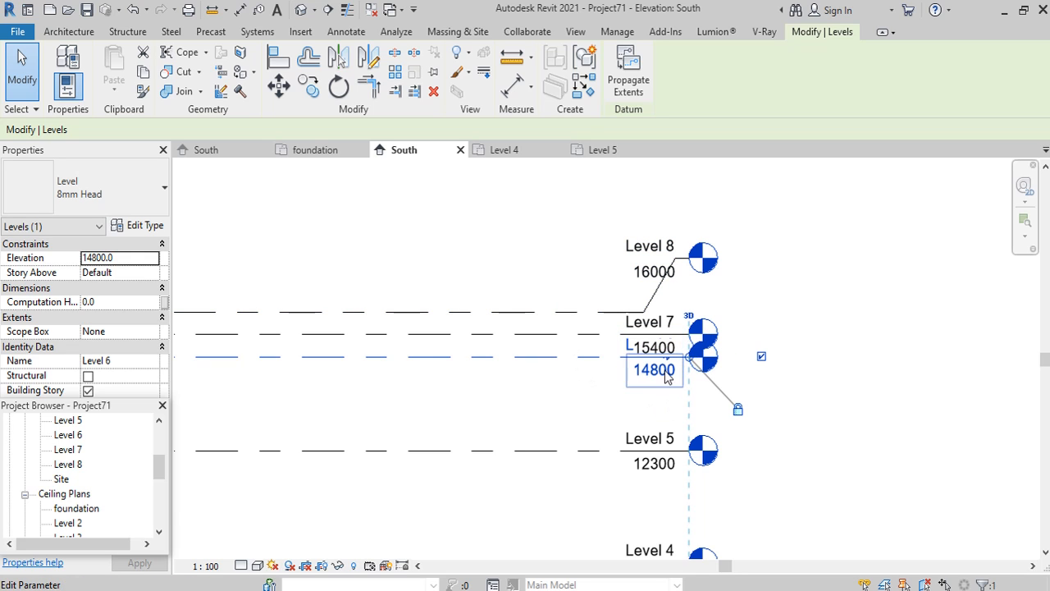
scroll(666, 366, up, 4)
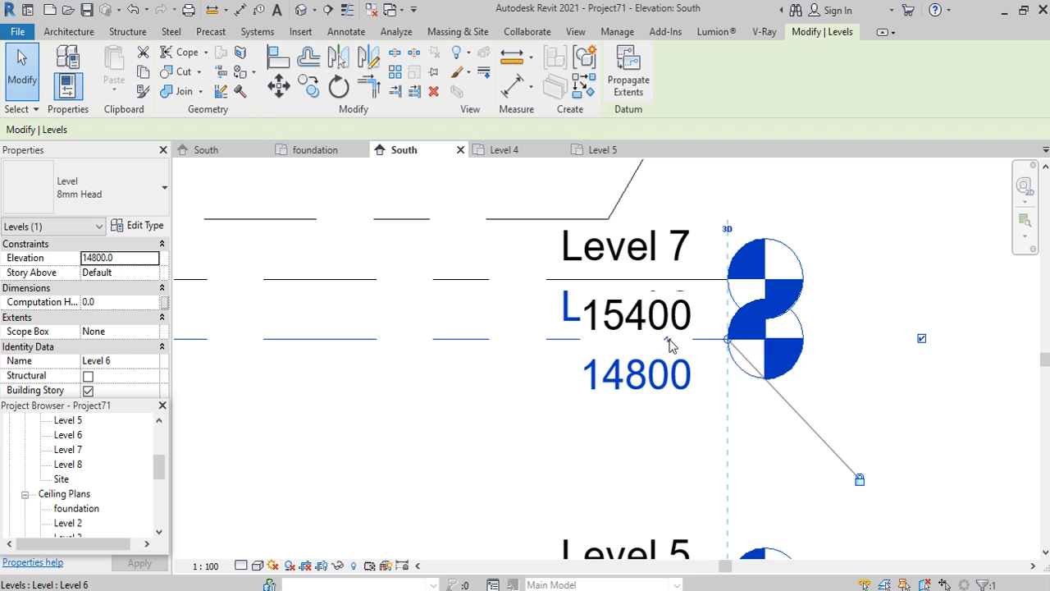
click(669, 343)
key(Escape)
scroll(672, 344, down, 4)
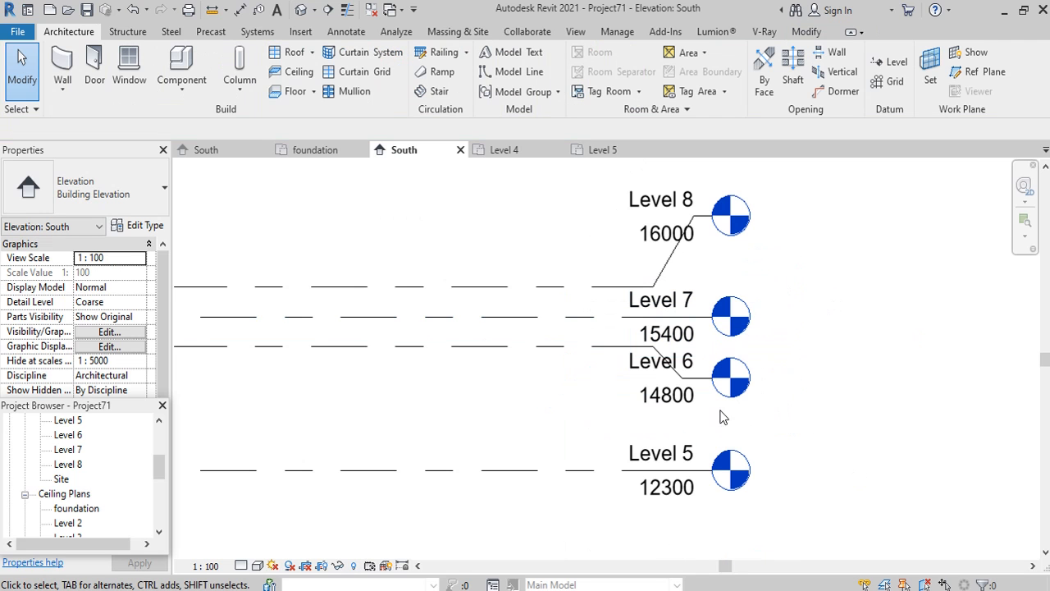
Switch to the South elevation of the MY TEMPLATE 1 project and decline saving at the reminder.
scroll(771, 352, down, 3)
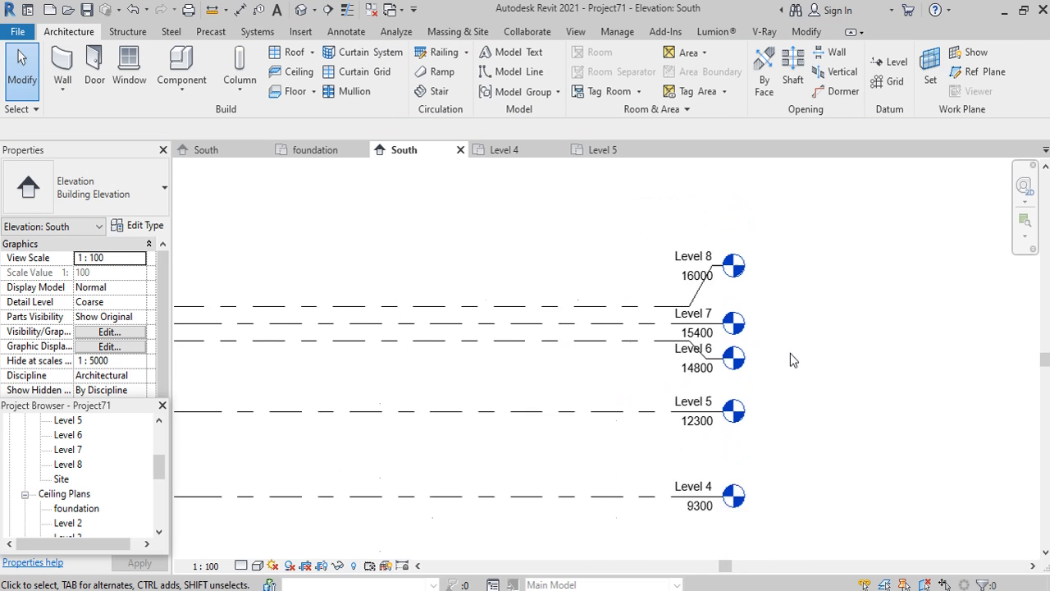
scroll(812, 361, down, 2)
scroll(673, 328, down, 2)
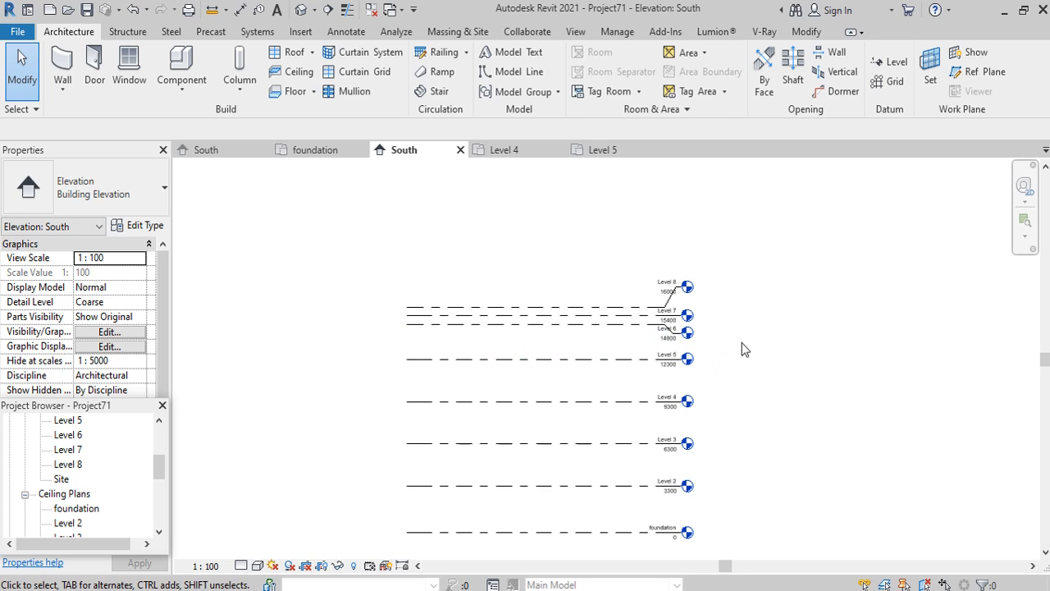
scroll(674, 430, down, 1)
scroll(548, 489, up, 1)
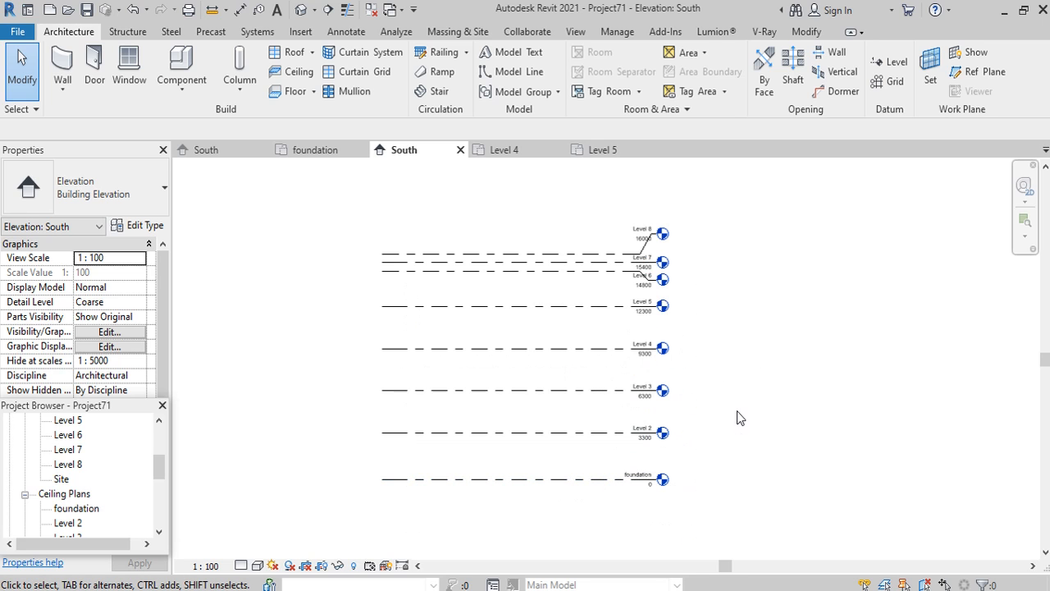
click(206, 150)
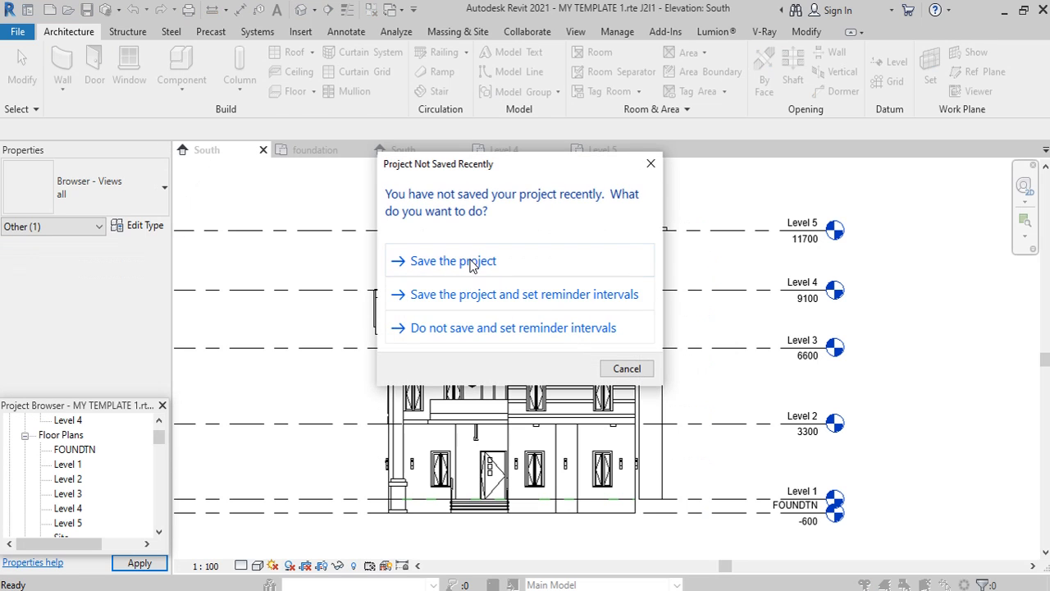
click(471, 328)
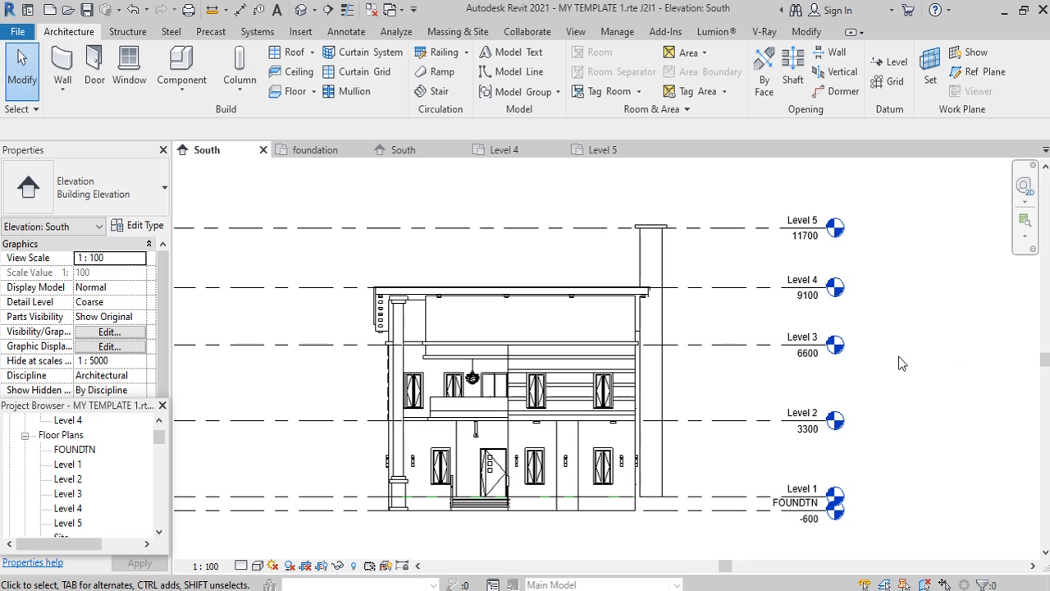
Look through the structural, floor and ceiling plan views listed for the template project's levels.
scroll(909, 366, down, 1)
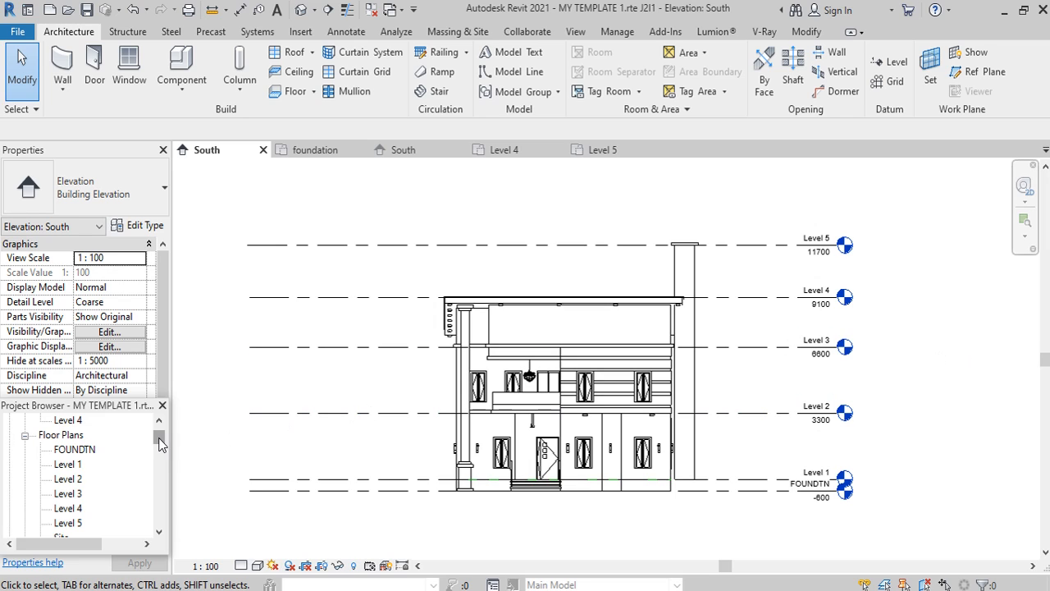
mouse_move(160, 443)
mouse_down()
mouse_move(159, 460)
mouse_move(153, 445)
mouse_up()
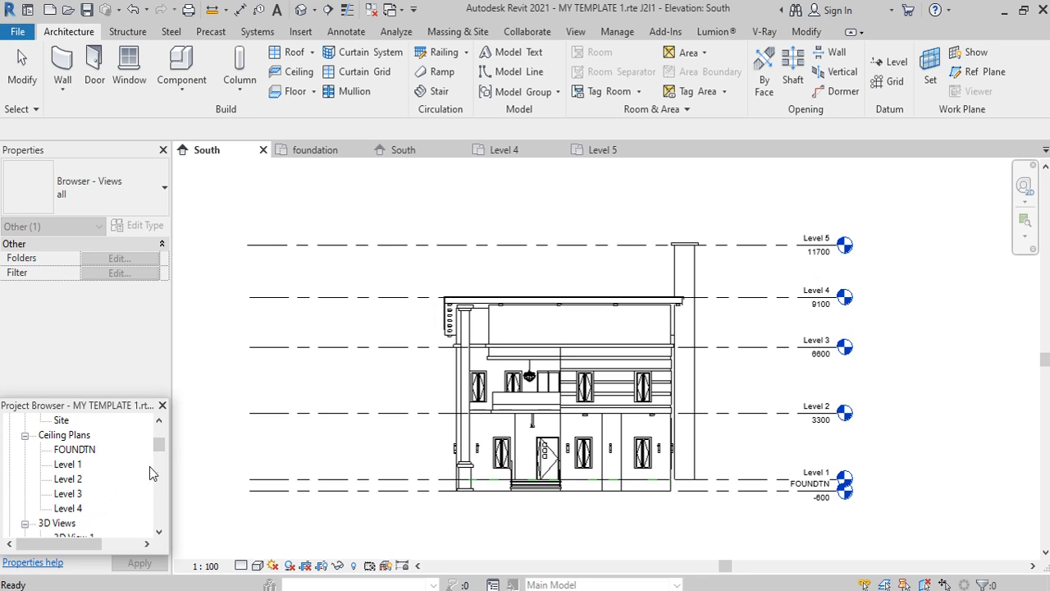
drag(155, 449, 160, 441)
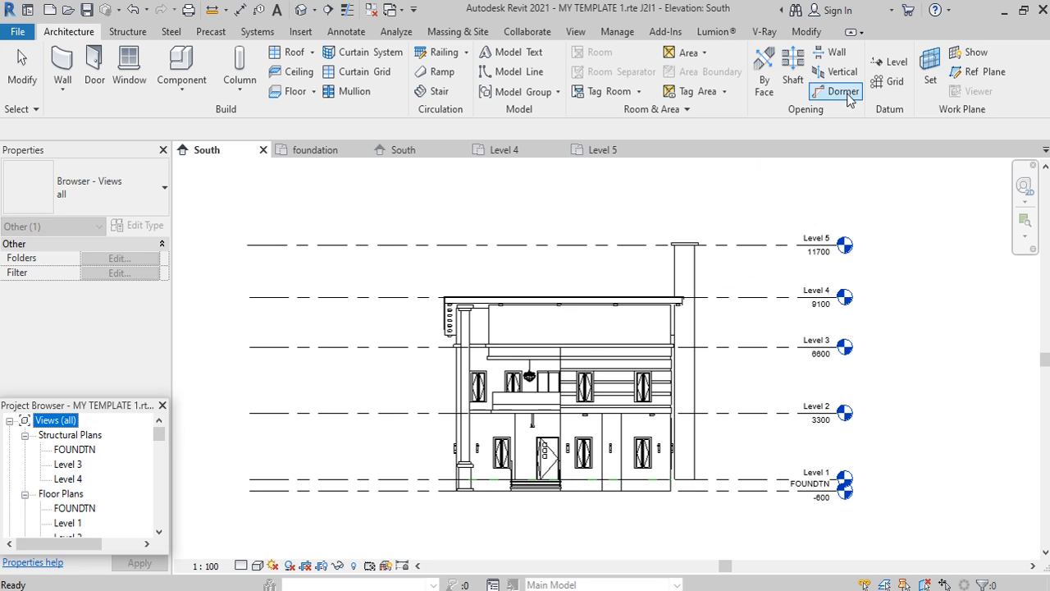
Try restricting the plan view types created with new levels to Floor Plan, then cancel the choice and level placement.
click(892, 63)
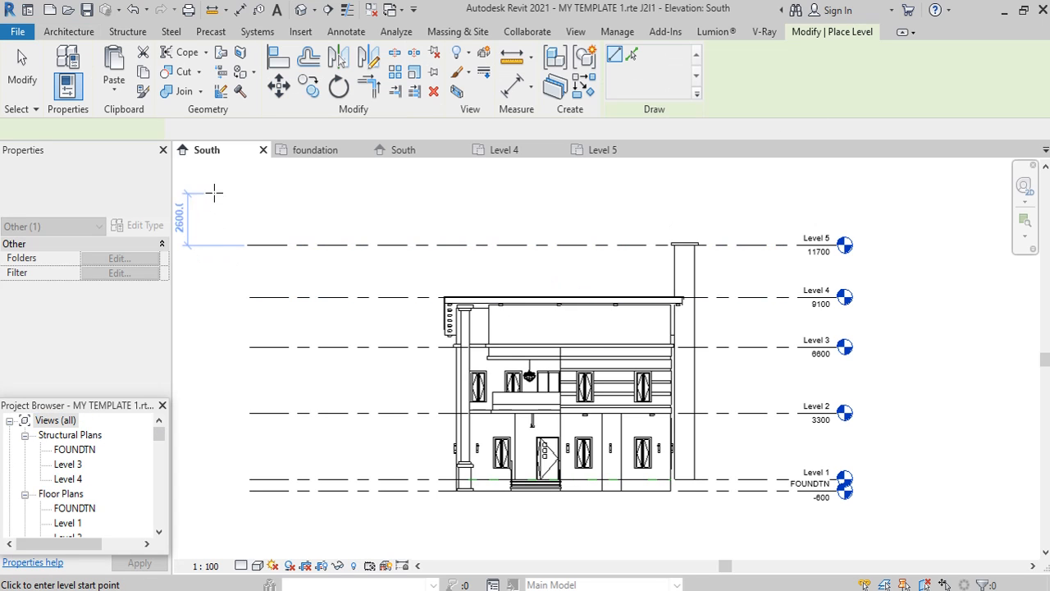
click(243, 129)
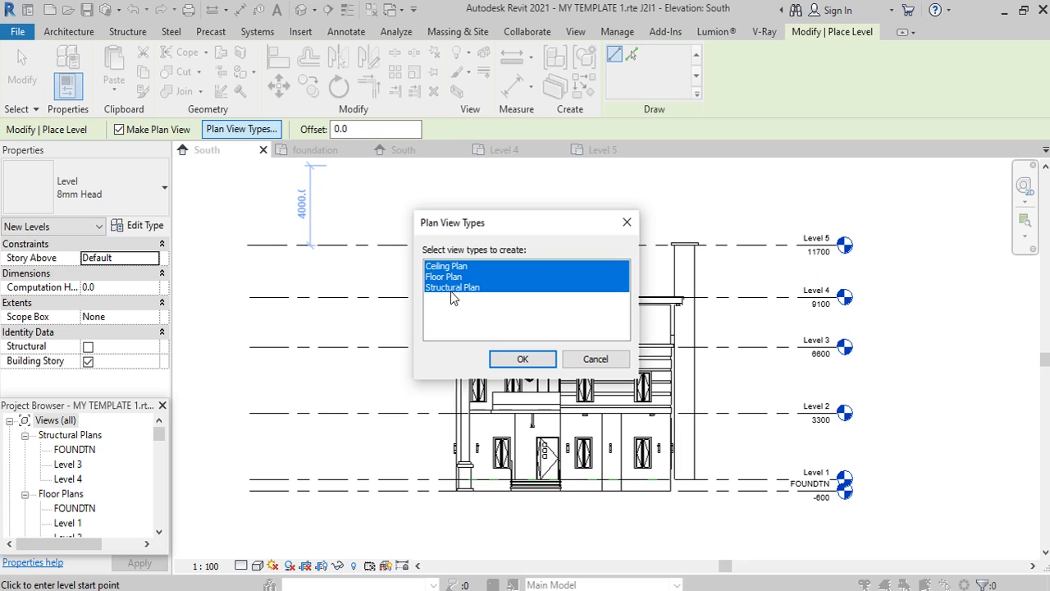
click(449, 296)
click(456, 267)
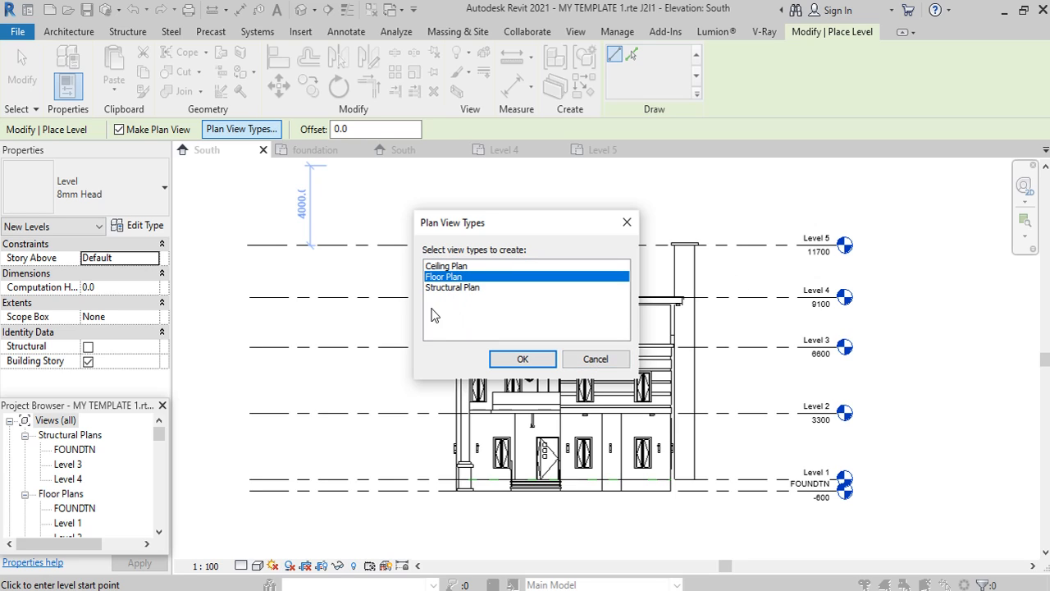
click(597, 360)
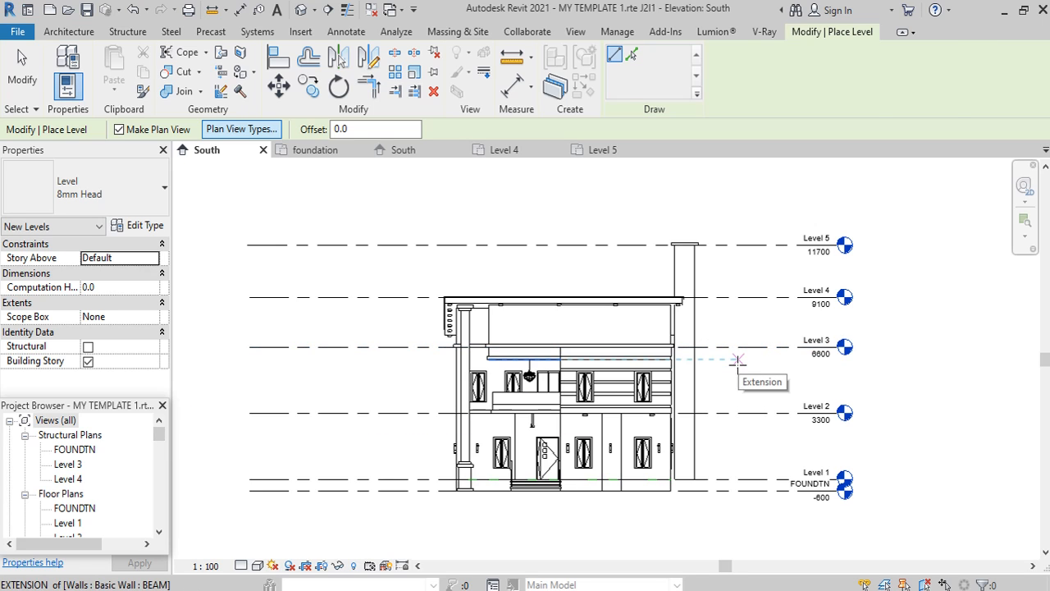
key(Escape)
key(Escape)
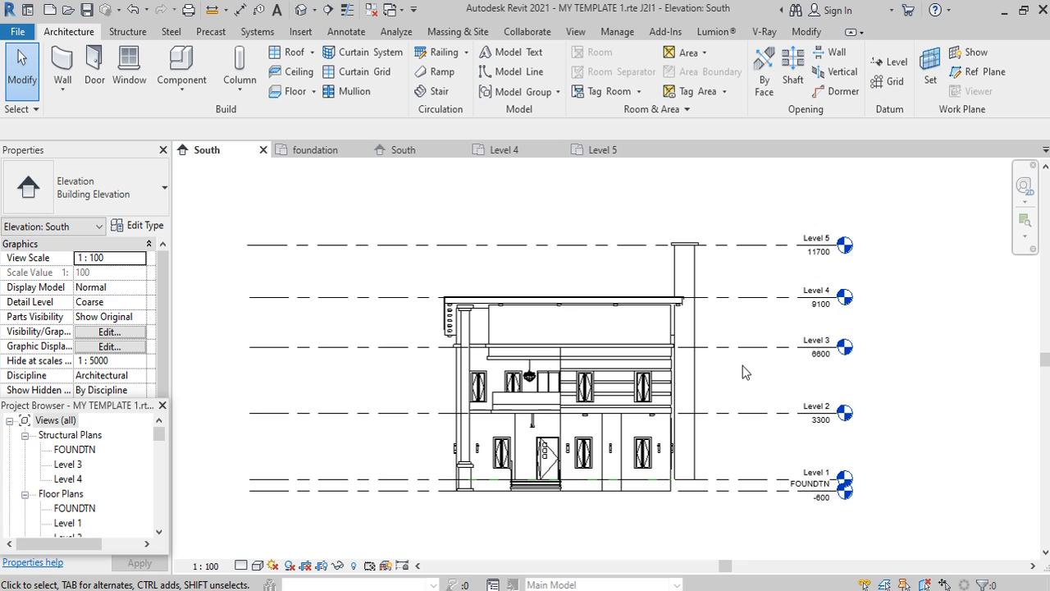